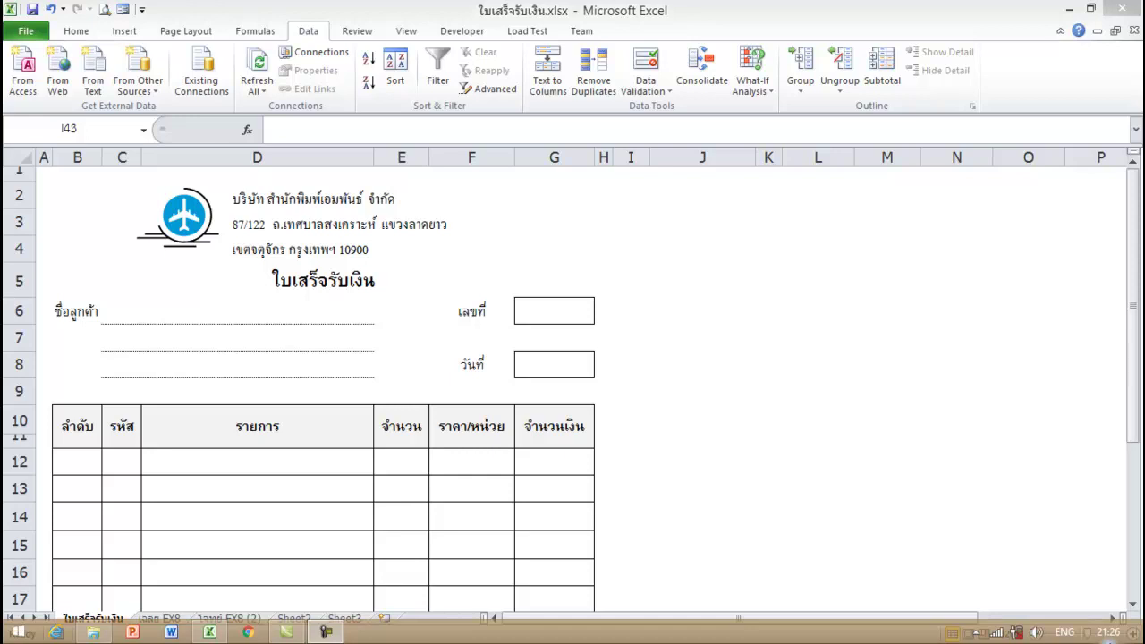
Review the receipt's company header block and customer name field.
left_click_drag(76, 195, 554, 364)
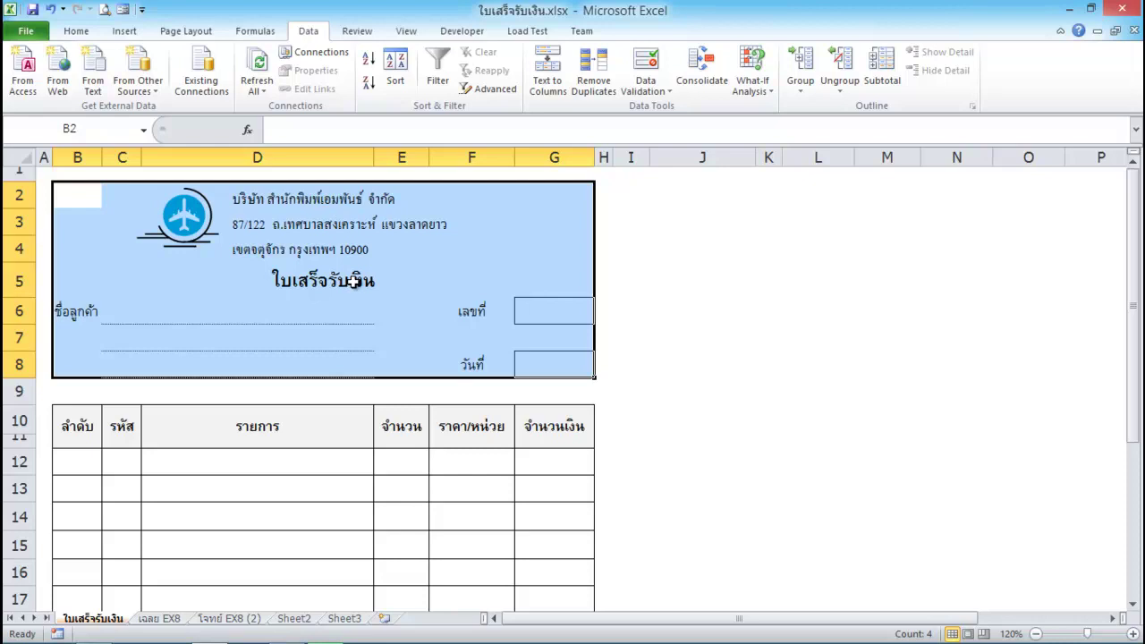
left_click(167, 317)
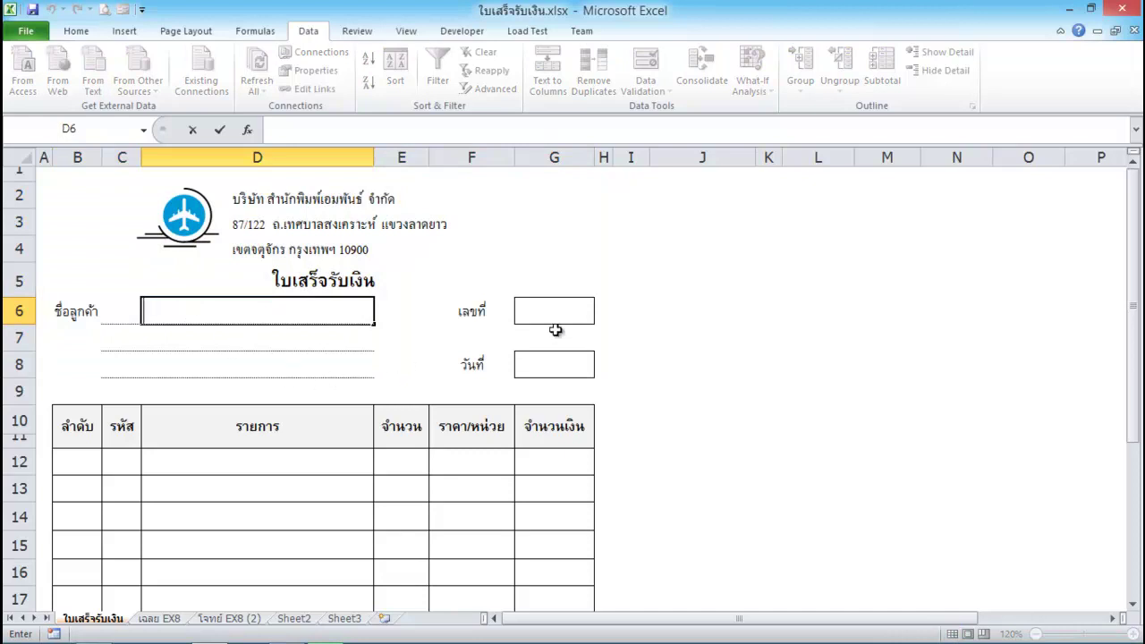
scroll(478, 416, "down", 1)
scroll(479, 416, "down", 1)
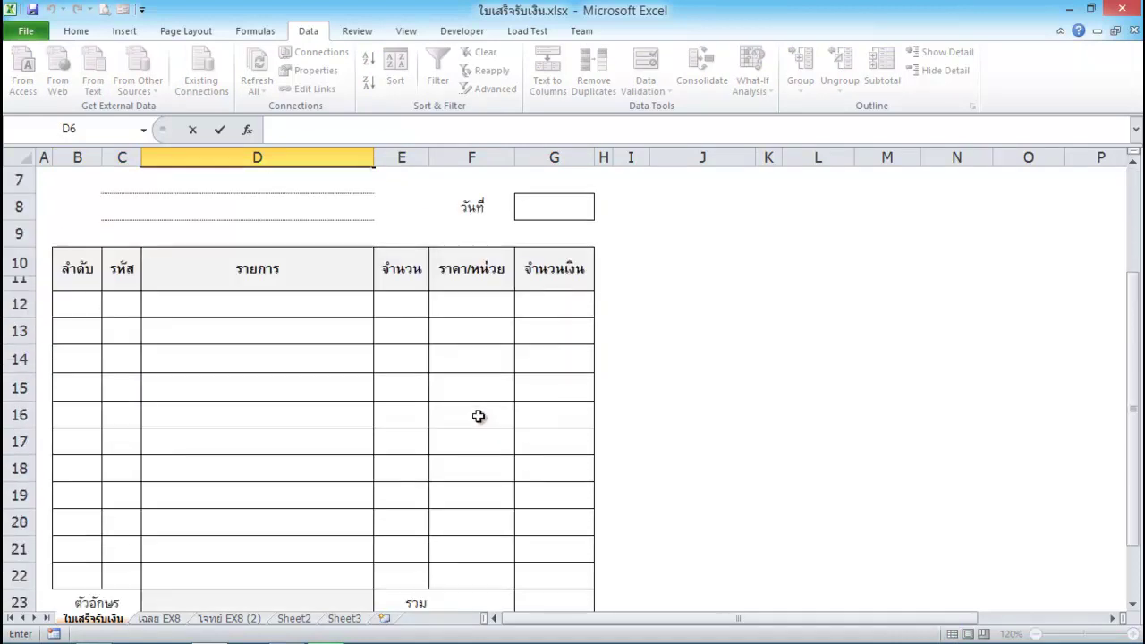
Review the item table's heading row, item rows and the blank area below.
left_click_drag(84, 268, 534, 291)
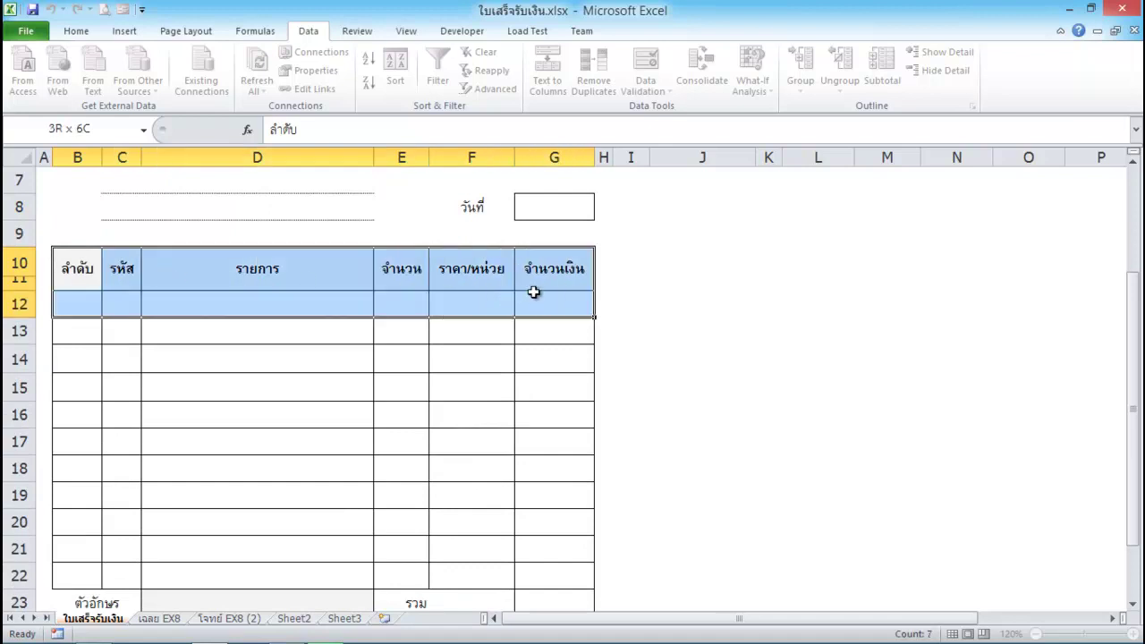
left_click_drag(534, 291, 569, 578)
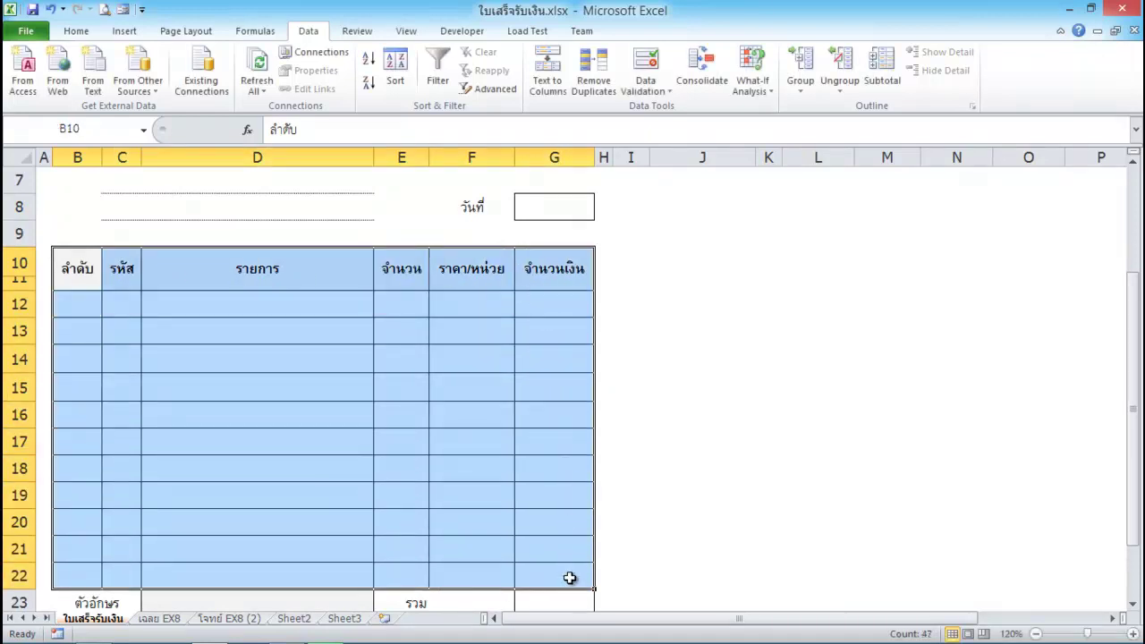
scroll(479, 502, "down", 1)
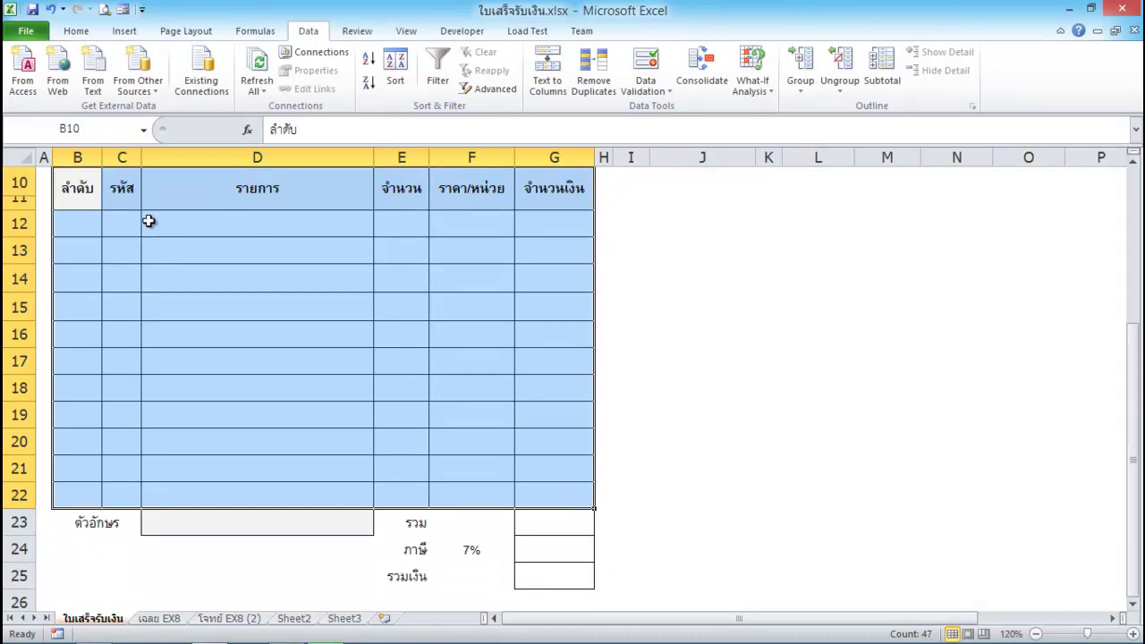
scroll(374, 451, "down", 2)
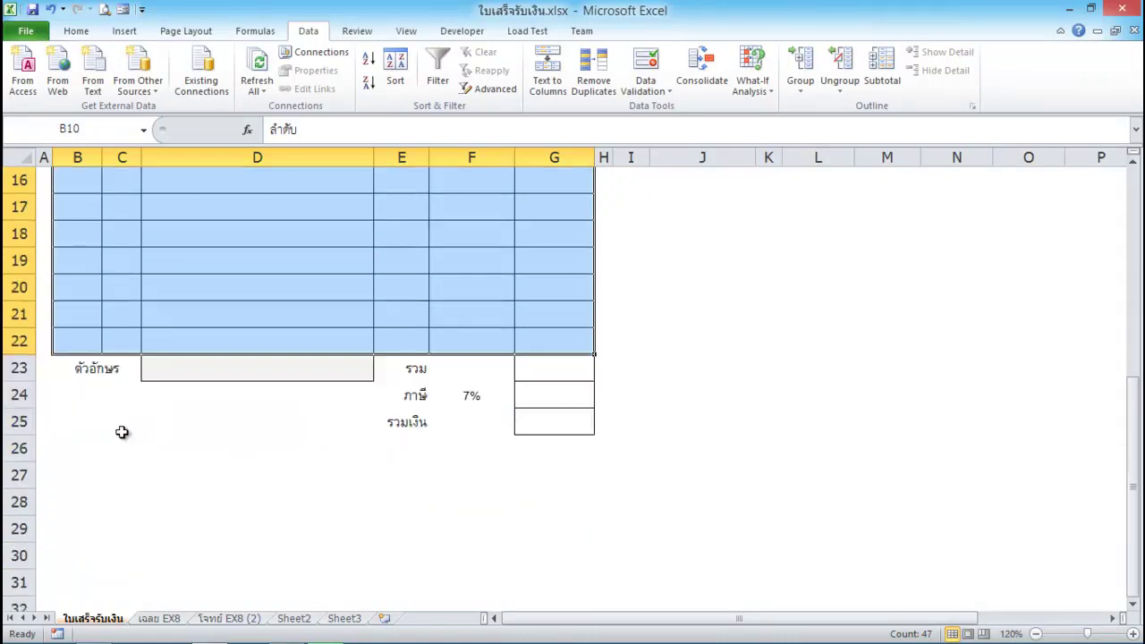
left_click_drag(75, 424, 355, 470)
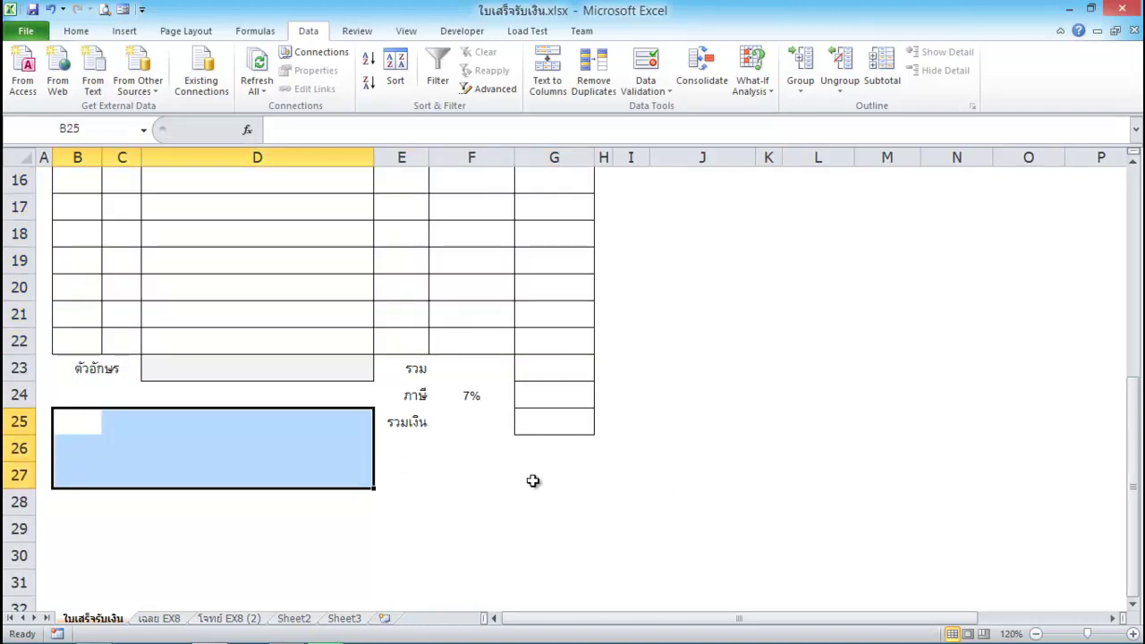
scroll(676, 444, "up", 1)
scroll(675, 444, "up", 3)
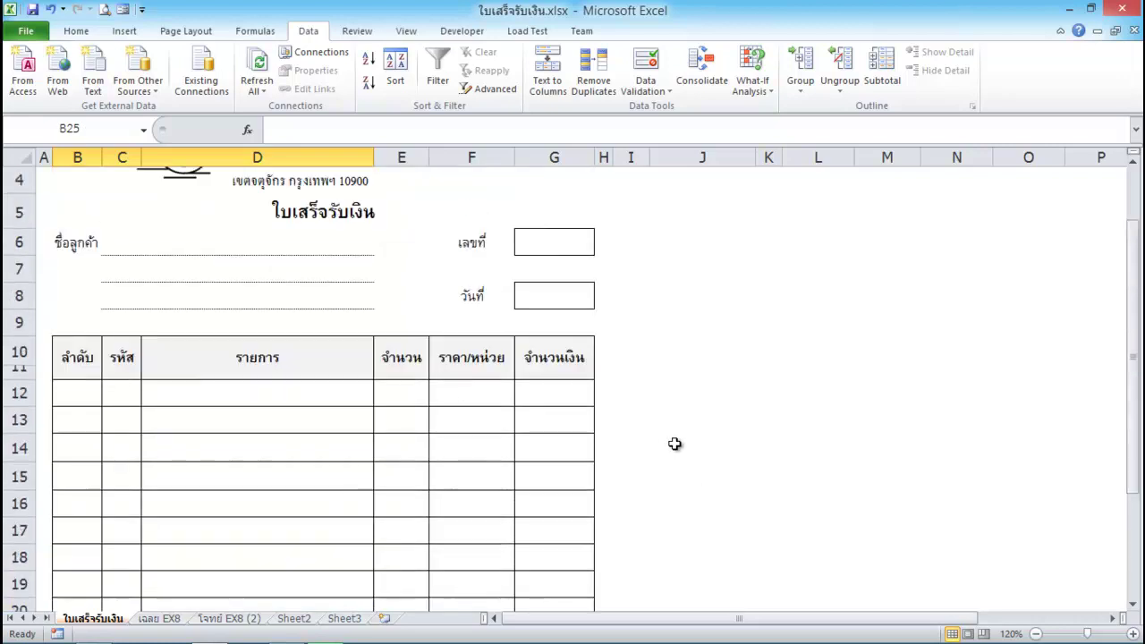
scroll(675, 443, "up", 1)
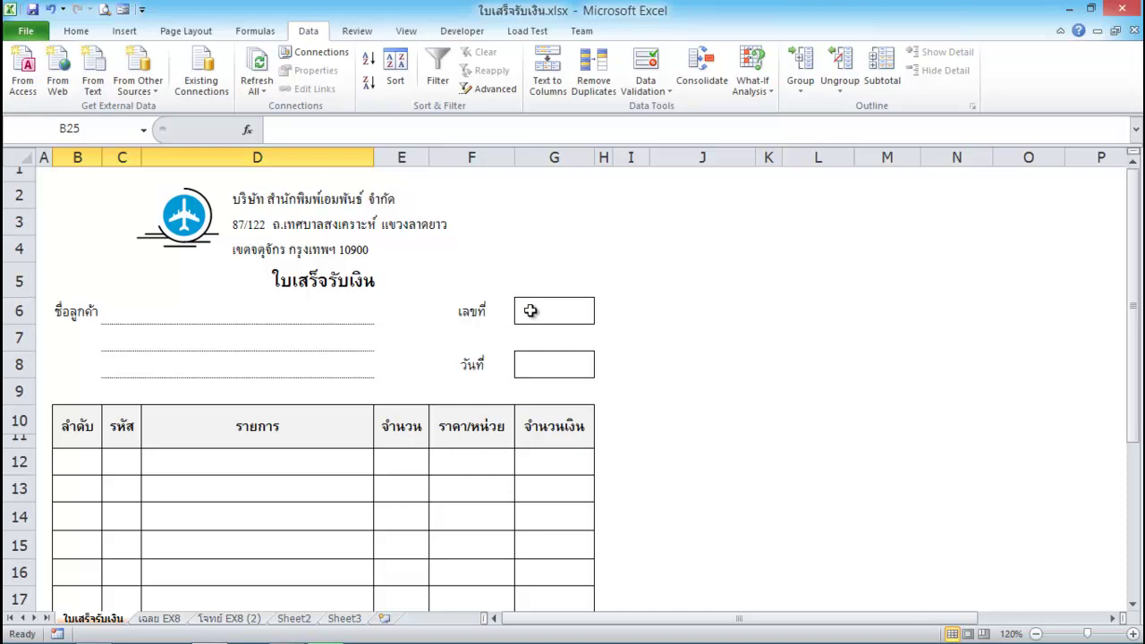
Enter =today() in G8 so the date shows 23/10/2560, then check G16's amount formula.
left_click(539, 365)
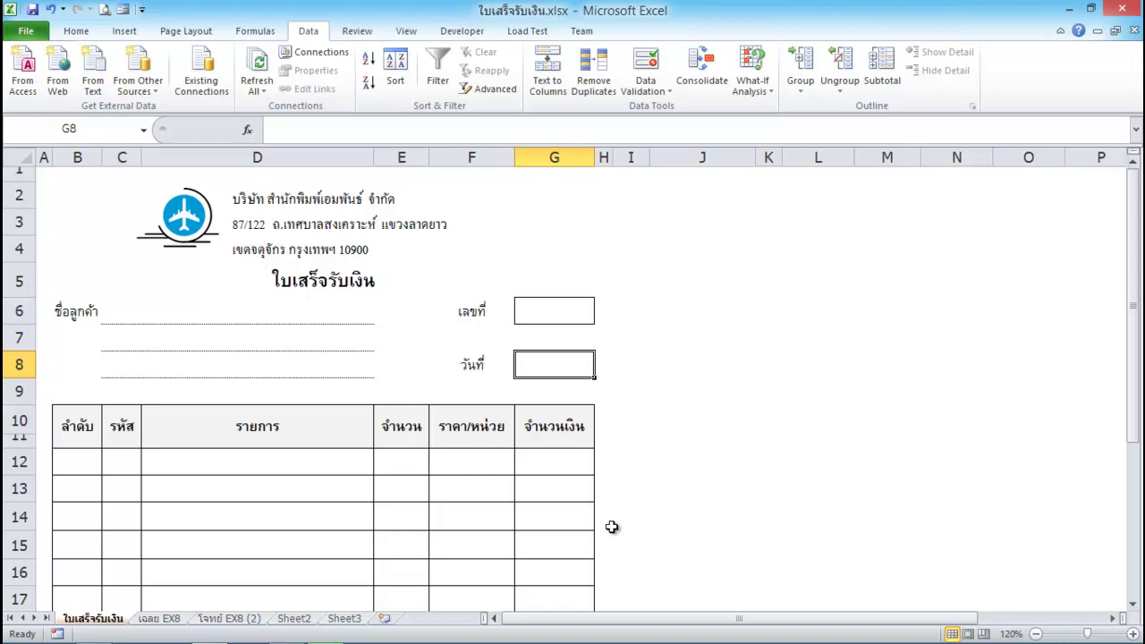
type("=")
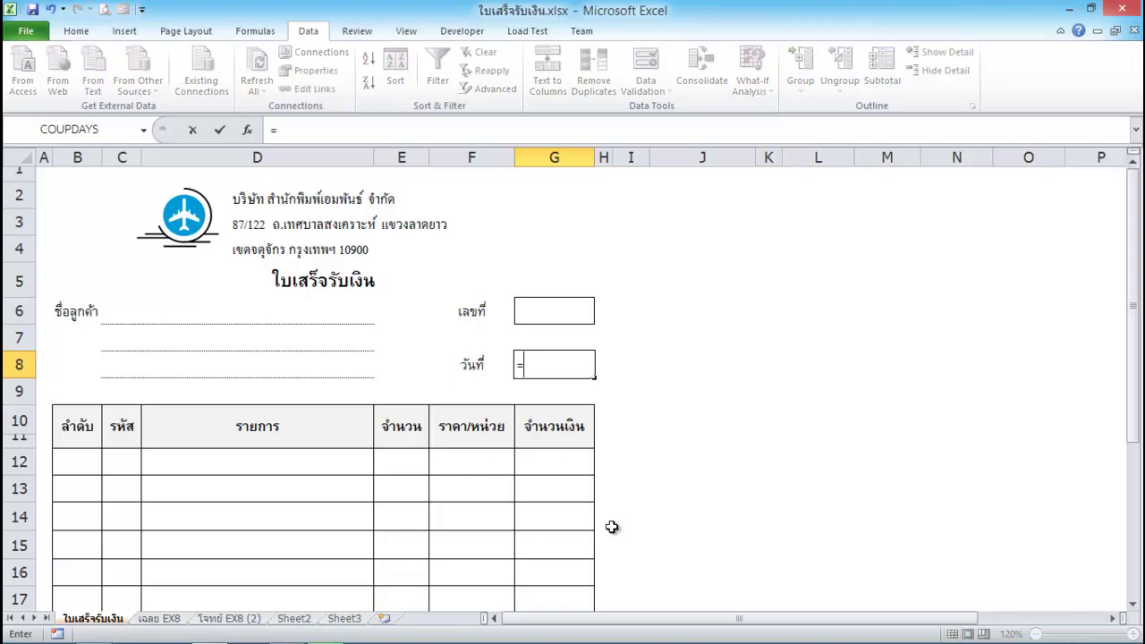
type("t")
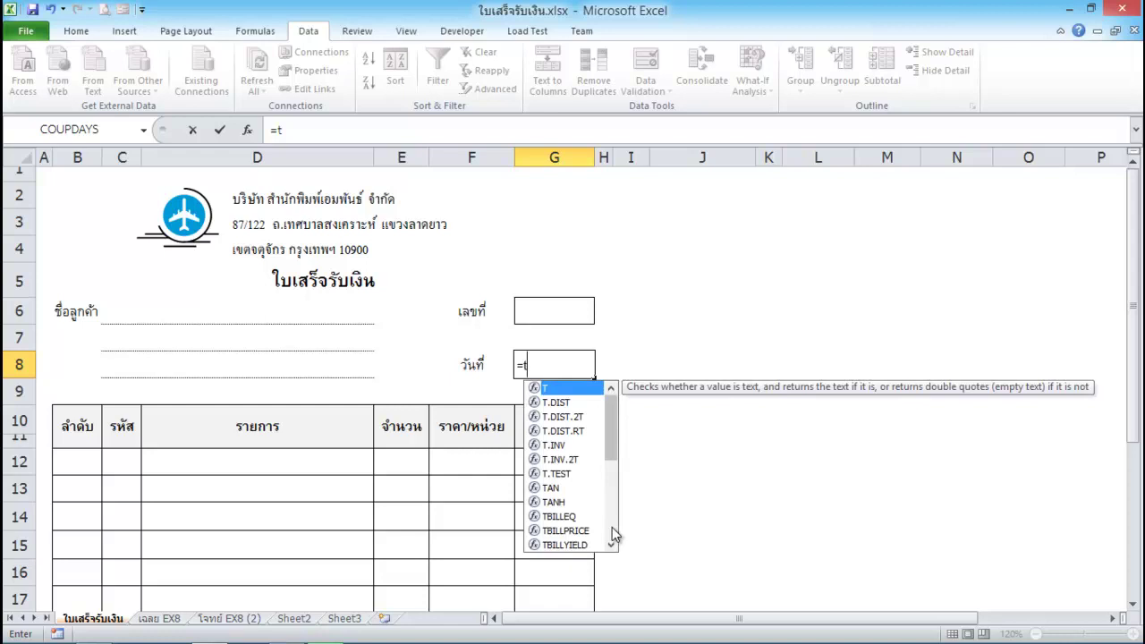
type("oday")
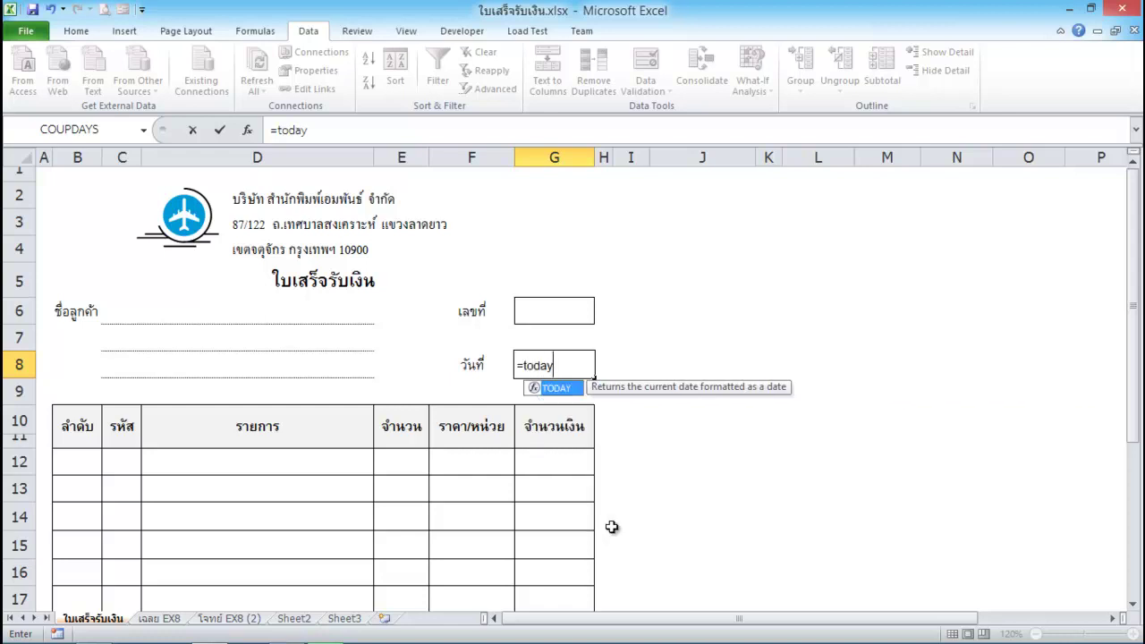
type("()")
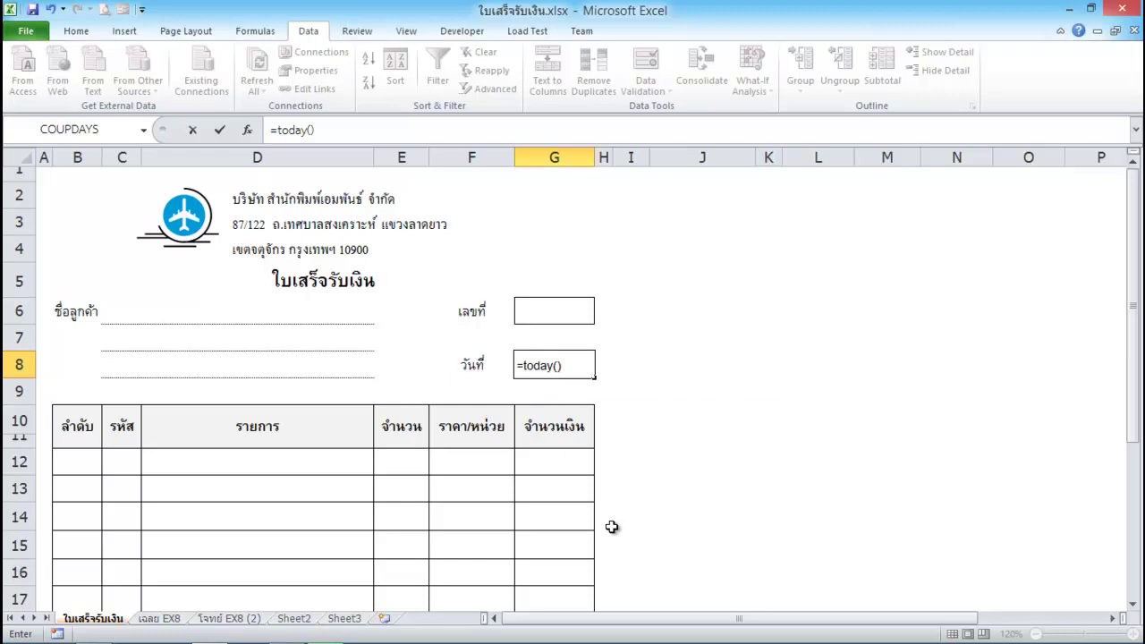
key("Return")
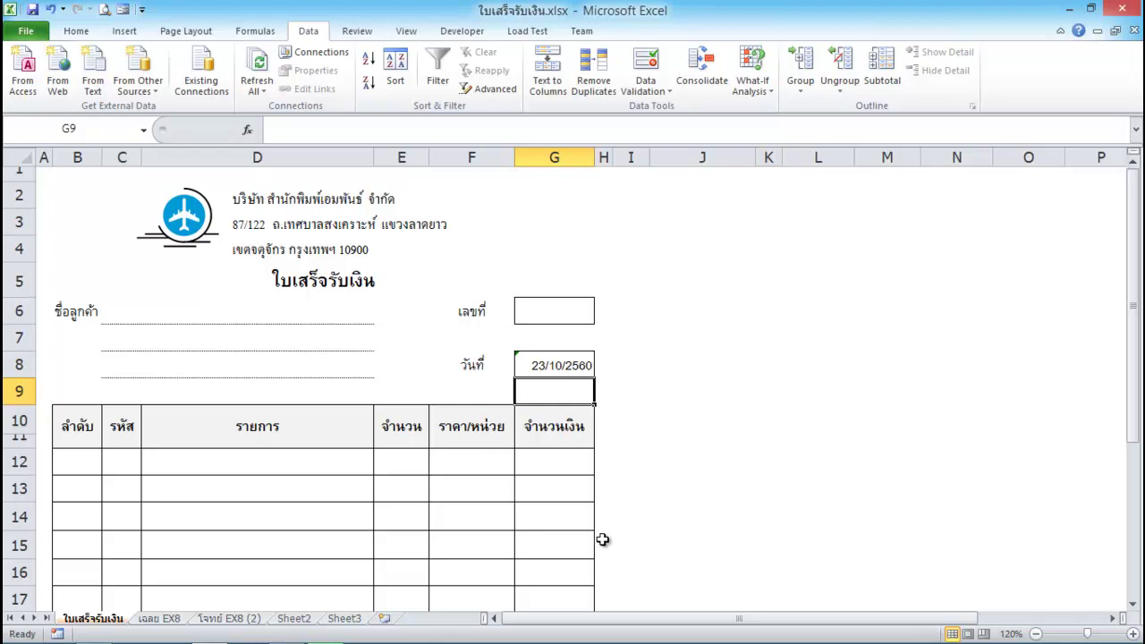
left_click(573, 562)
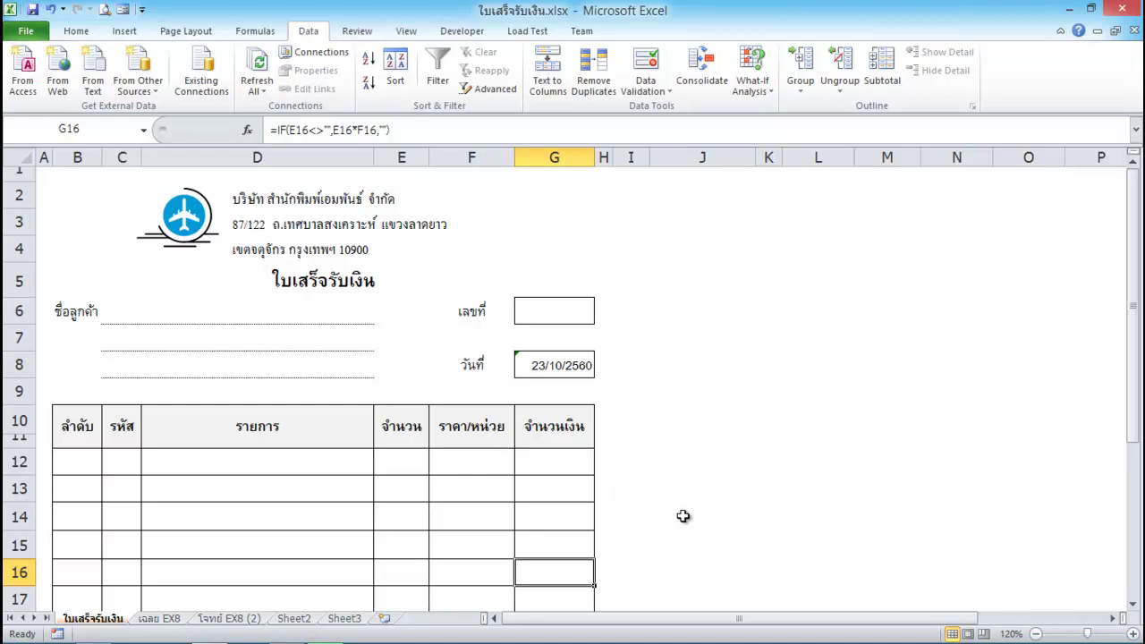
Enter code 101, item การบัญชี 1 and unit price 60 across I12:K12.
left_click(634, 457)
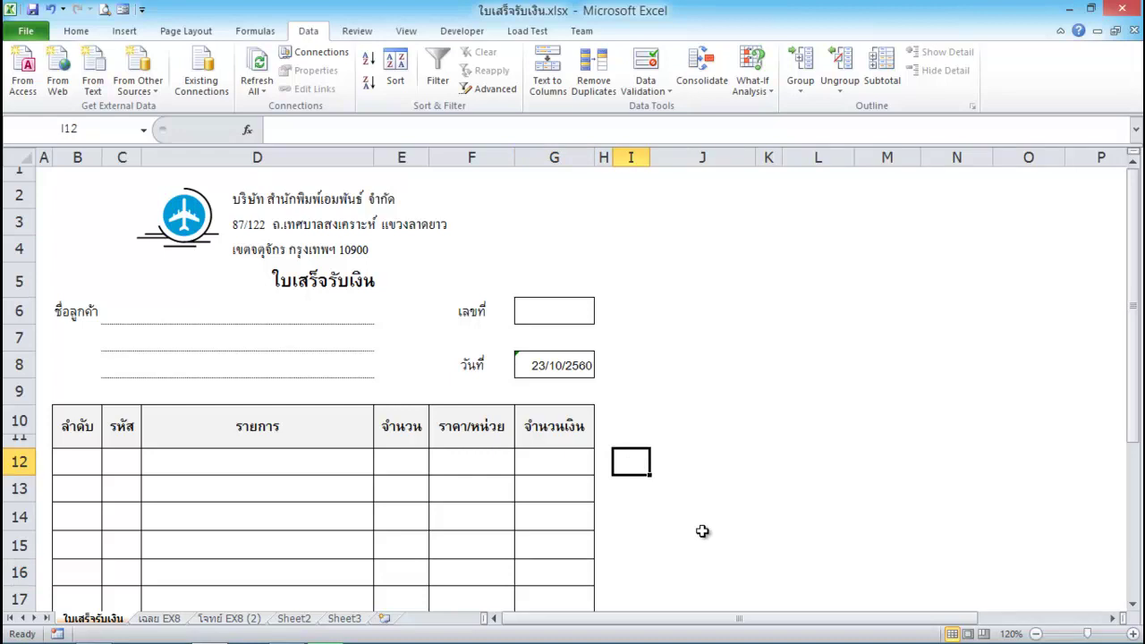
type("1")
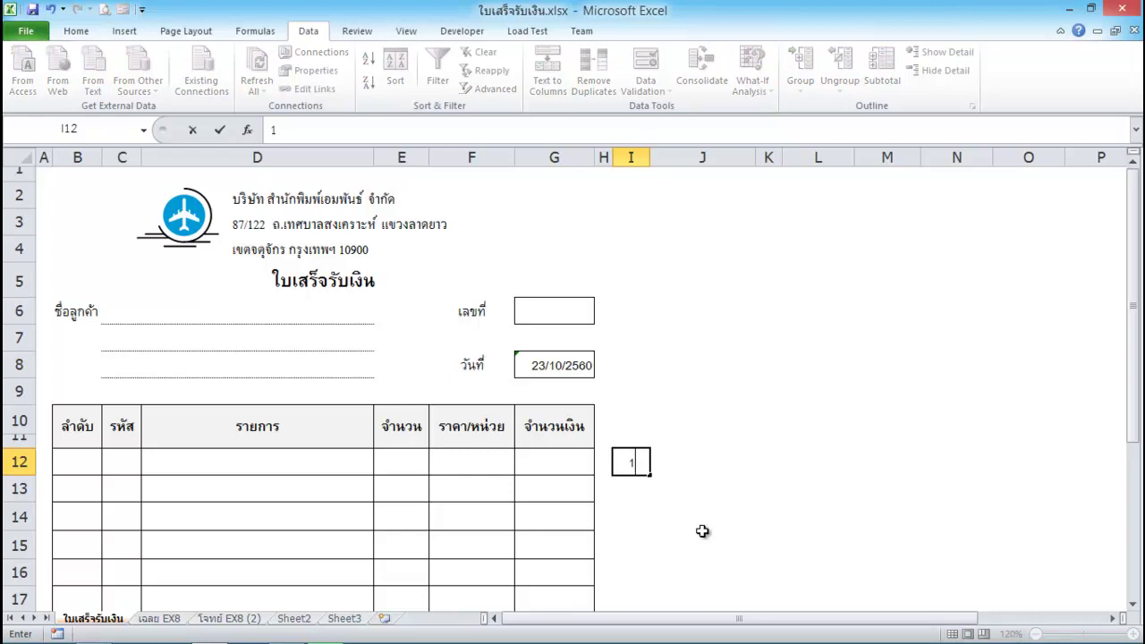
type("01")
key("Tab")
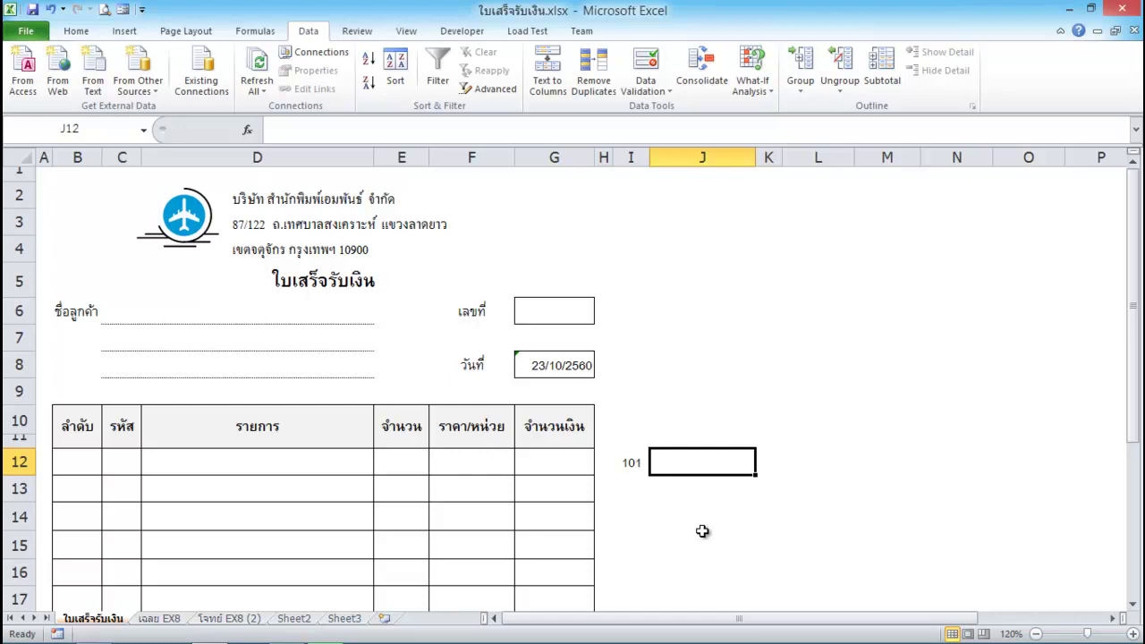
type("d")
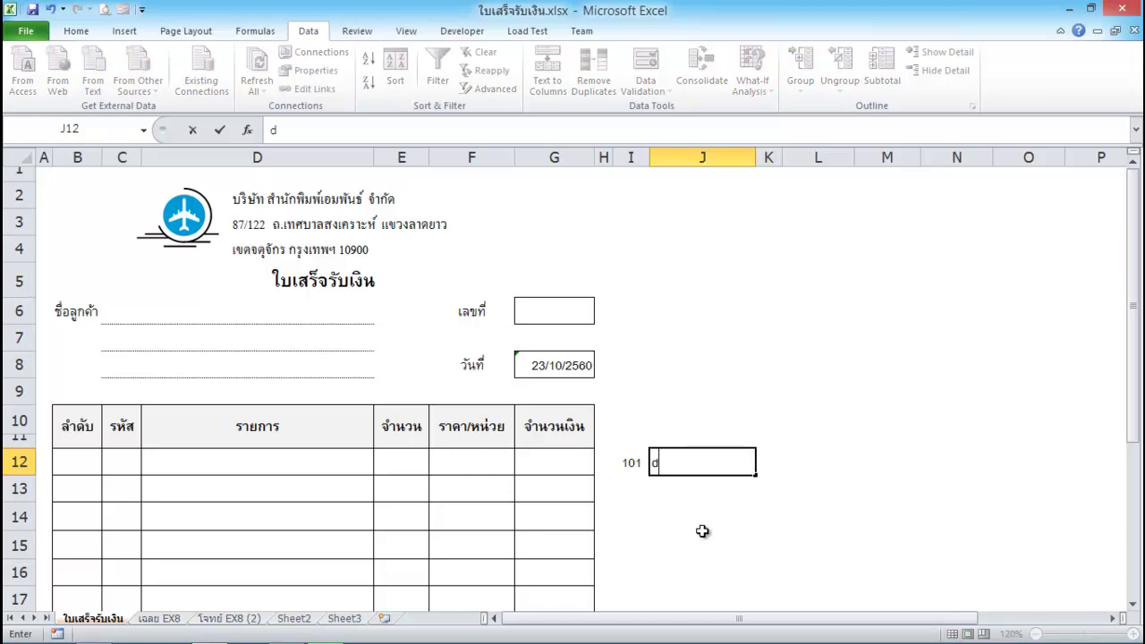
key("BackSpace")
type("การบัญชี")
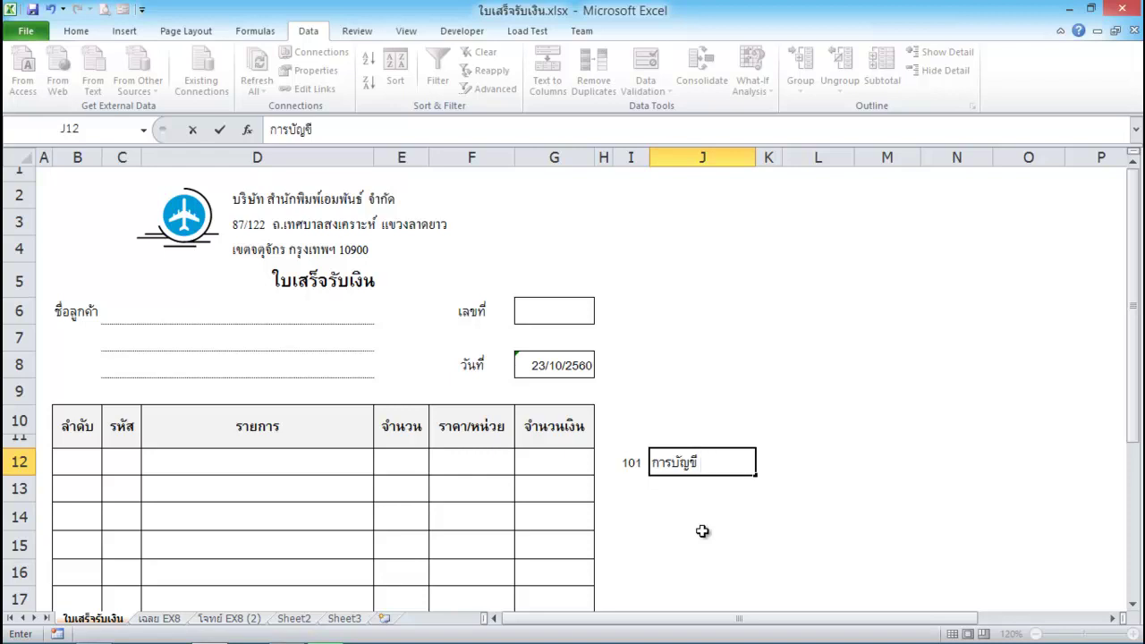
type(" 1")
key("Tab")
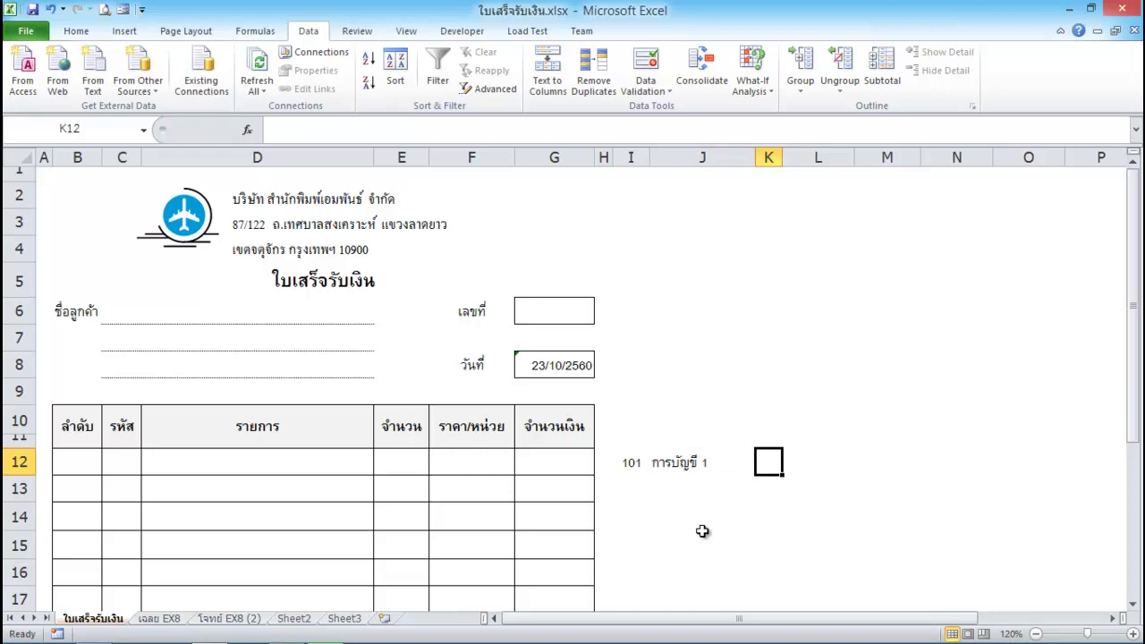
type("60")
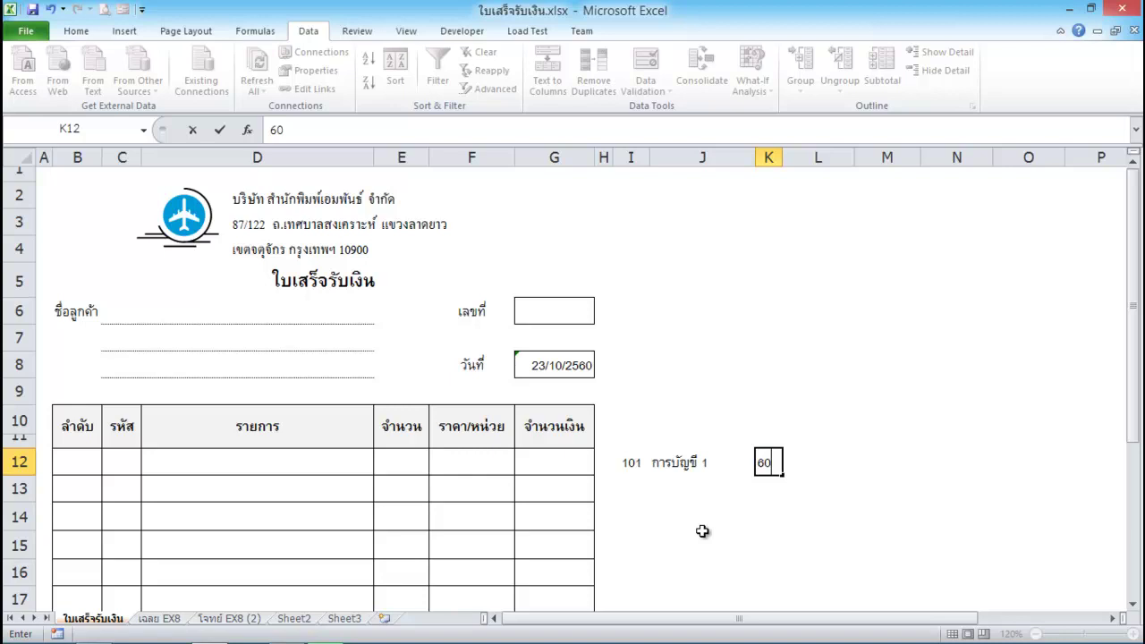
key("Return")
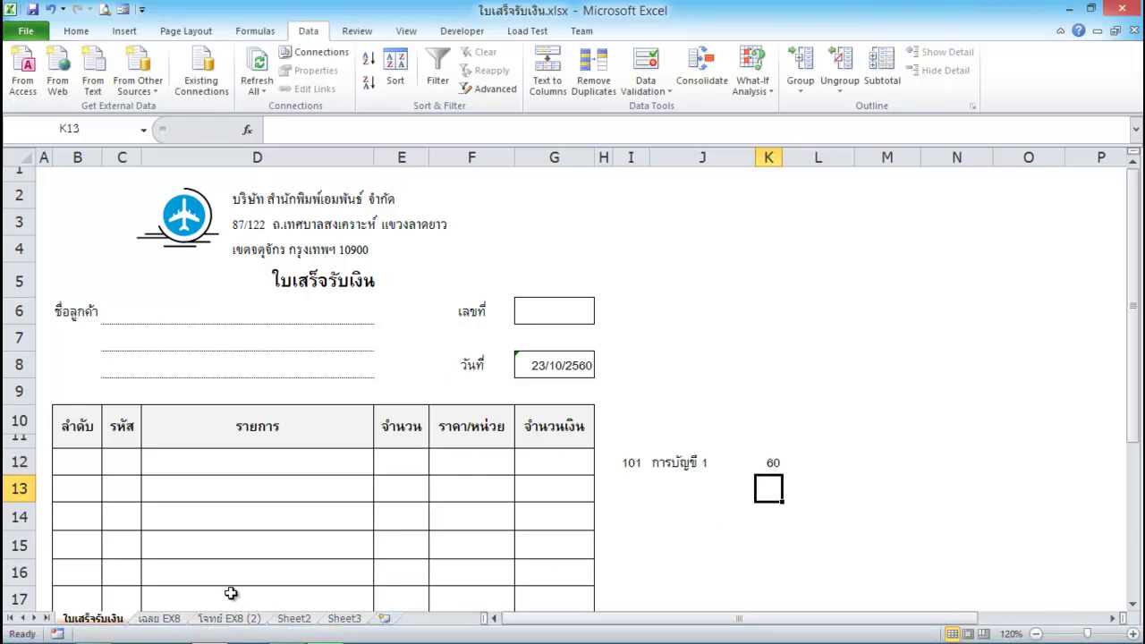
Copy the product list I12:K16 from the เฉลย EX8 sheet and paste it at I12 on the receipt sheet.
left_click(169, 620)
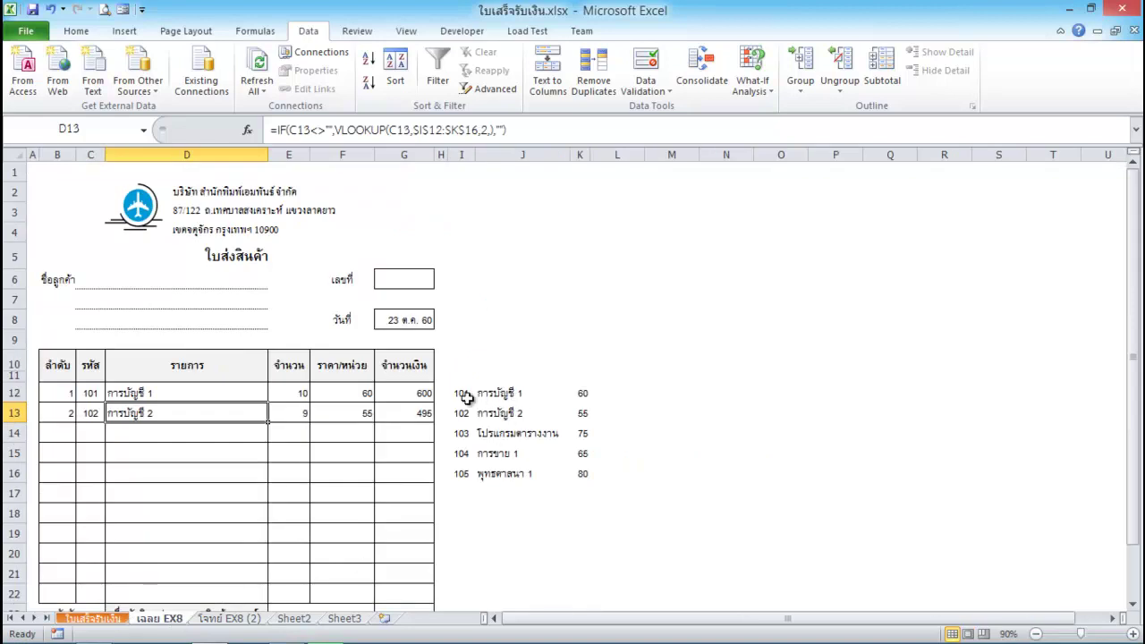
left_click(461, 395)
left_click_drag(461, 395, 586, 479)
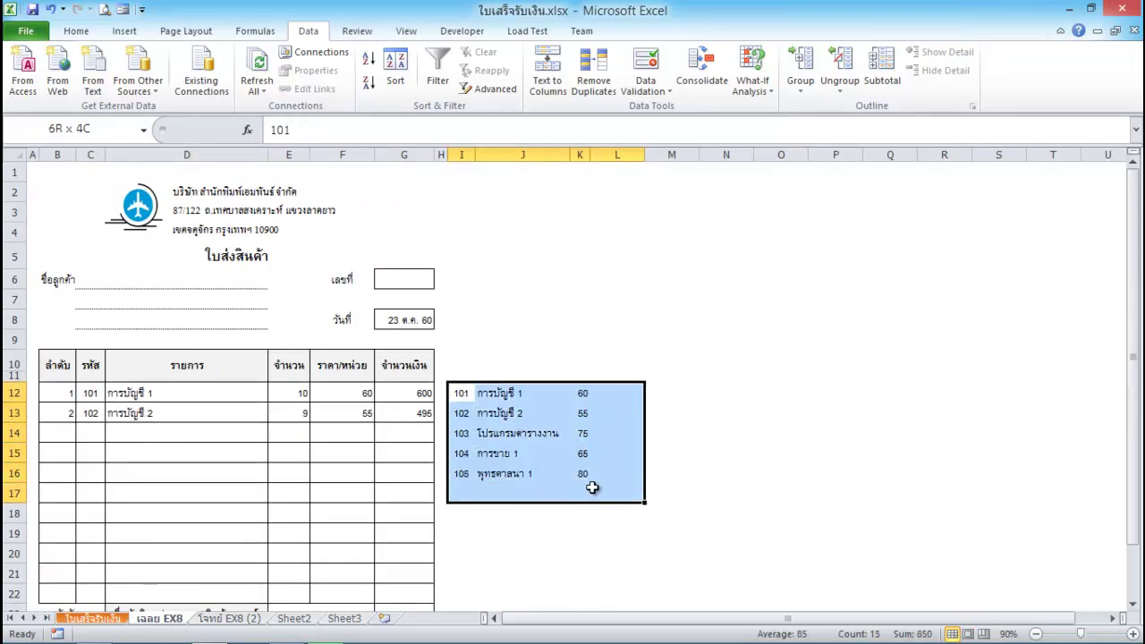
right_click(557, 454)
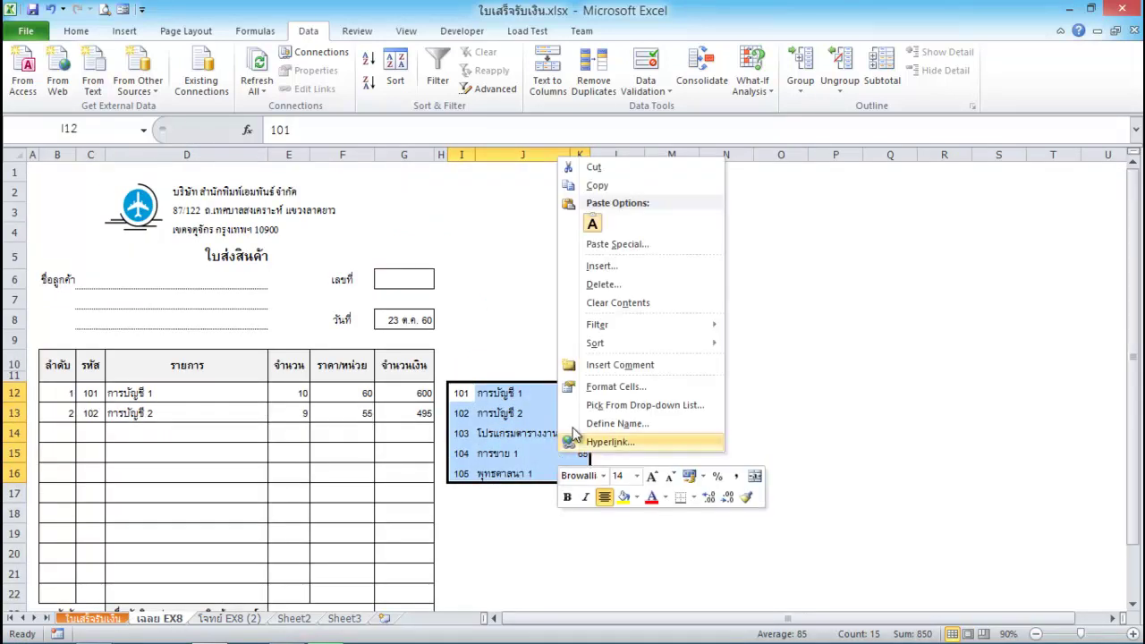
left_click(655, 186)
left_click(112, 619)
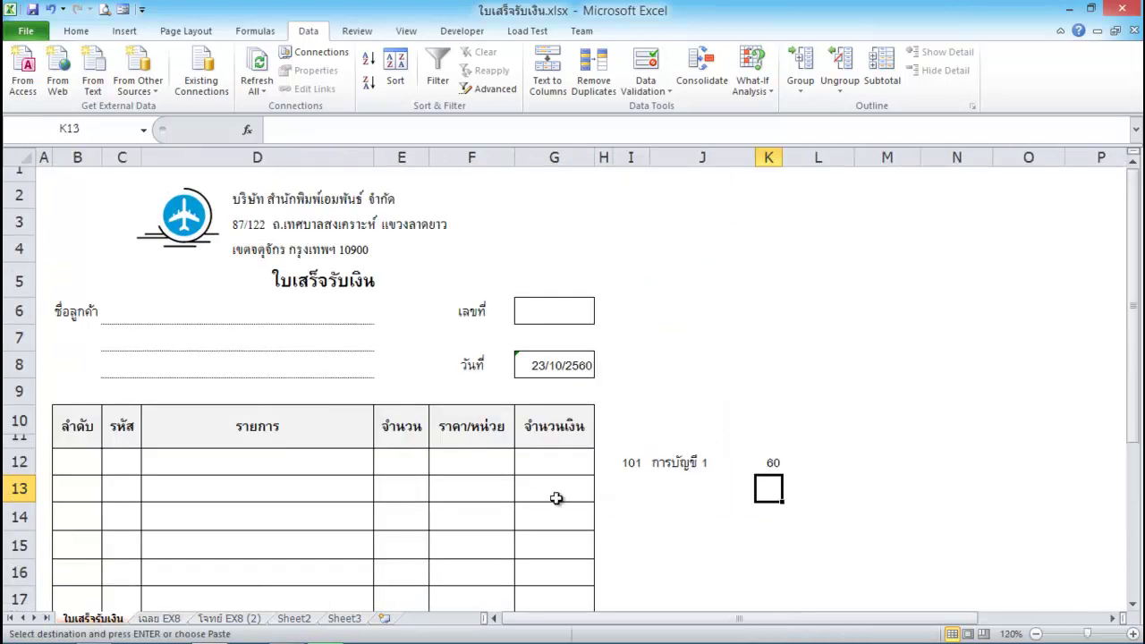
left_click(630, 465)
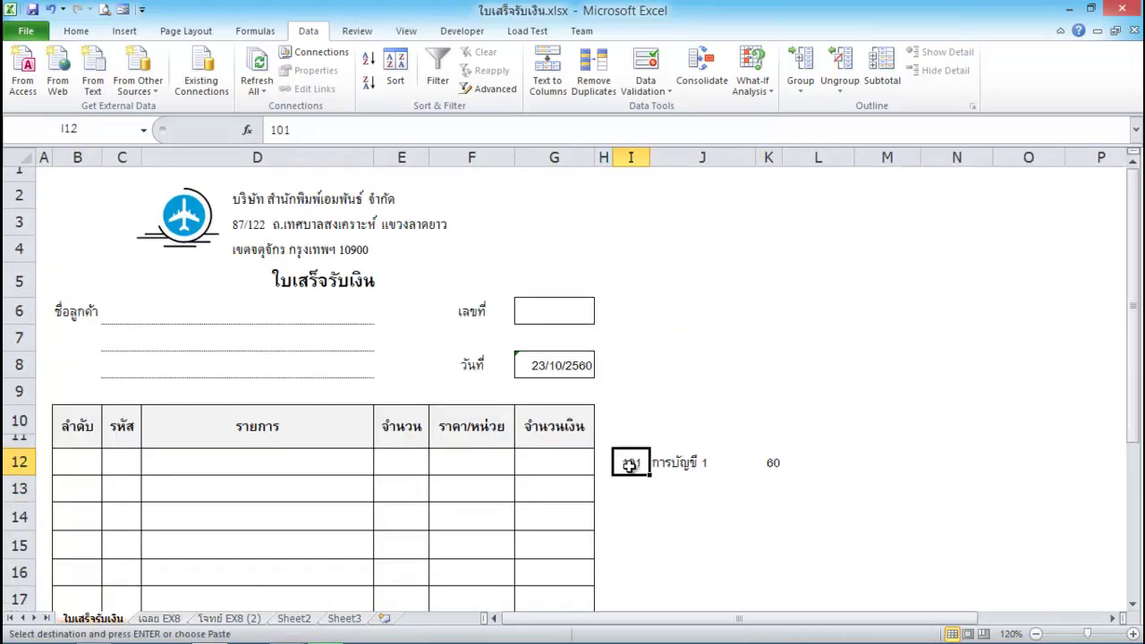
key("ctrl+v")
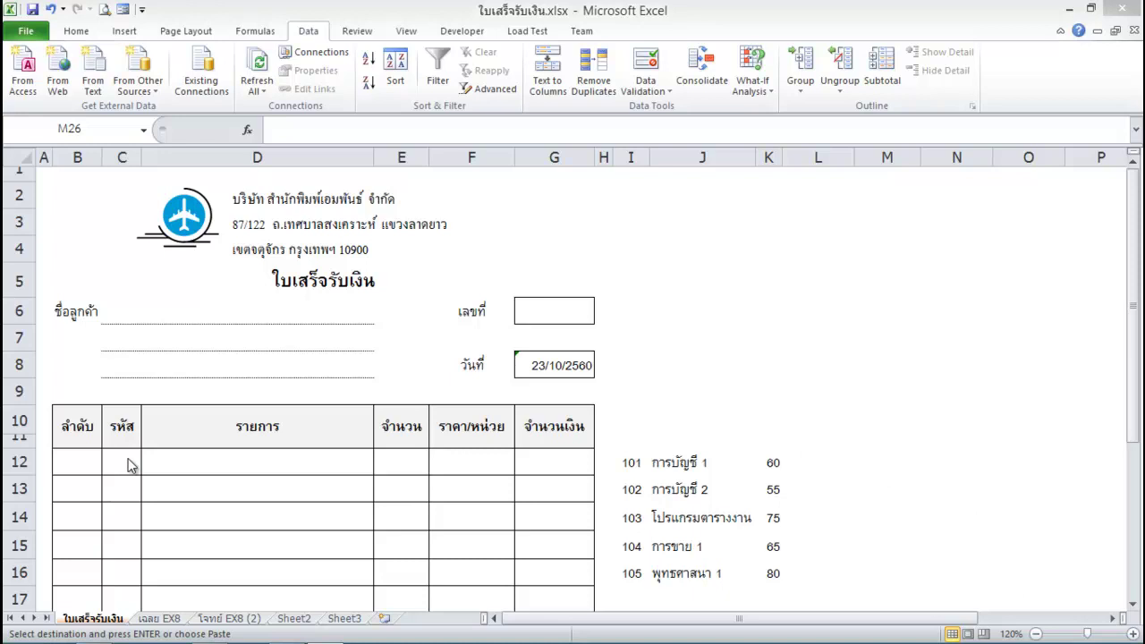
key("ctrl+v")
Select C12:C22 and set a List data validation with source $I$12:$I$16.
scroll(126, 459, "down", 1)
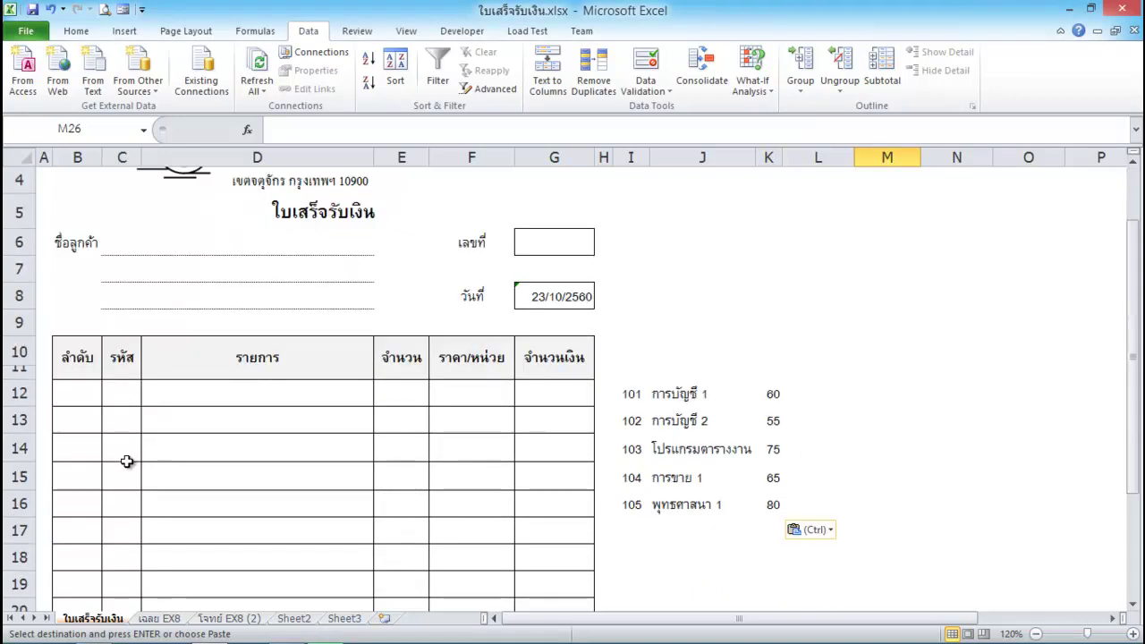
scroll(125, 460, "down", 1)
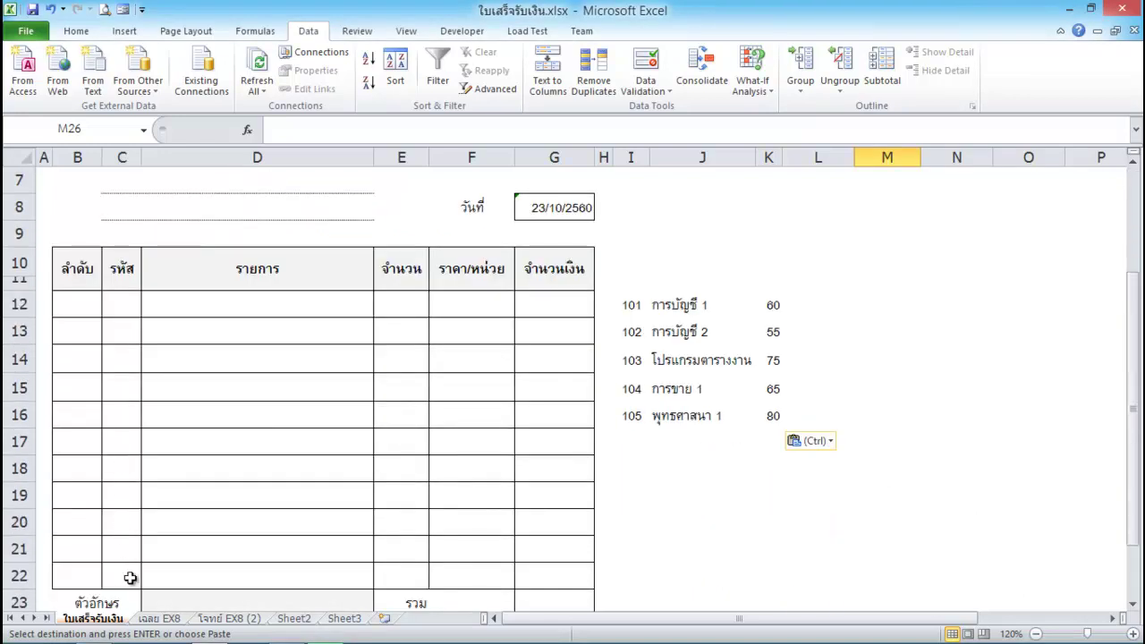
left_click_drag(122, 304, 127, 575)
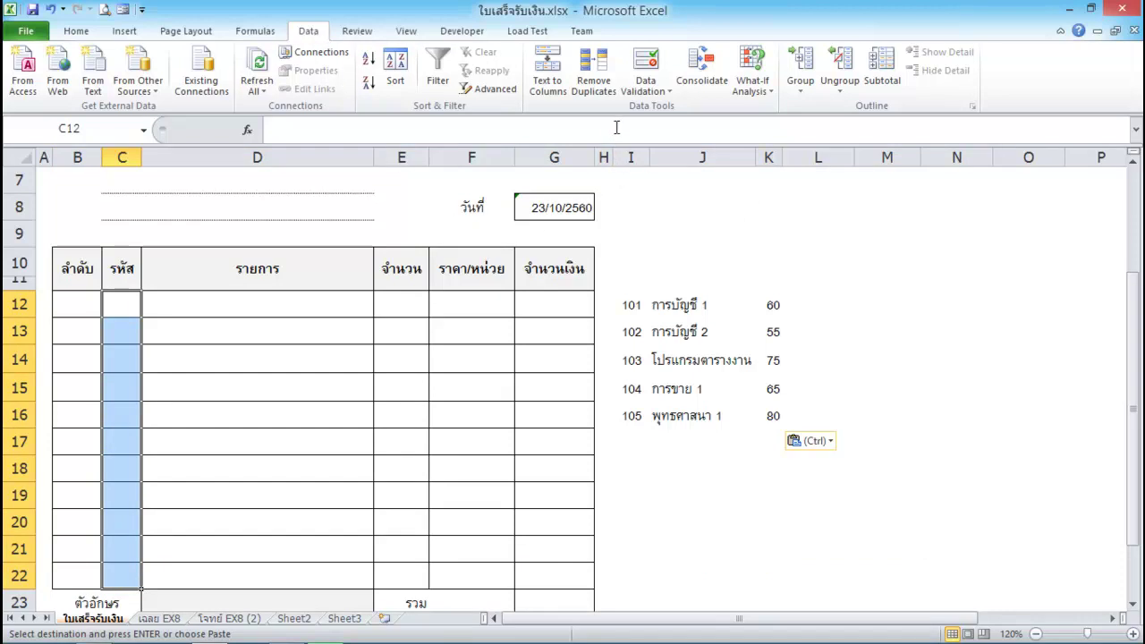
left_click(655, 90)
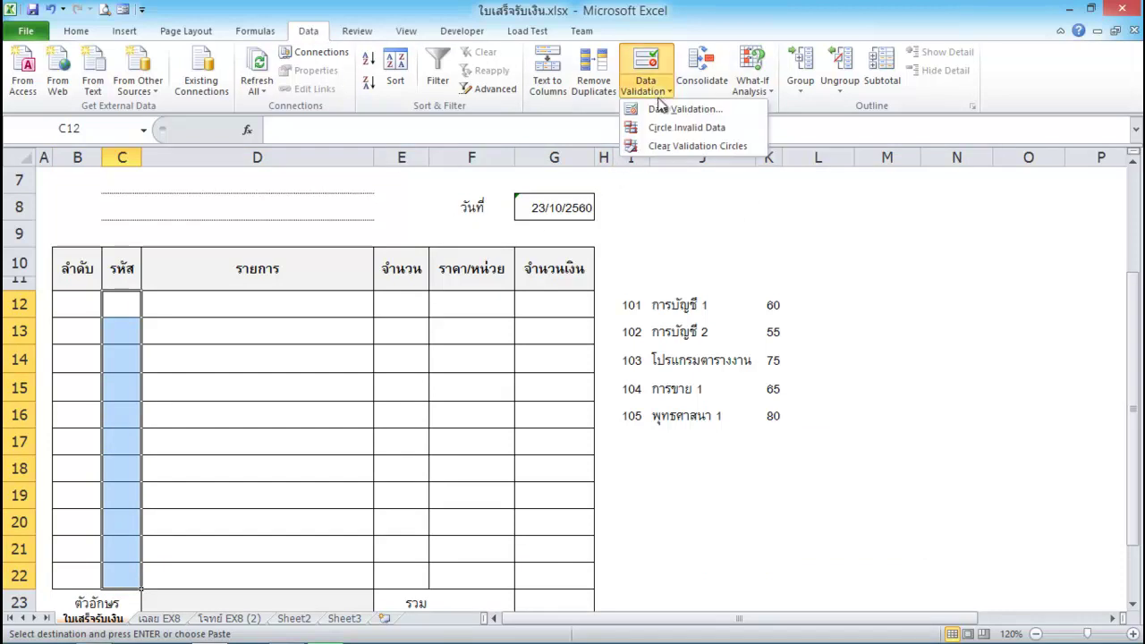
left_click(659, 109)
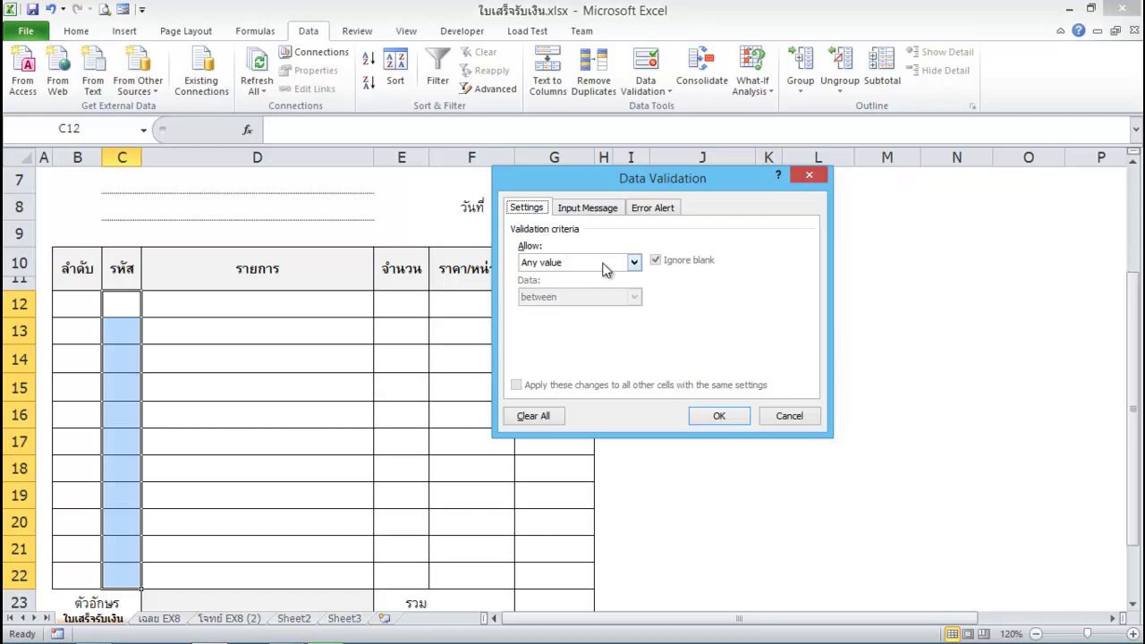
left_click(605, 263)
left_click(605, 313)
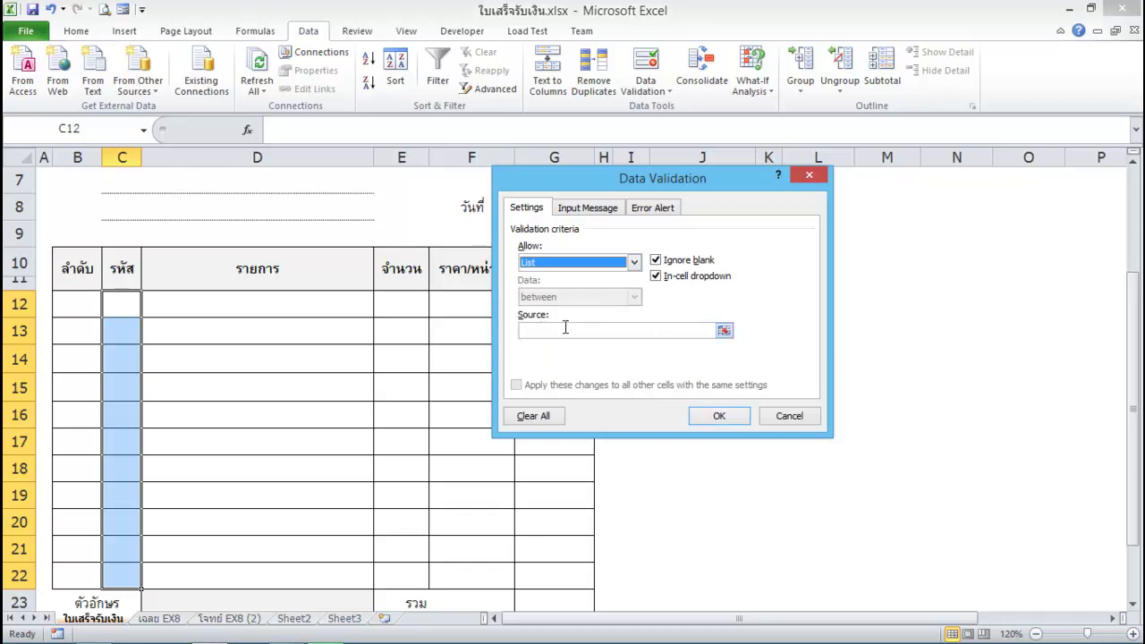
left_click(724, 331)
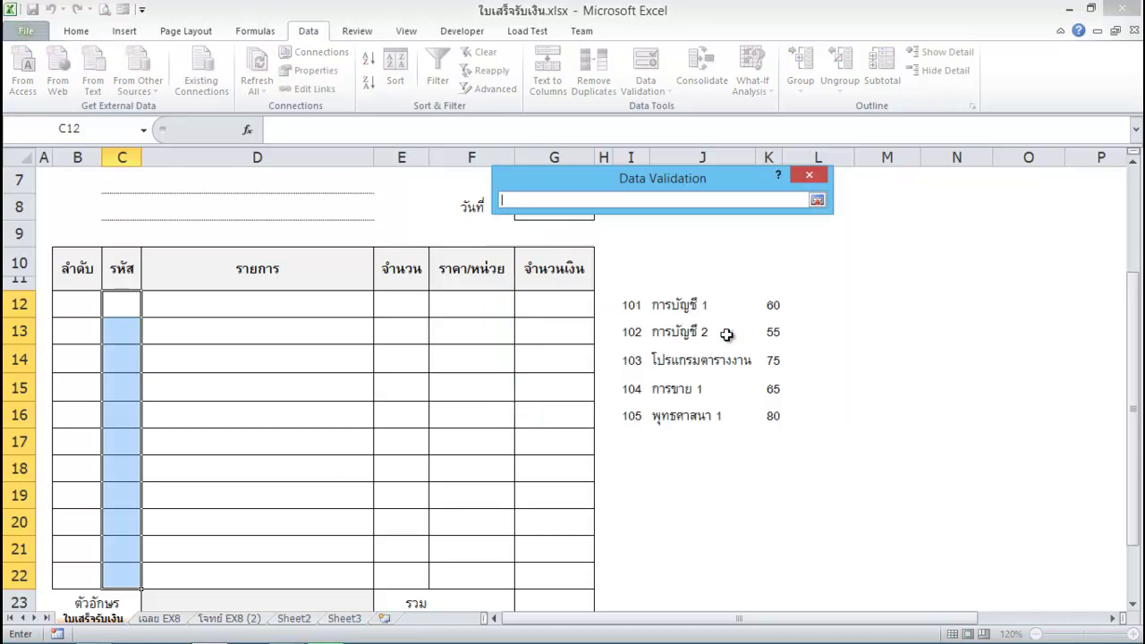
left_click_drag(635, 305, 630, 414)
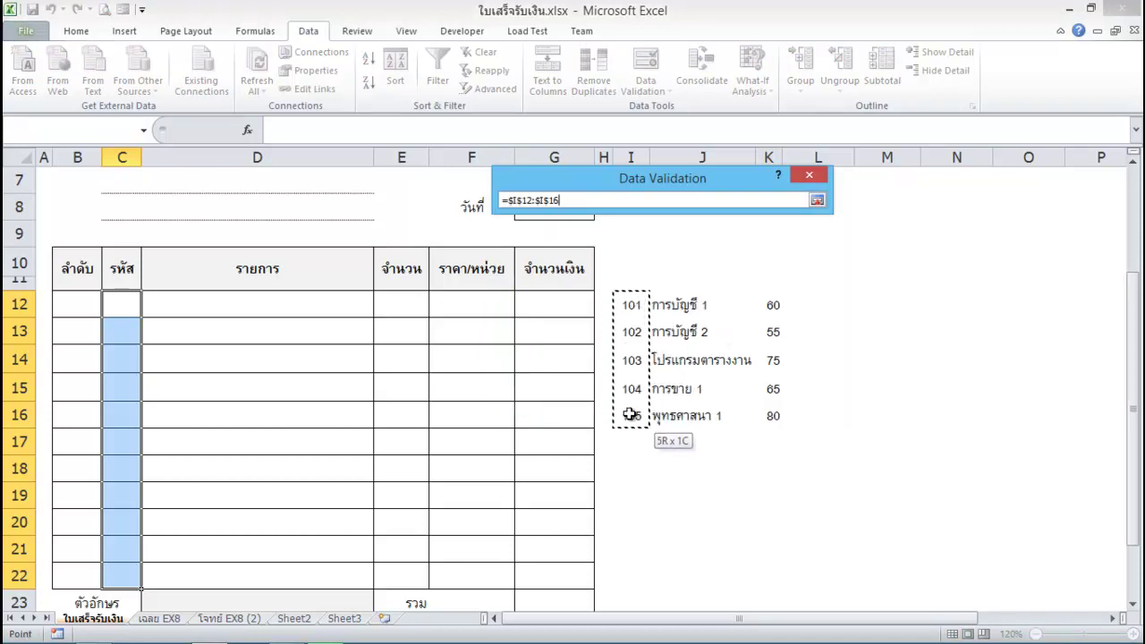
left_click_drag(630, 414, 633, 410)
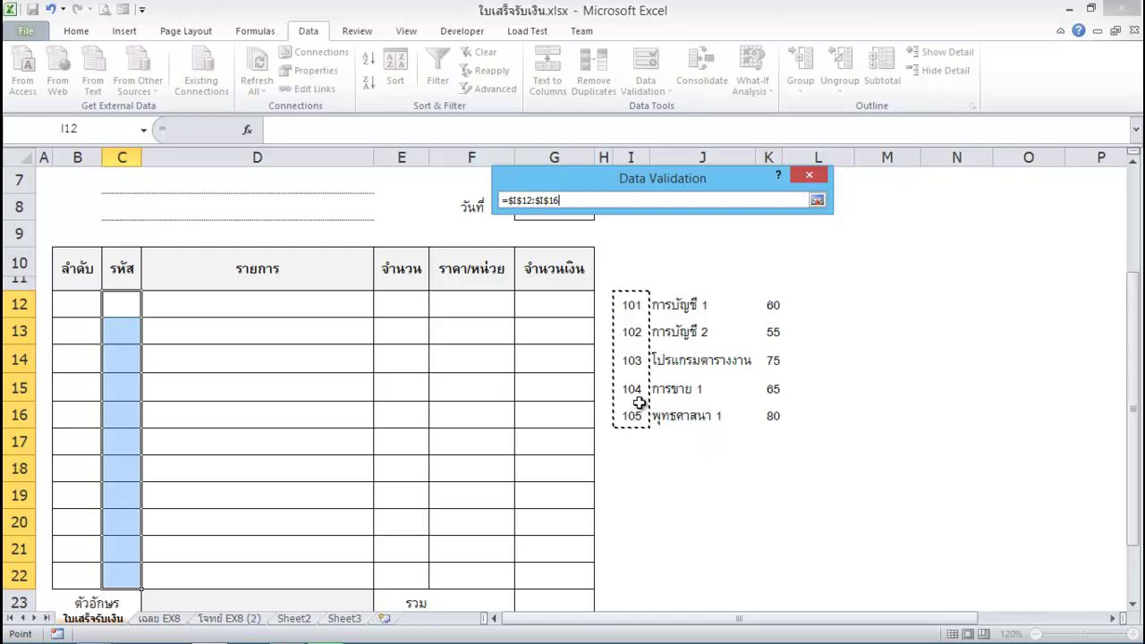
left_click(818, 203)
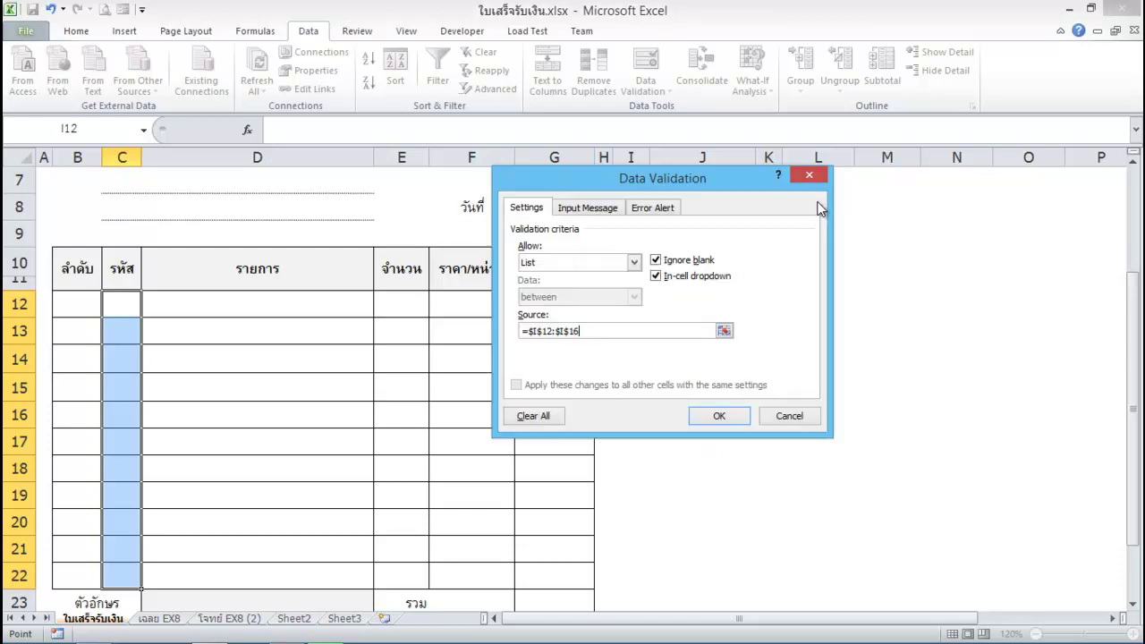
Apply the validation rule and check that C12's dropdown offers codes 101–105.
left_click(726, 417)
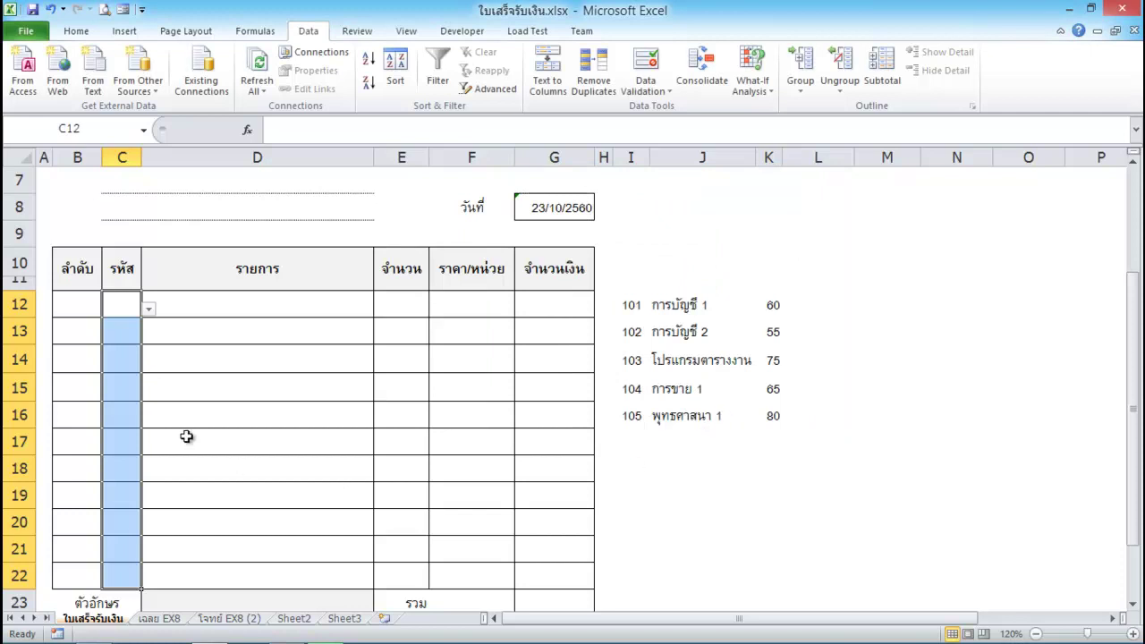
left_click(135, 306)
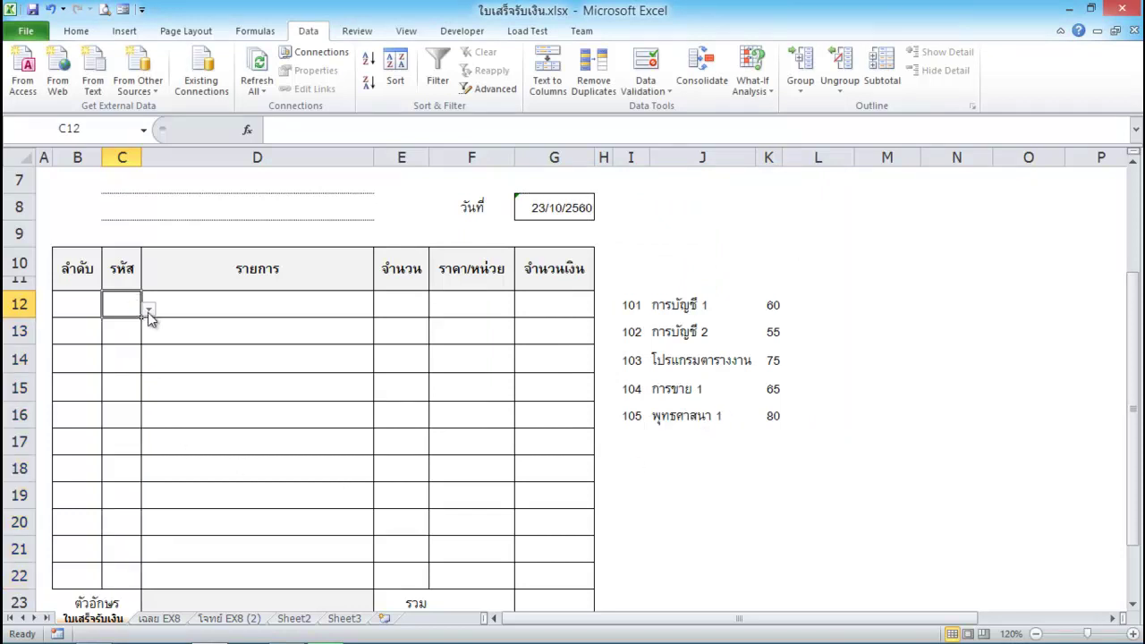
left_click(148, 309)
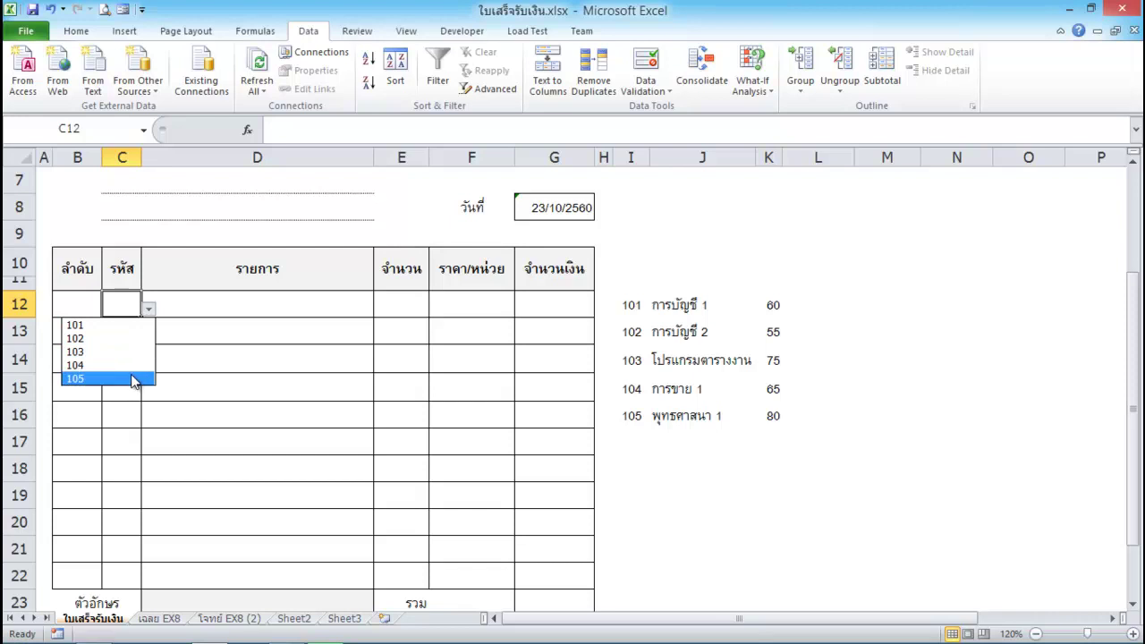
left_click(120, 302)
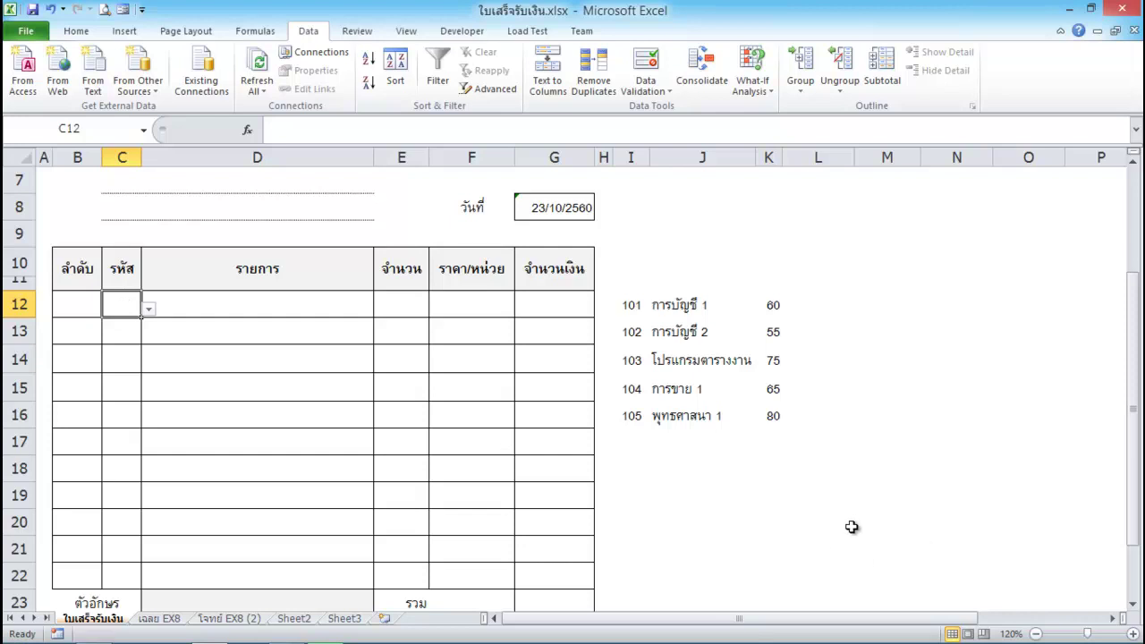
left_click(150, 308)
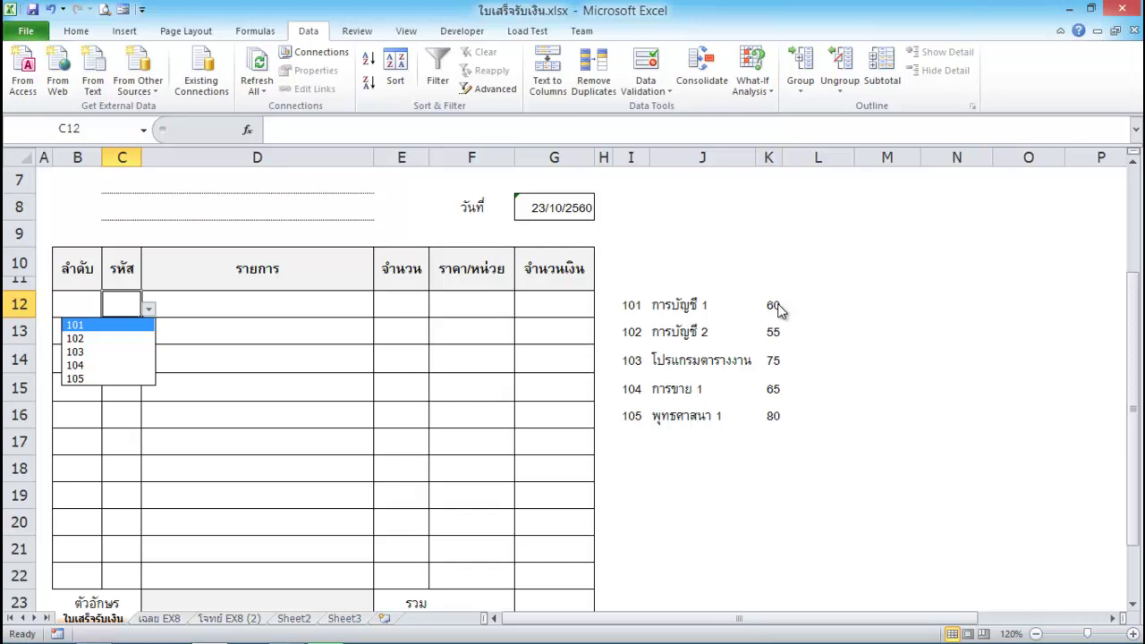
mouse_move(836, 635)
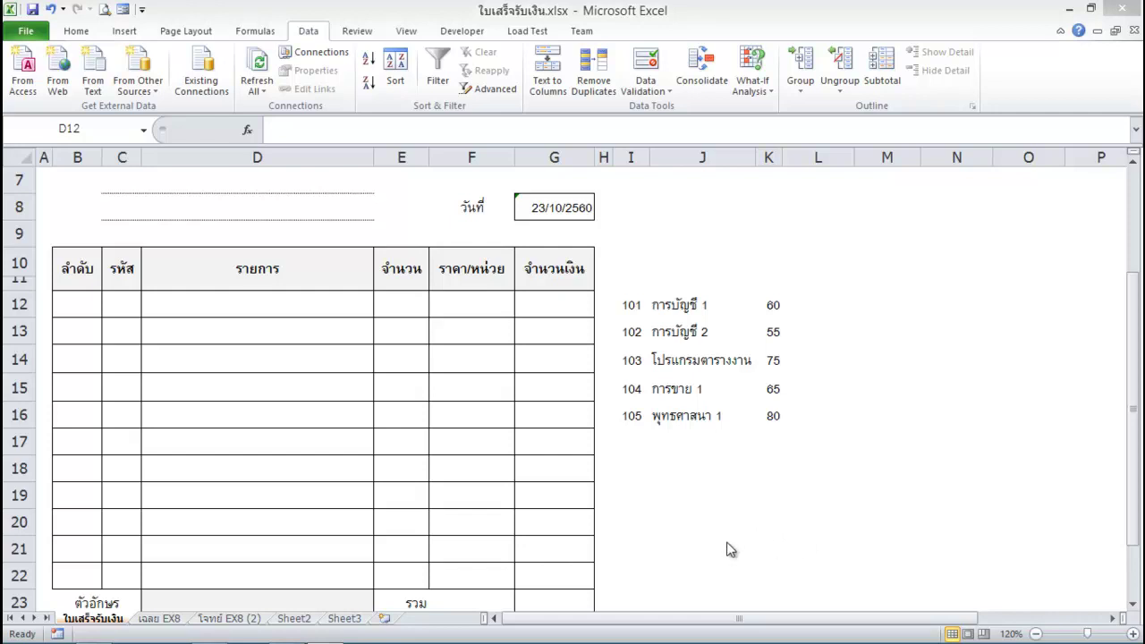
left_click(127, 309)
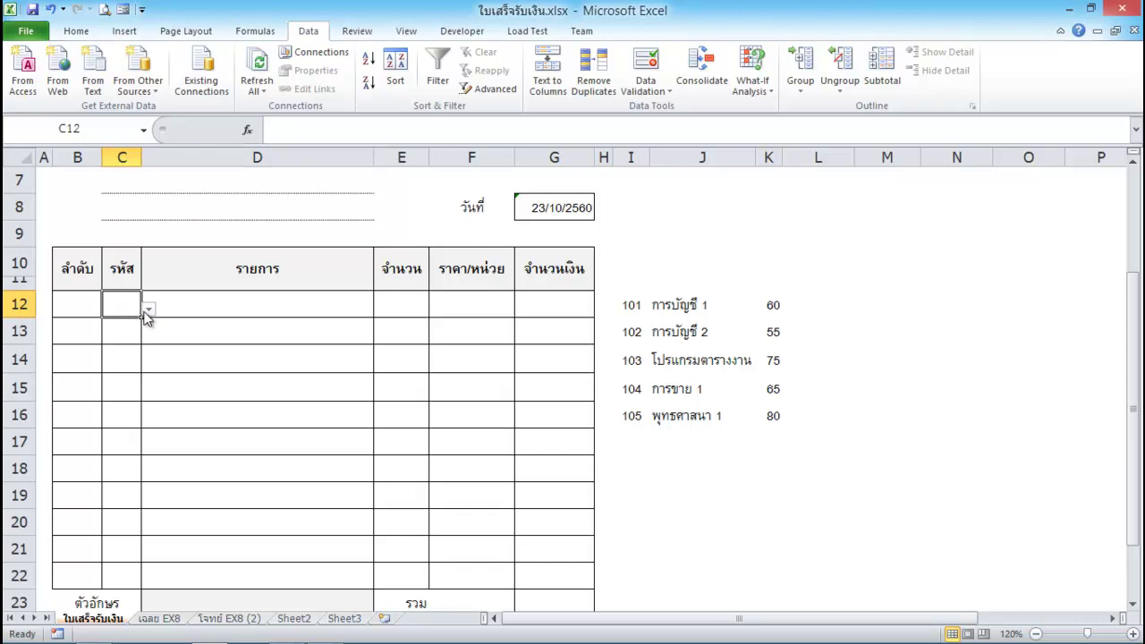
left_click(148, 311)
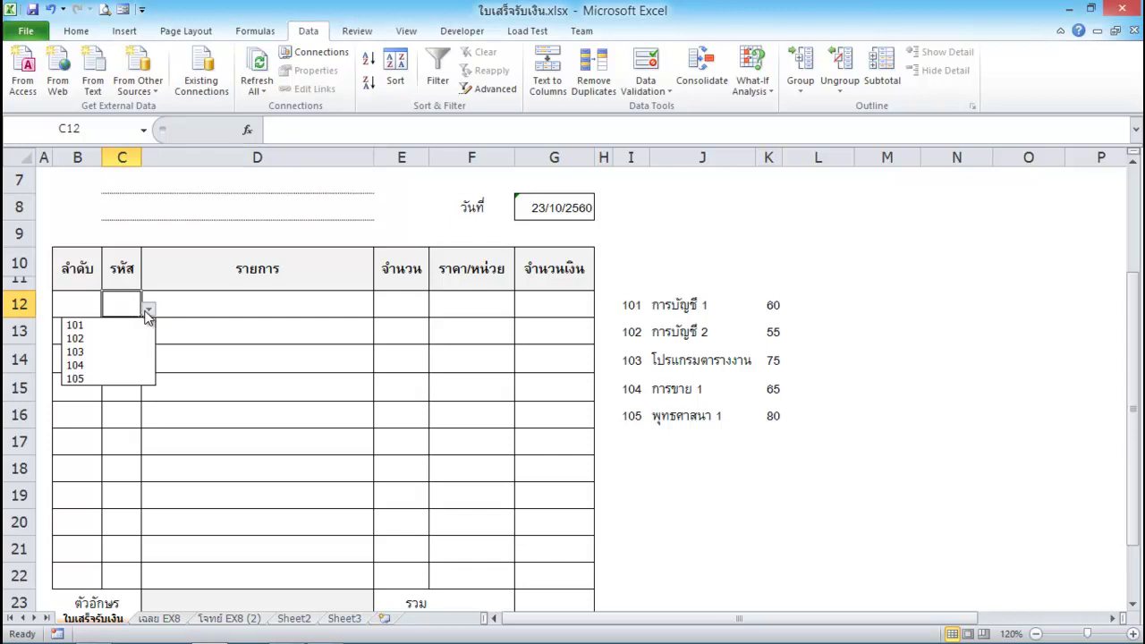
key("Escape")
left_click(193, 304)
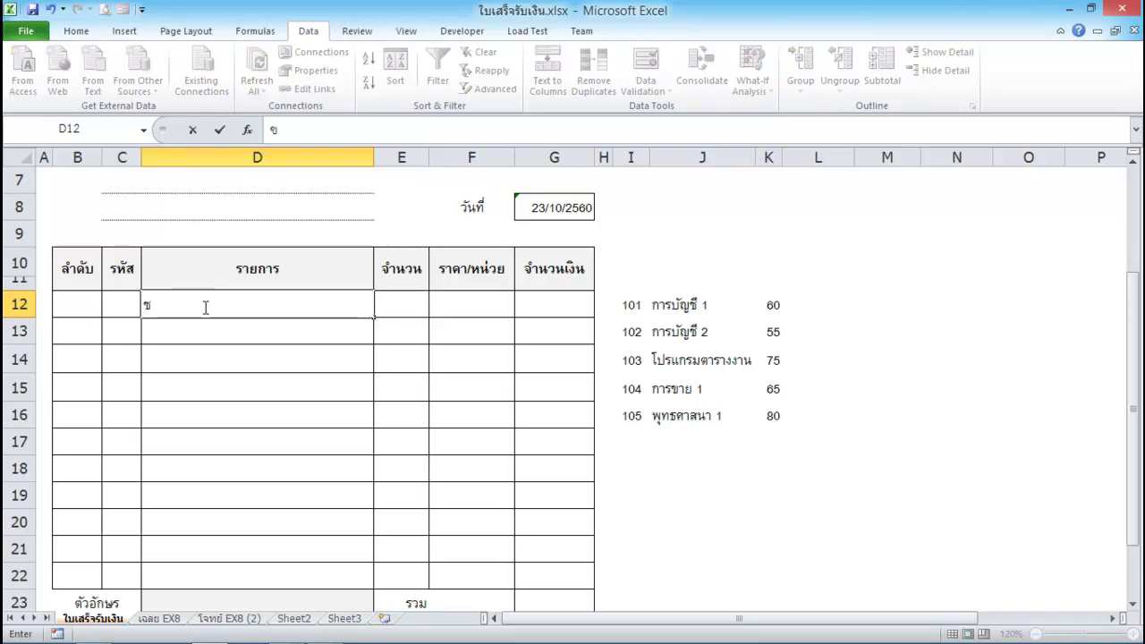
Begin D12's formula as =vlookup(C12,I12:K16 using C12 as lookup value and the item list as table.
type("=")
type("vlookup")
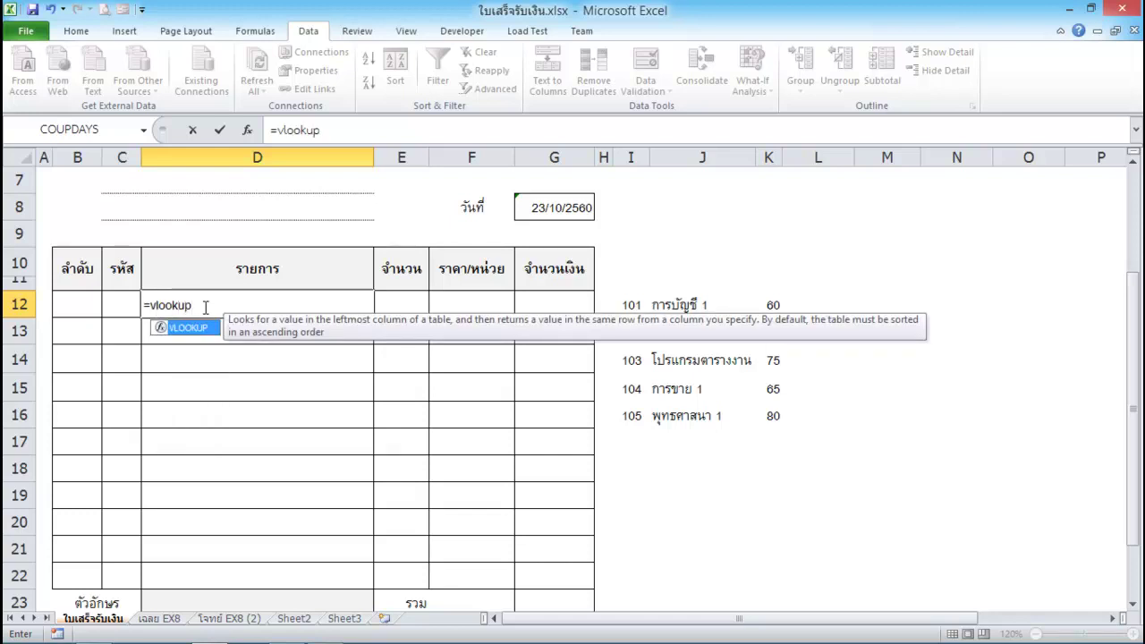
type("(")
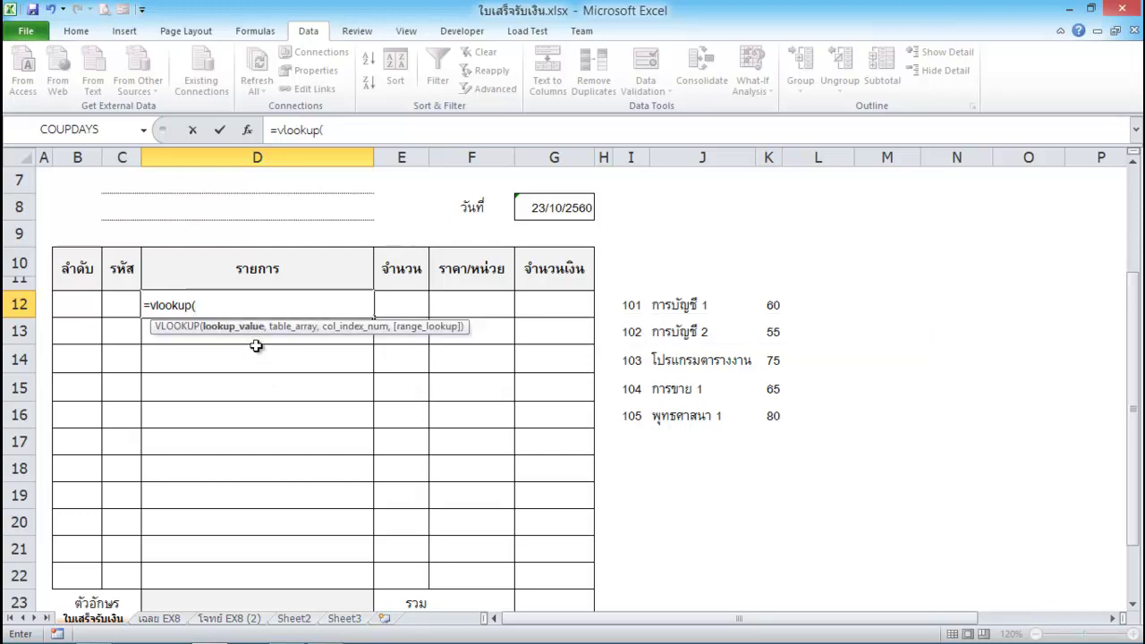
left_click(122, 304)
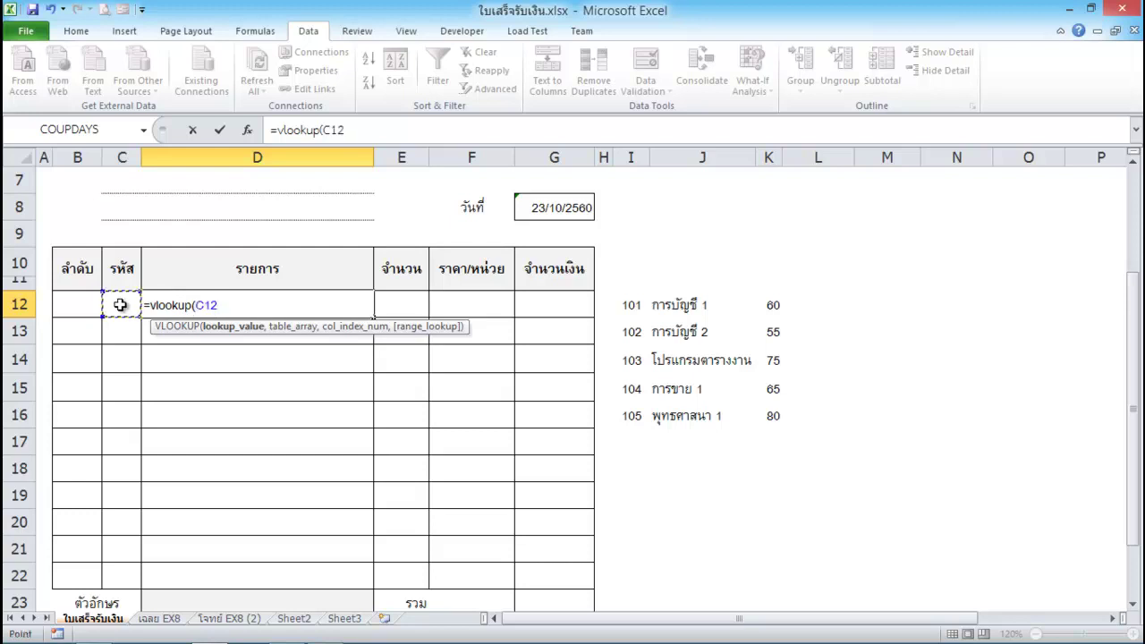
type(",")
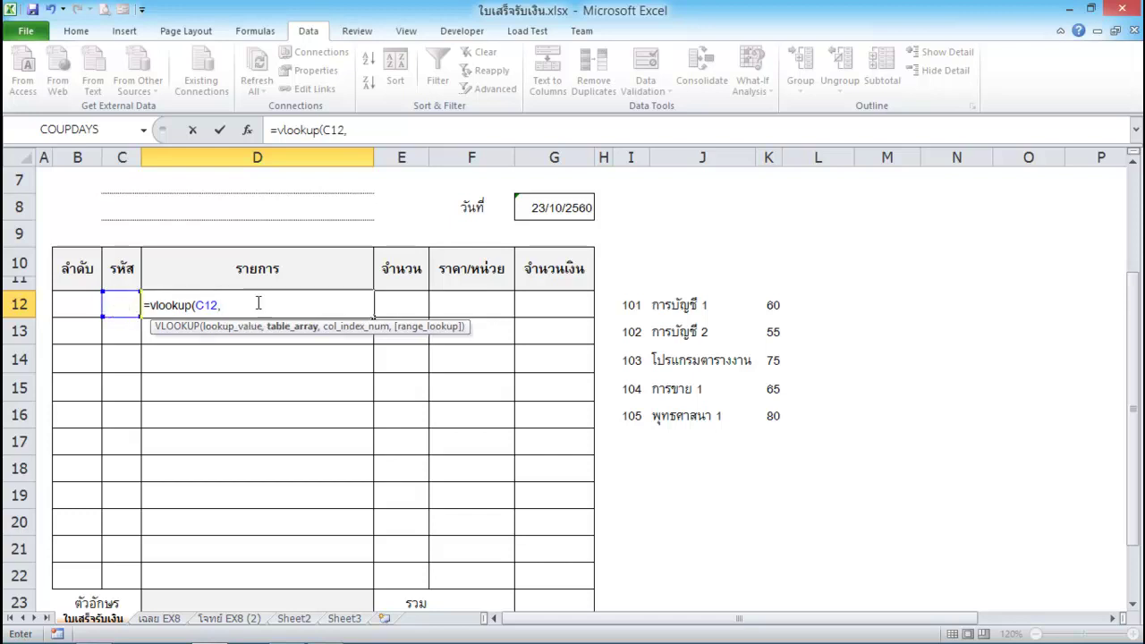
mouse_move(628, 306)
left_mouse_down()
mouse_move(730, 331)
mouse_move(774, 407)
left_mouse_up()
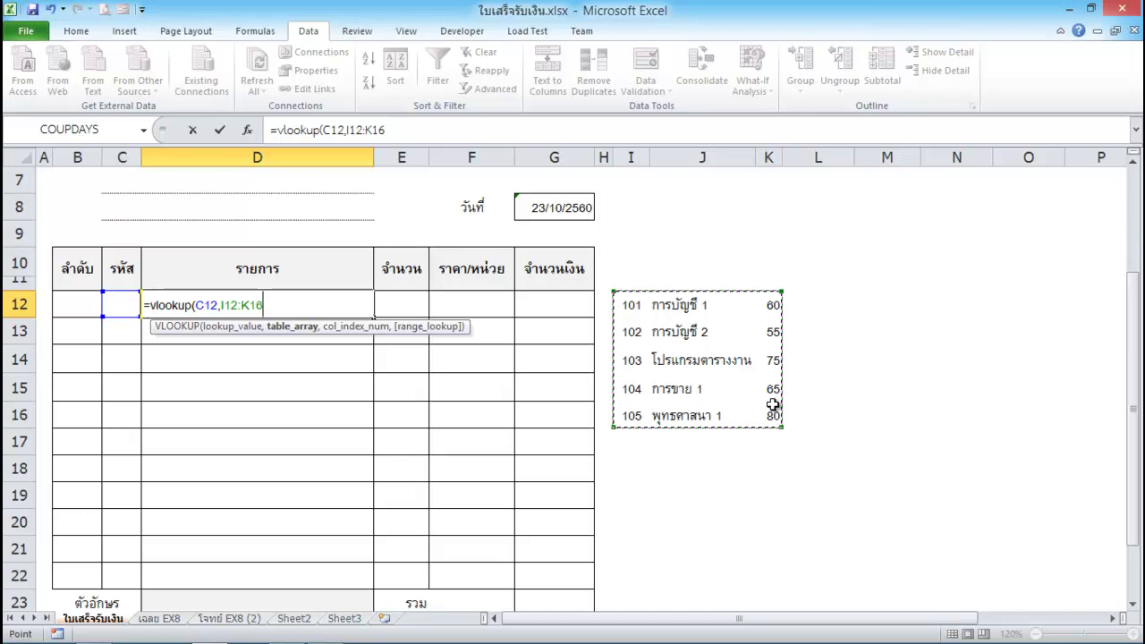
Complete D12's formula as =vlookup(C12,I12:K16,2,false) and return to the I12 reference.
type(",2")
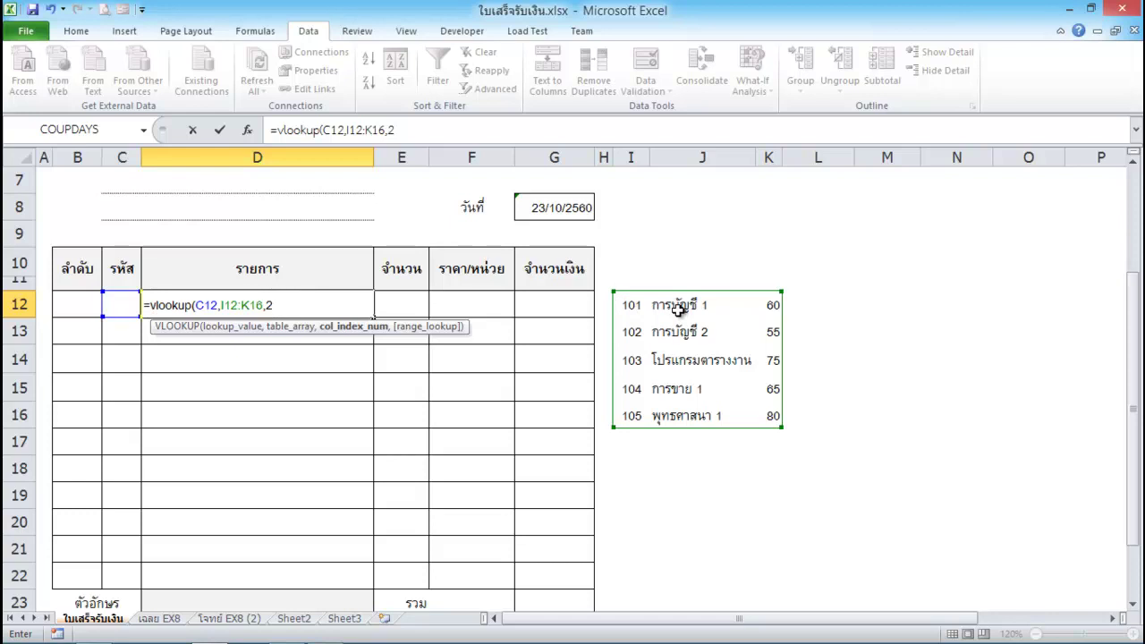
type(",")
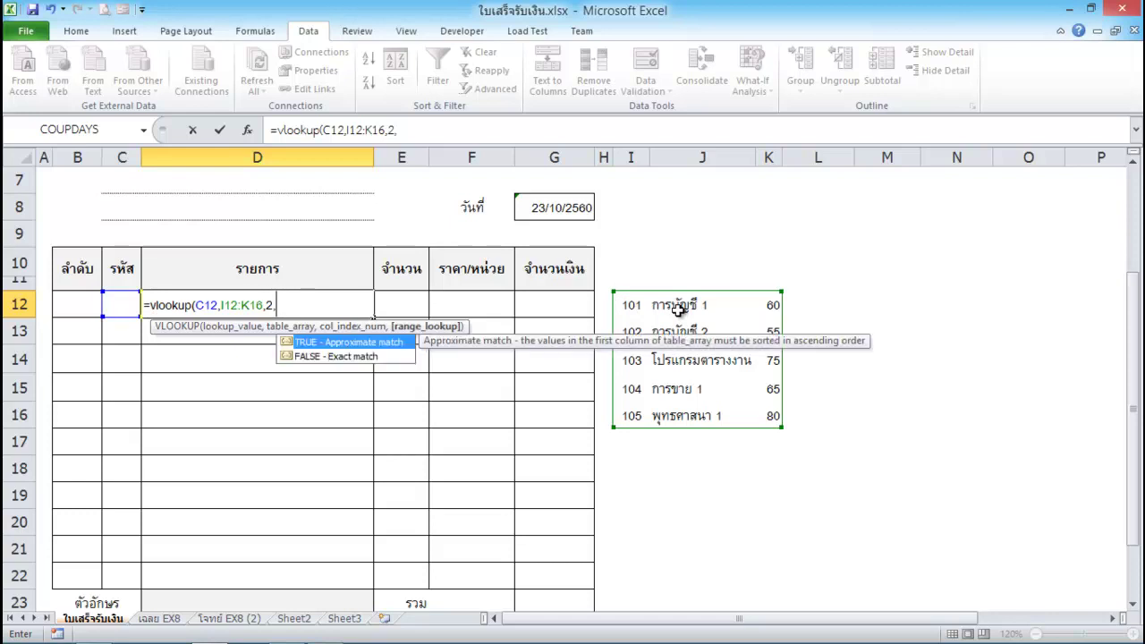
type("false")
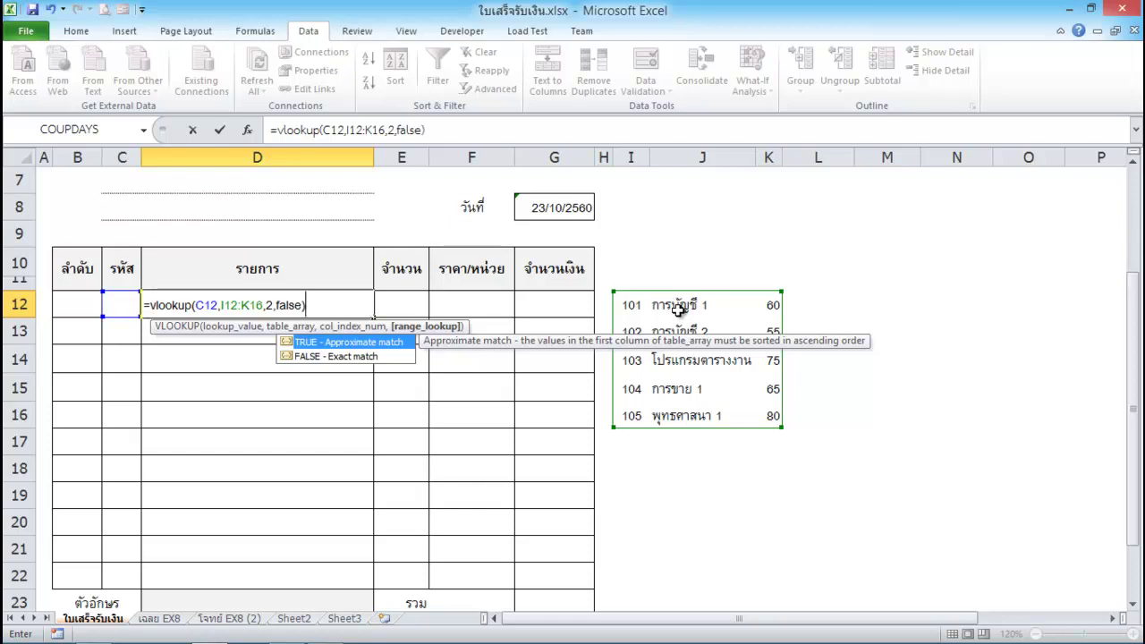
type(")")
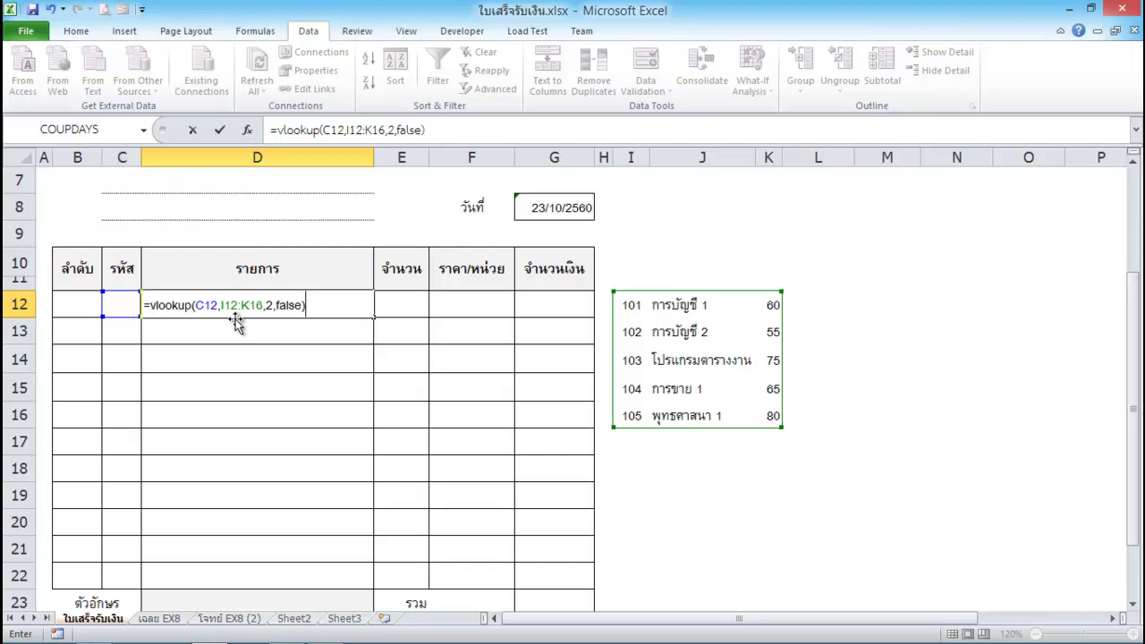
left_click(223, 305)
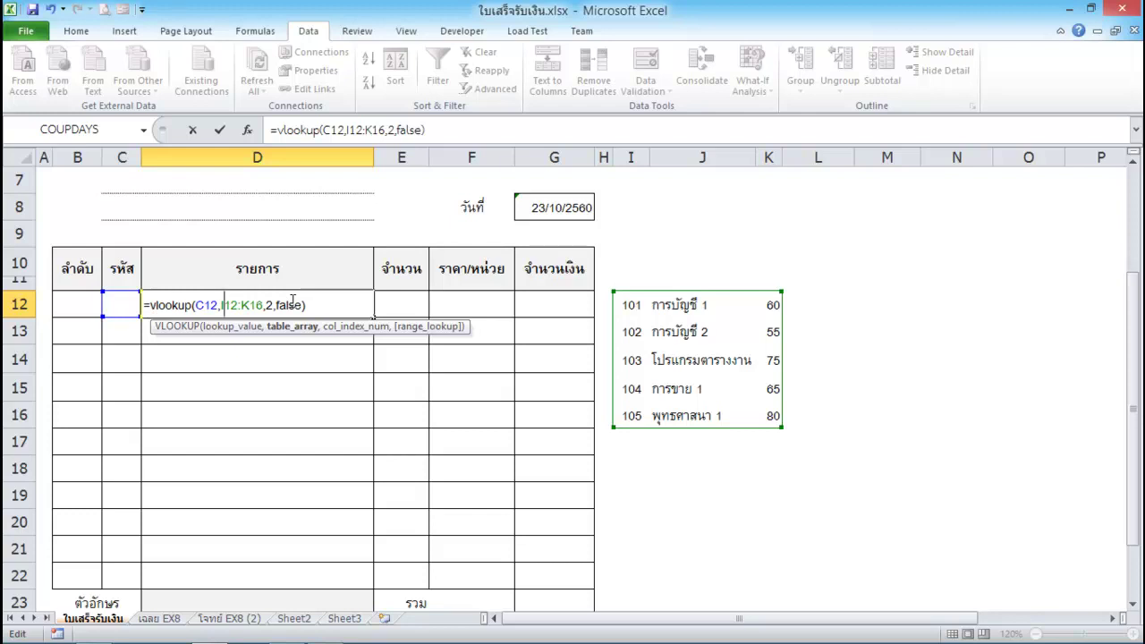
Make the table range absolute as $I$12:$K$16 and commit D12's item-name formula.
key("F4")
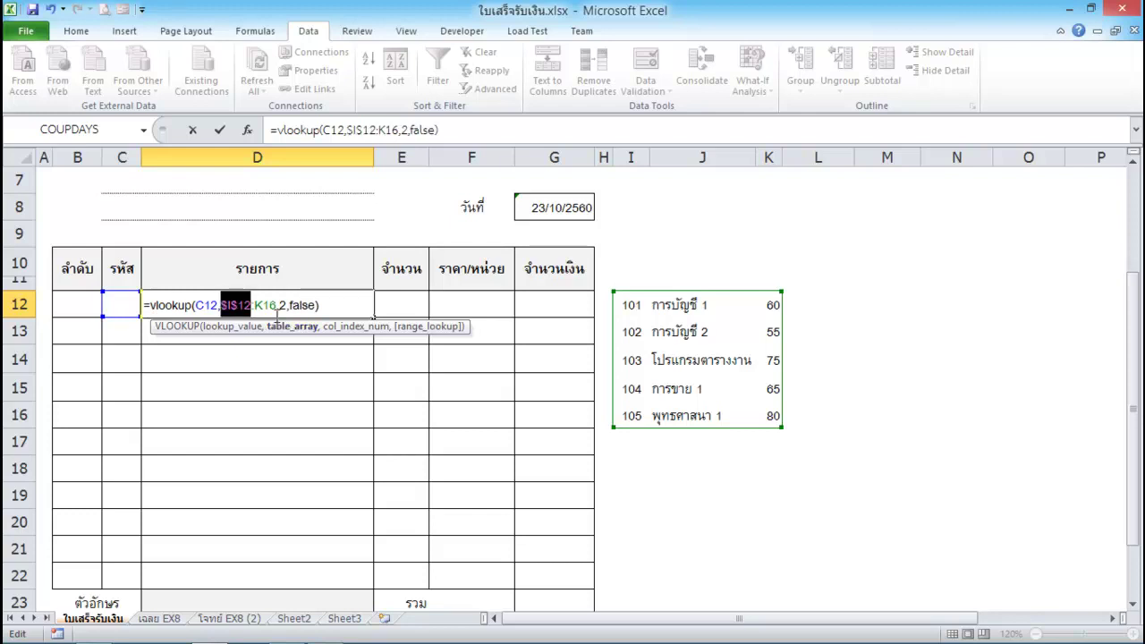
left_click(262, 305)
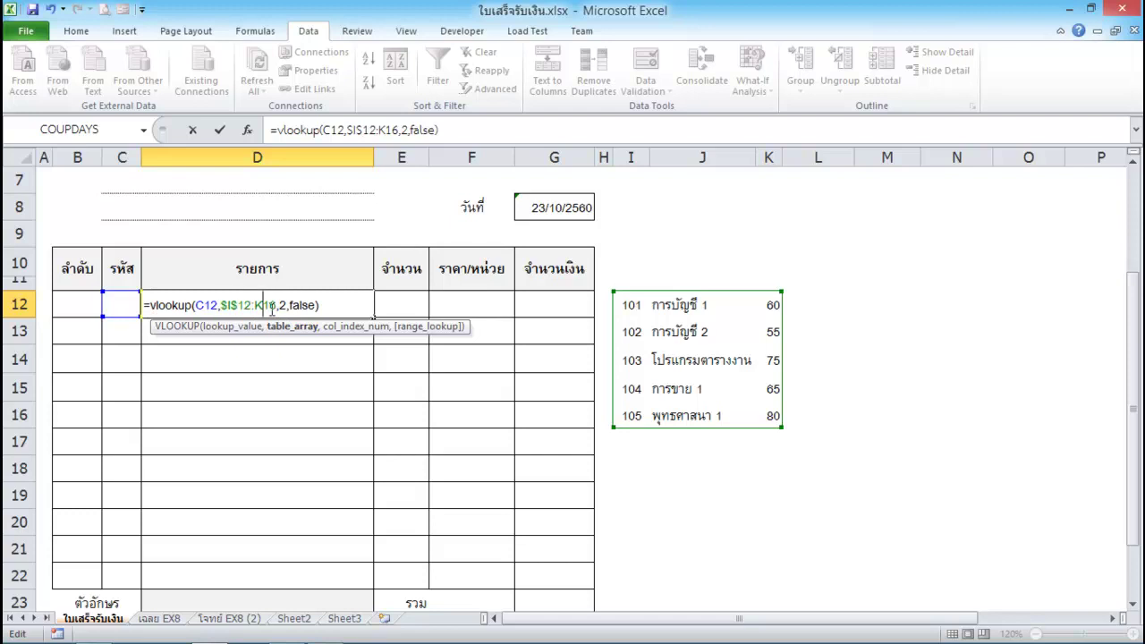
key("F4")
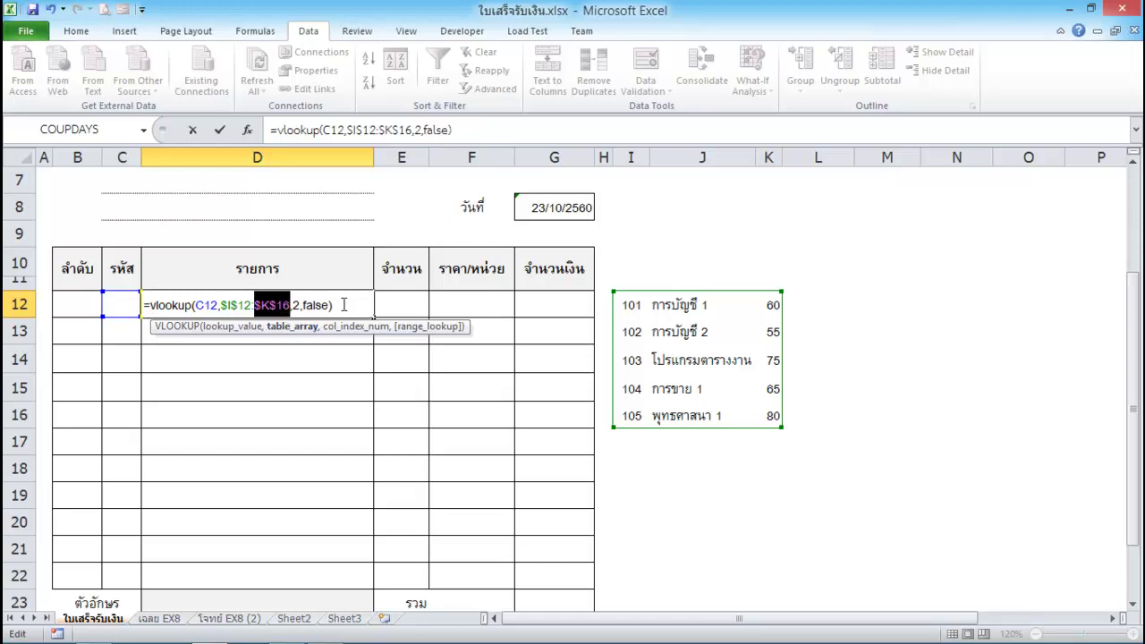
left_click(345, 305)
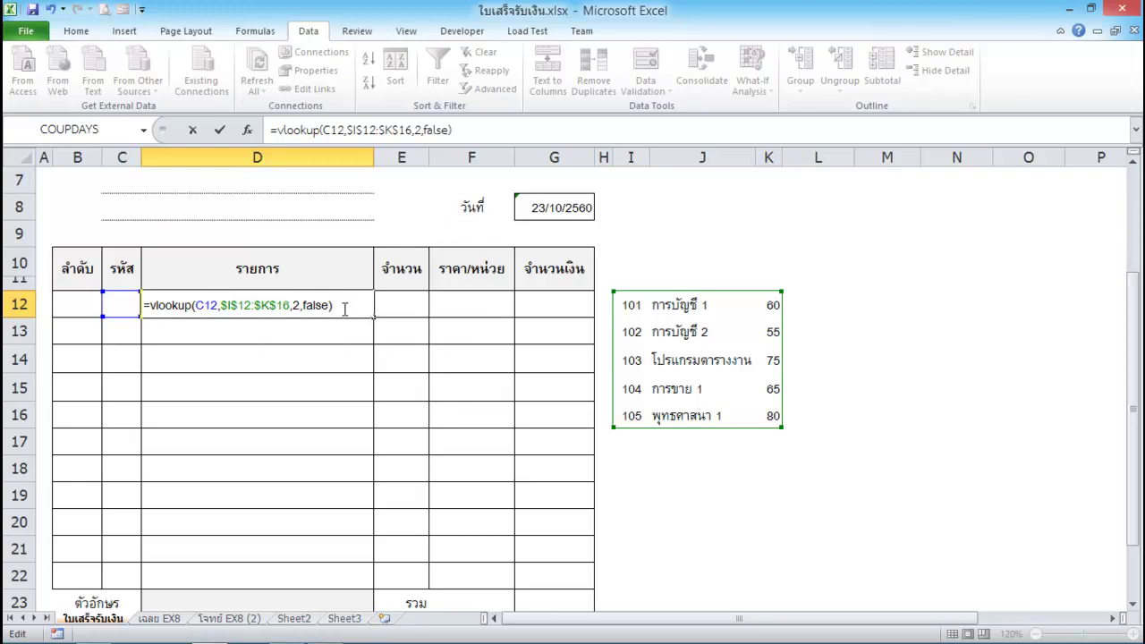
key("Return")
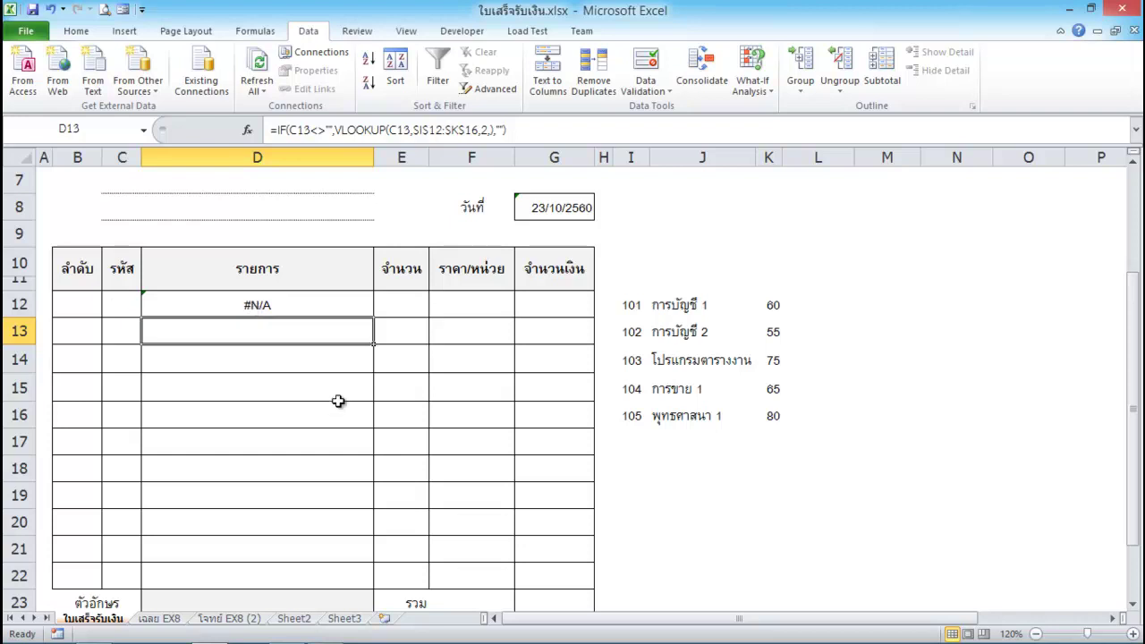
Write the price lookup =vlookup(C12,I12:K16,3,false) in F12.
left_click(478, 304)
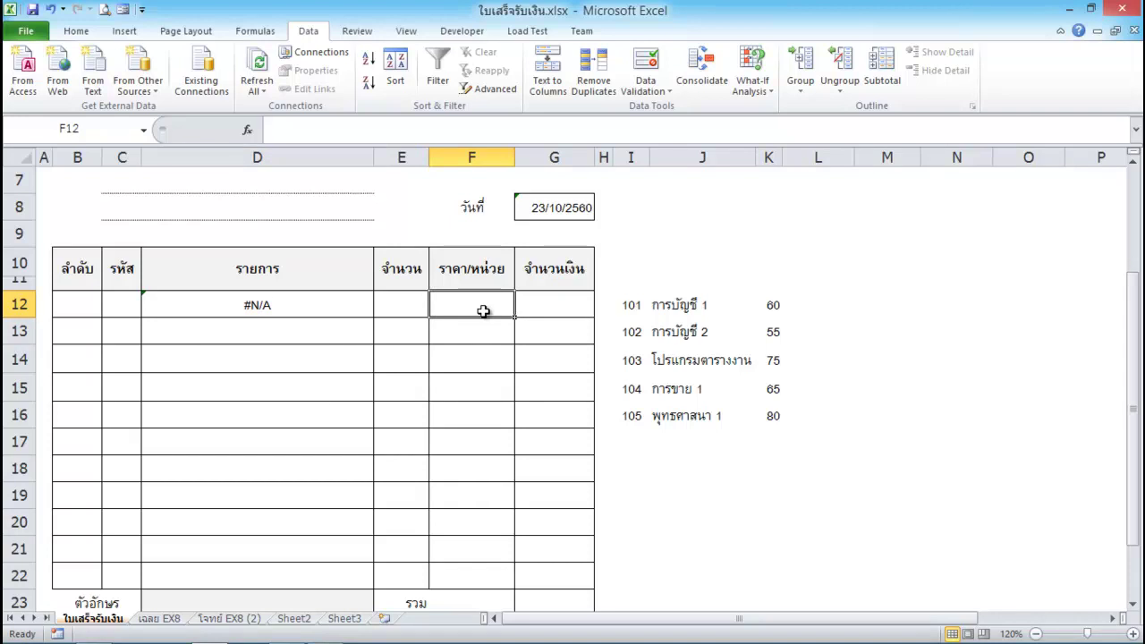
type("=")
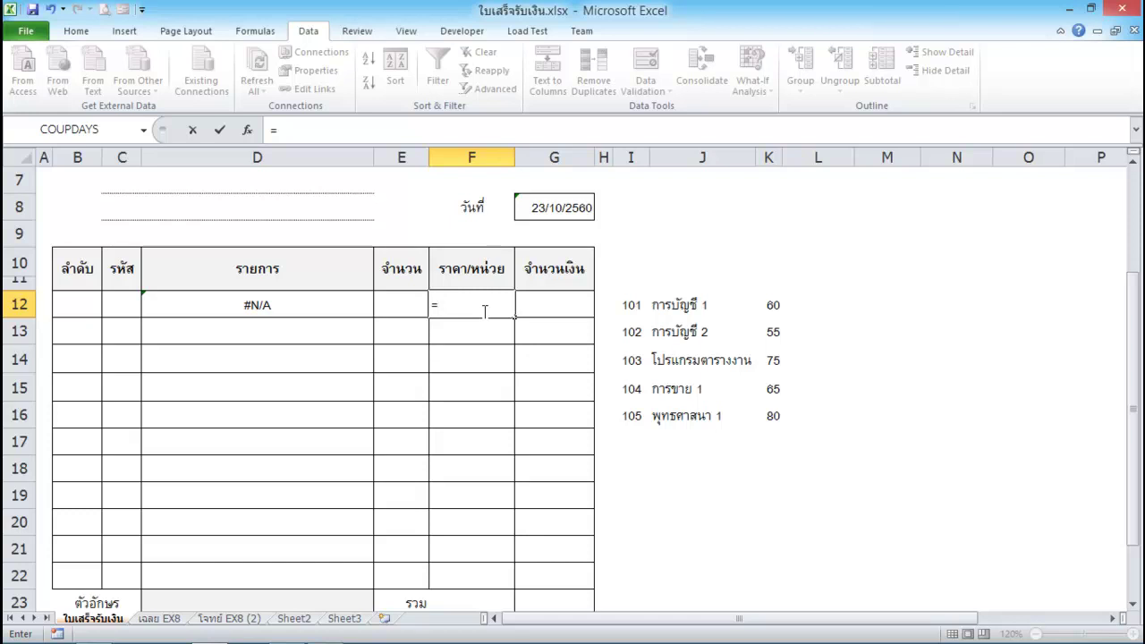
type("vlookup(")
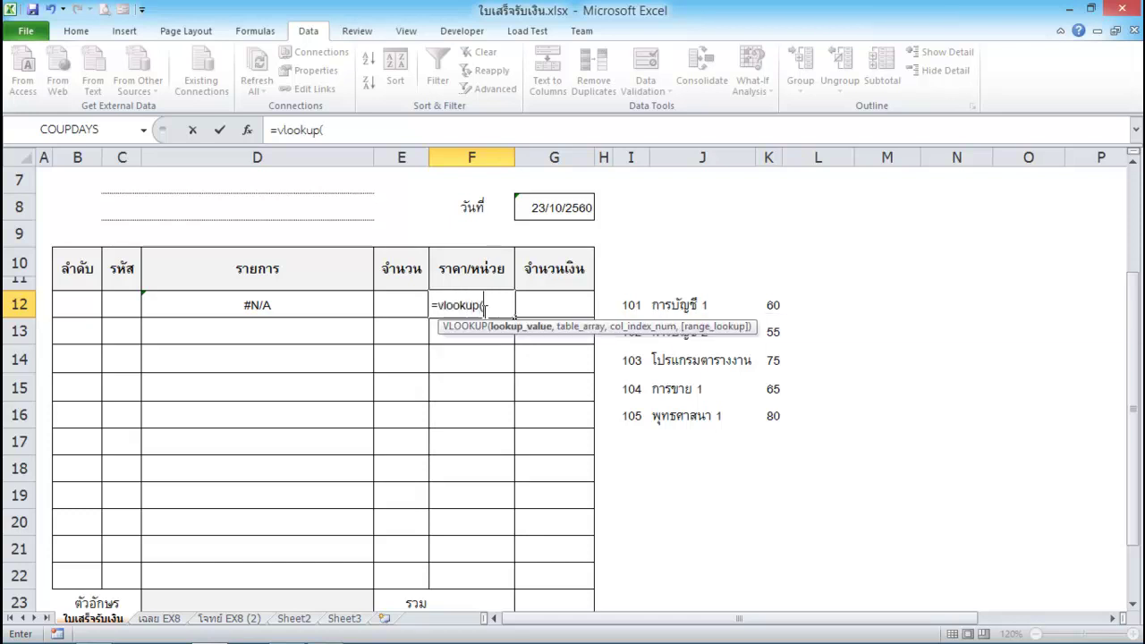
left_click(119, 307)
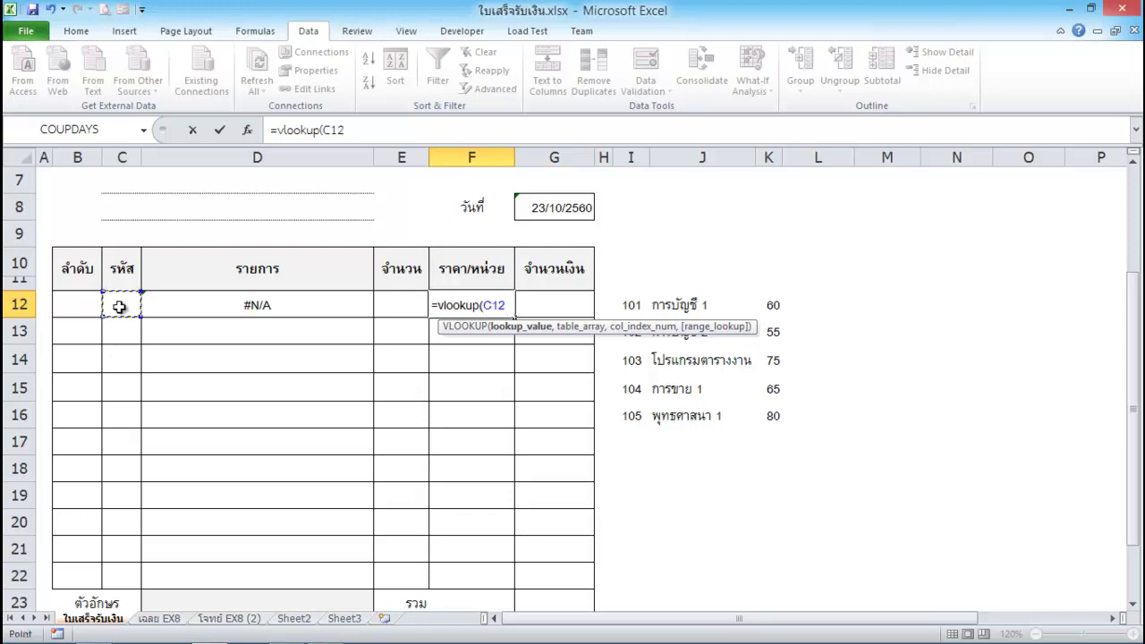
type(",")
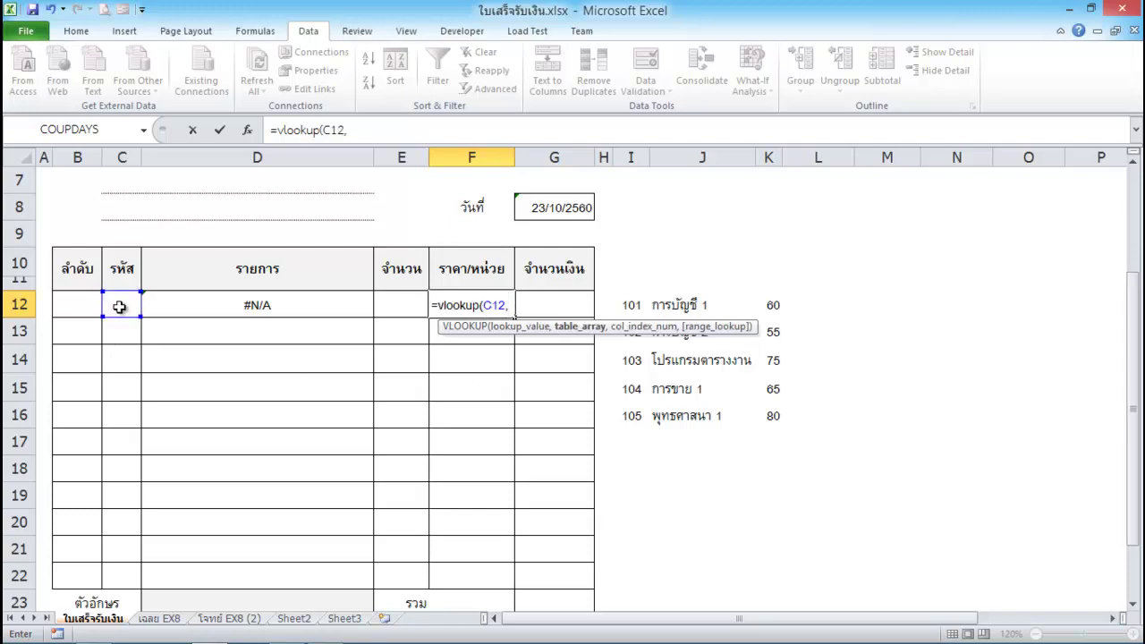
left_click(629, 308)
left_click_drag(630, 307, 774, 409)
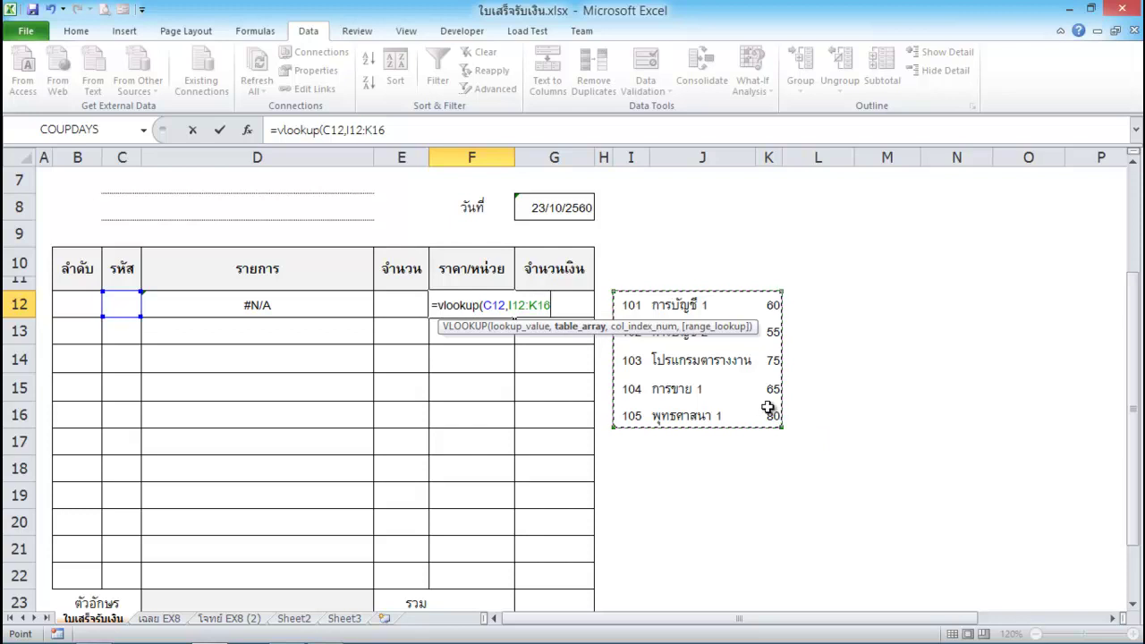
type(",")
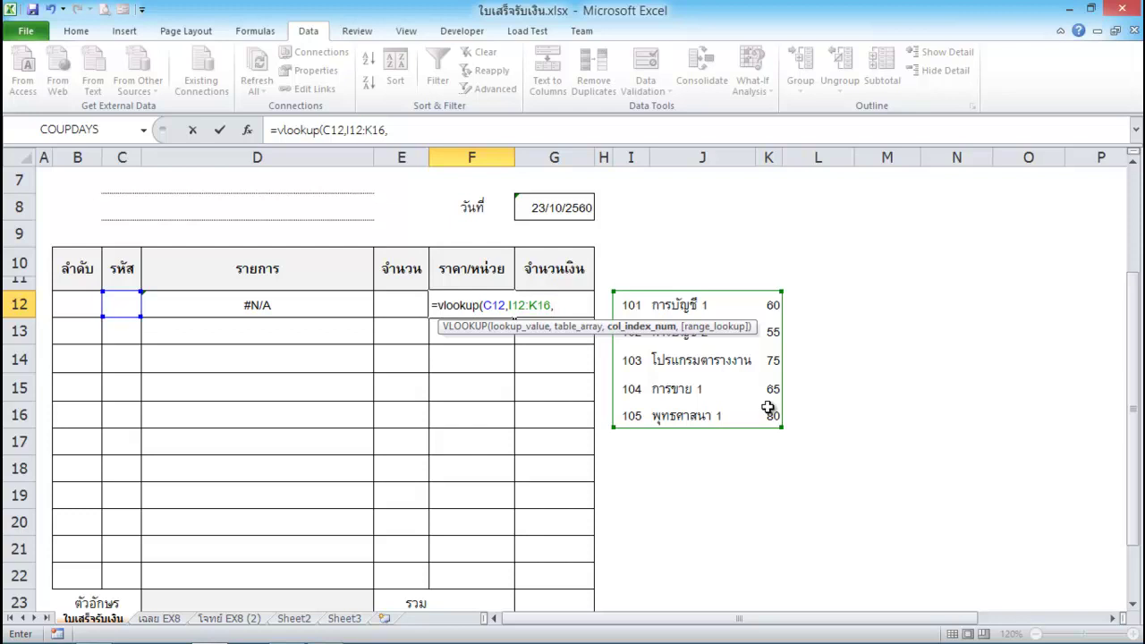
type("3")
left_click_drag(762, 293, 761, 294)
type(",")
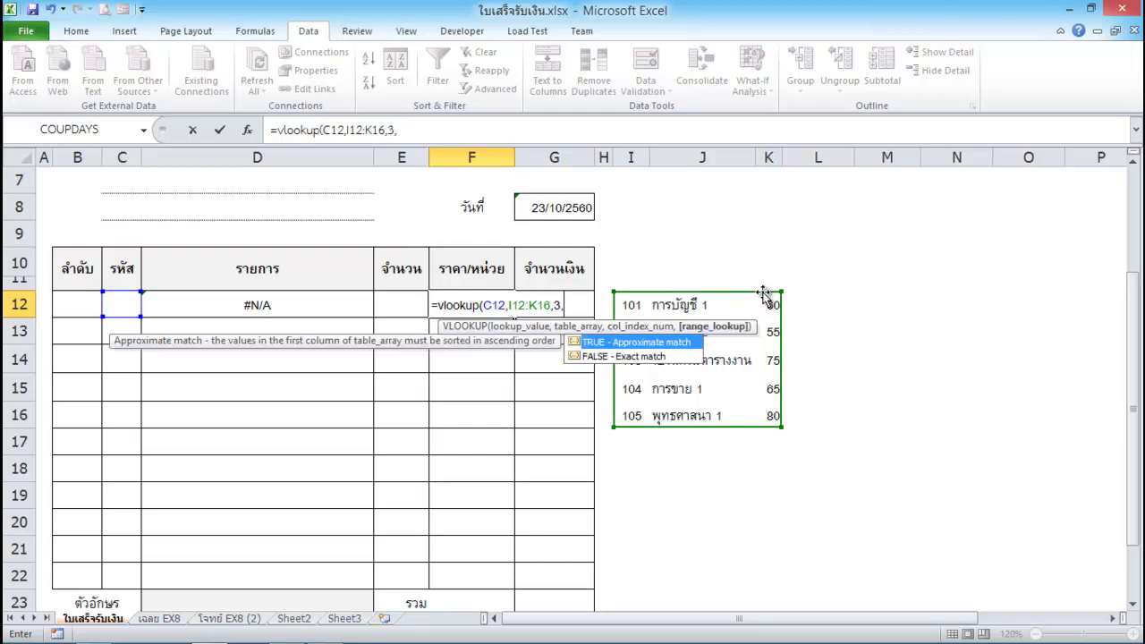
type("fals")
type("e")
type(")")
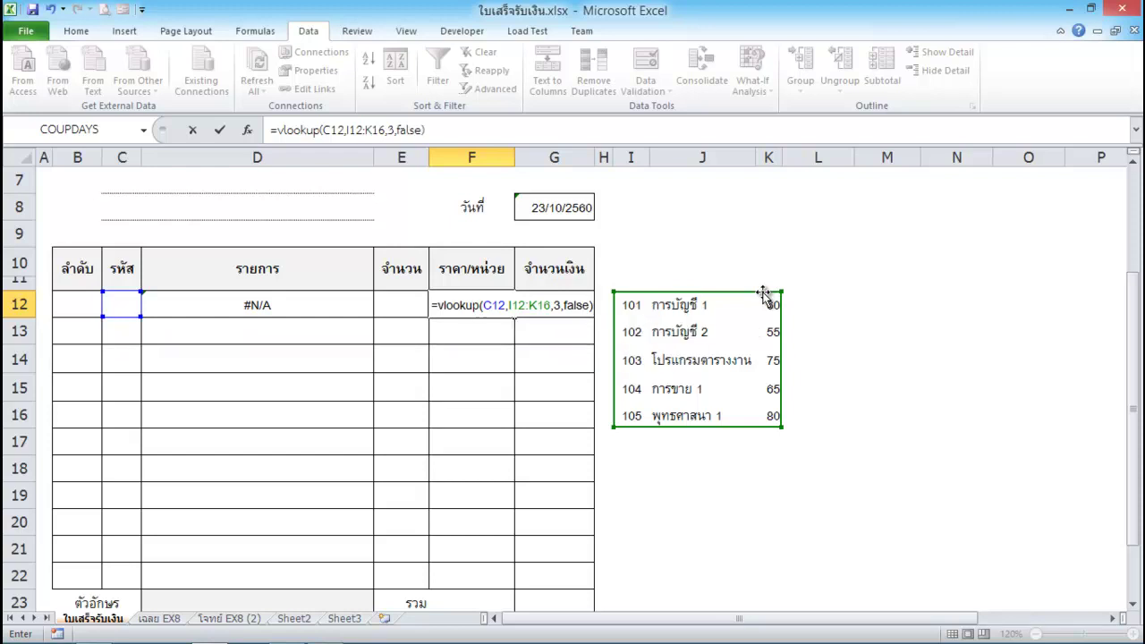
Lock F12's range to $I$12:$K$16, commit it, and fill D12:F12 down to row 22.
left_click(515, 306)
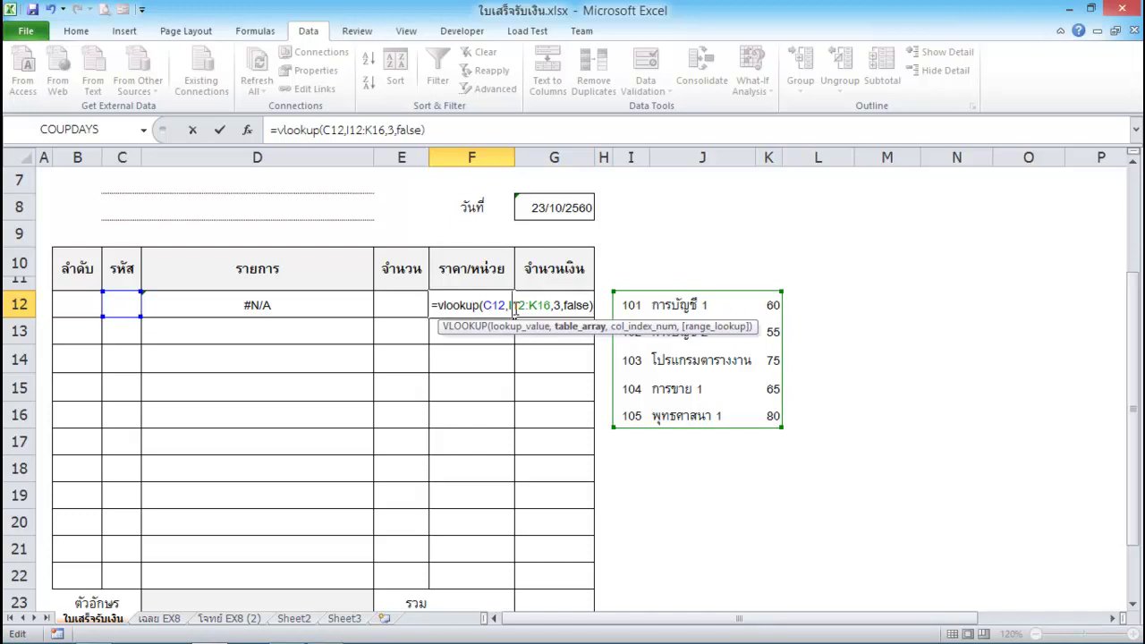
key("F4")
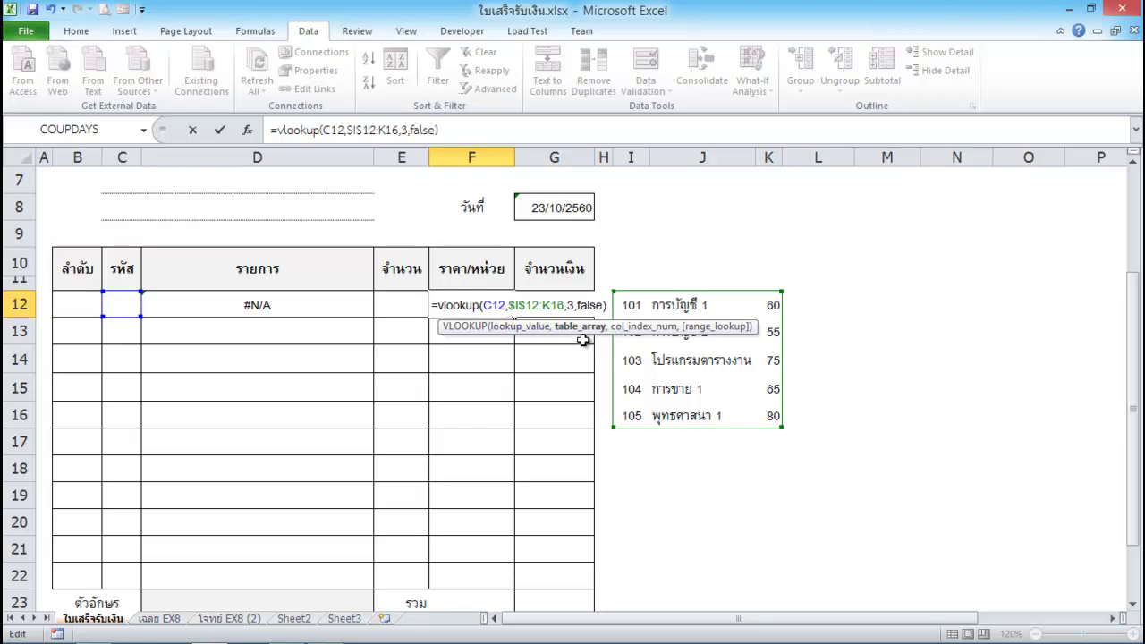
key("F4")
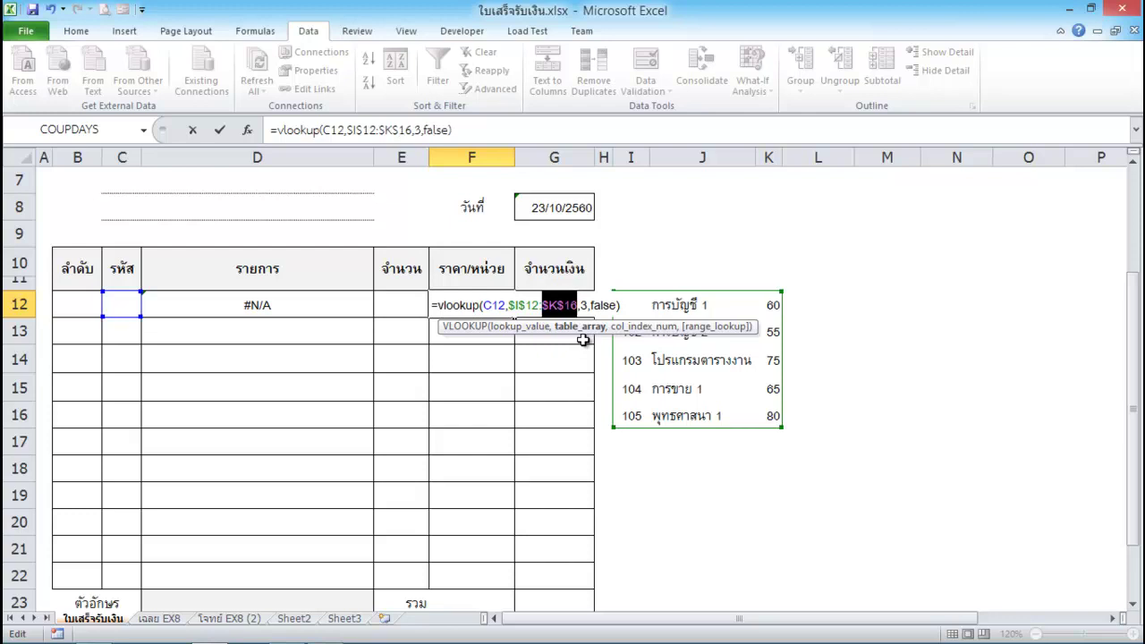
left_click(620, 305)
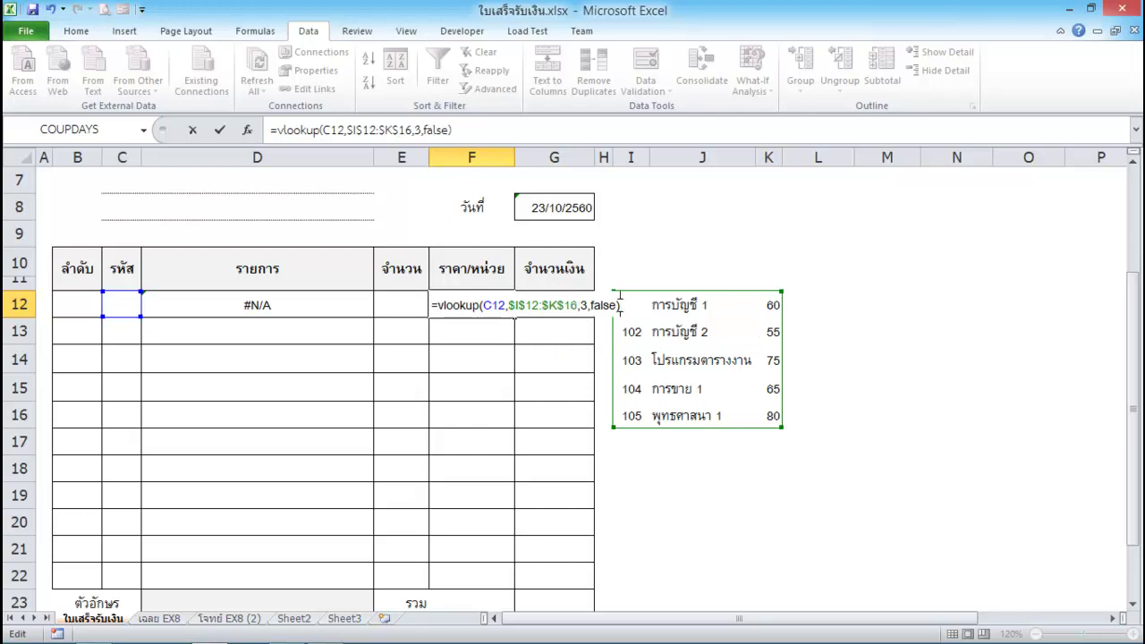
key("Return")
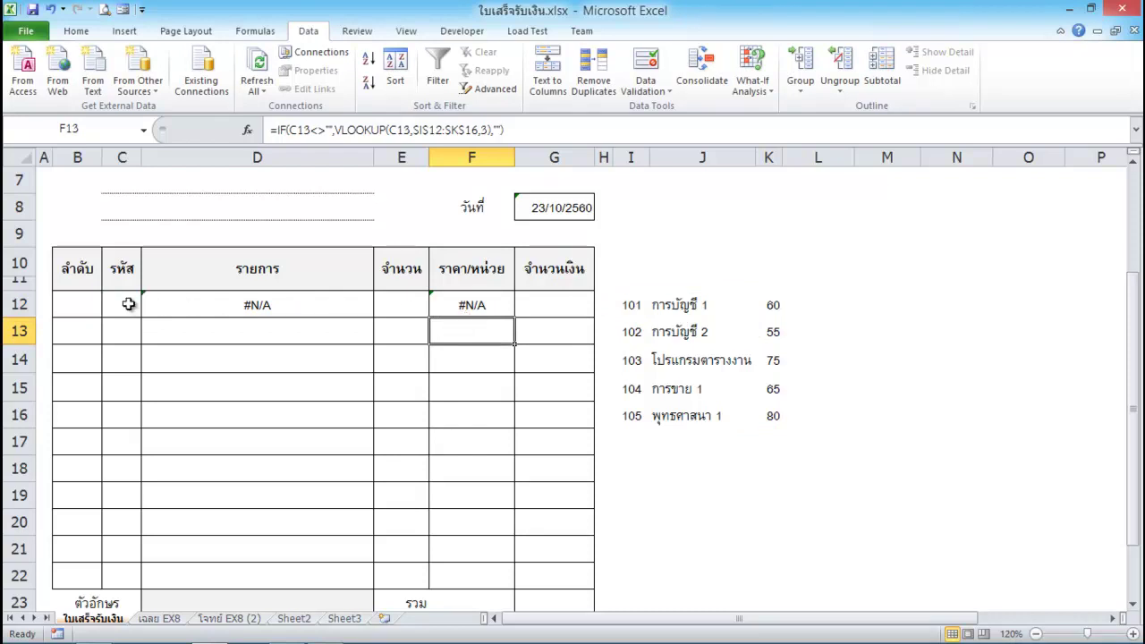
left_click(181, 313)
left_click_drag(181, 313, 472, 307)
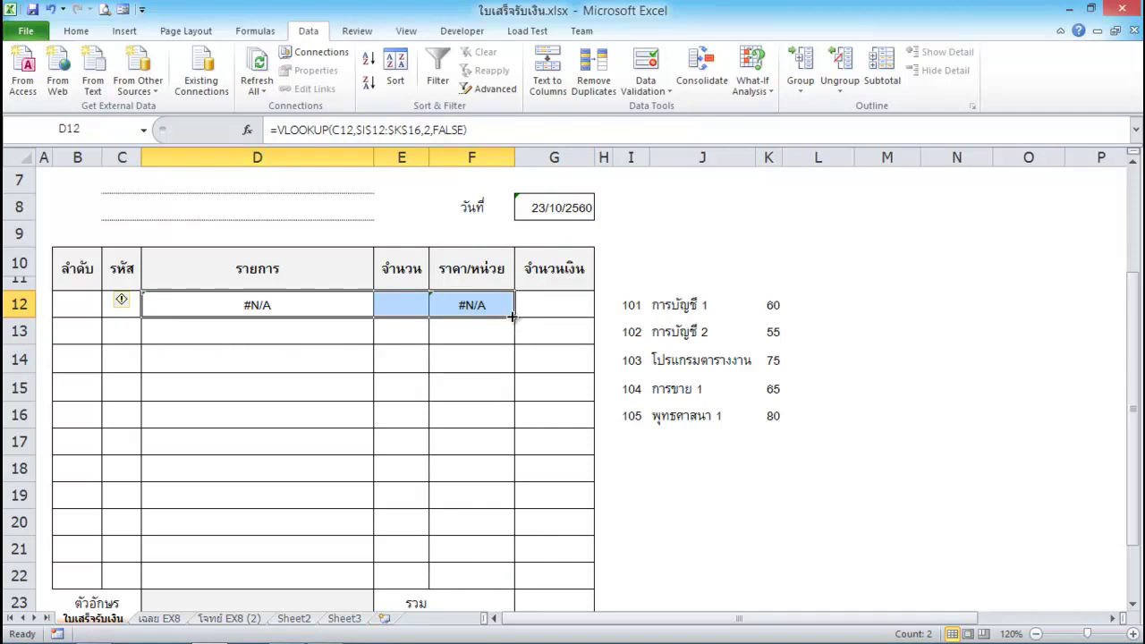
mouse_move(515, 317)
left_mouse_down()
mouse_move(539, 505)
mouse_move(509, 584)
left_mouse_up()
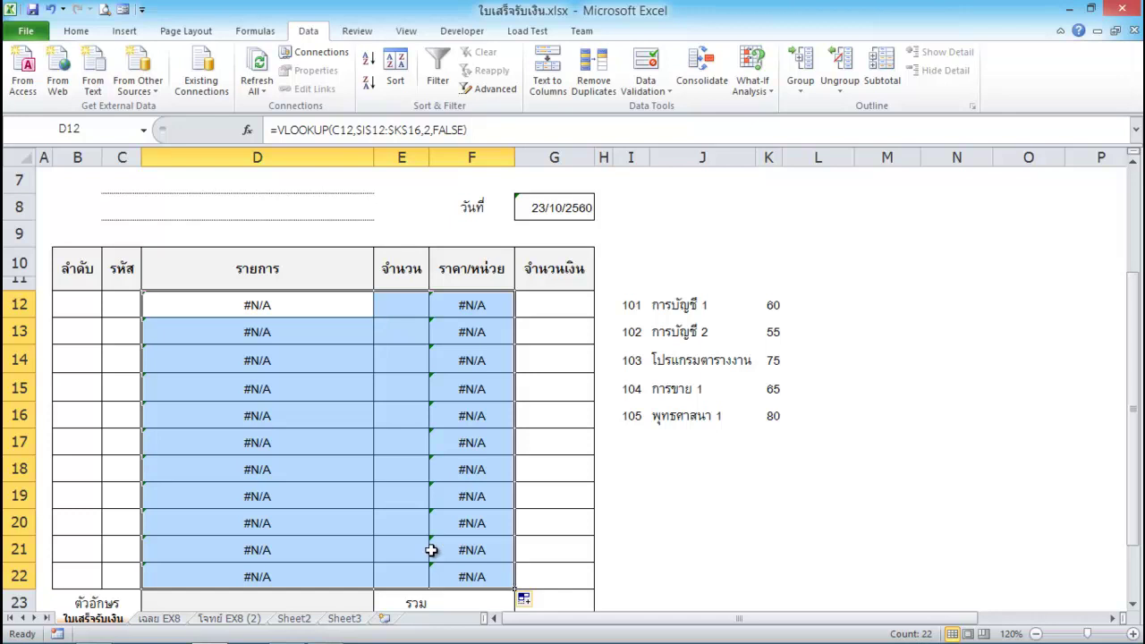
Pick code 101 for row 12 and code 103 for row 13 from the dropdowns.
left_click(111, 301)
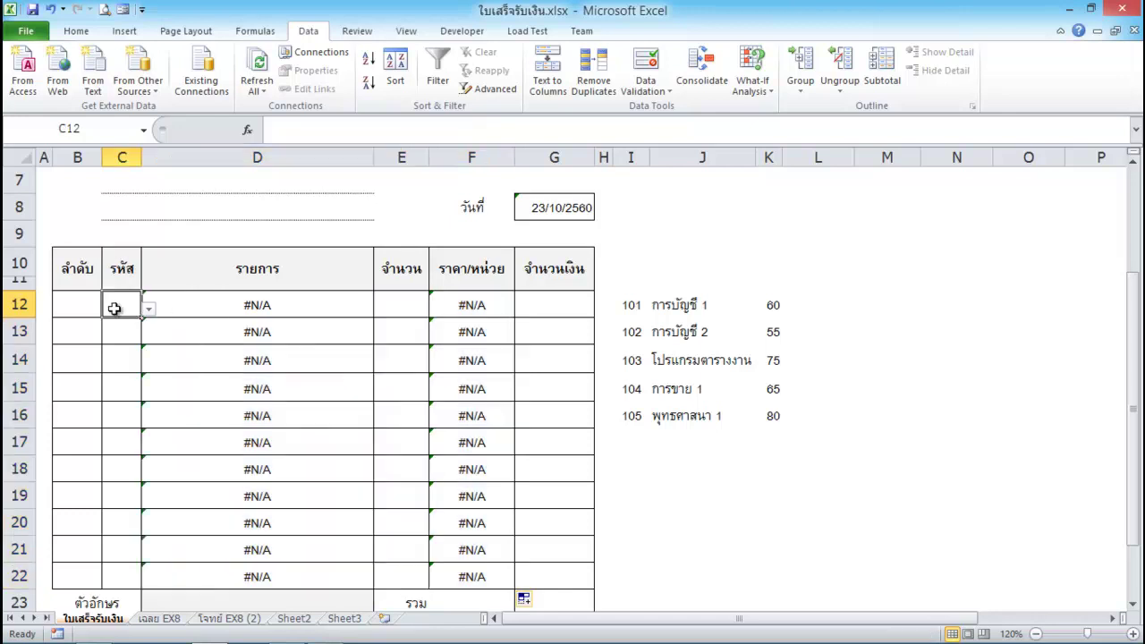
left_click(147, 311)
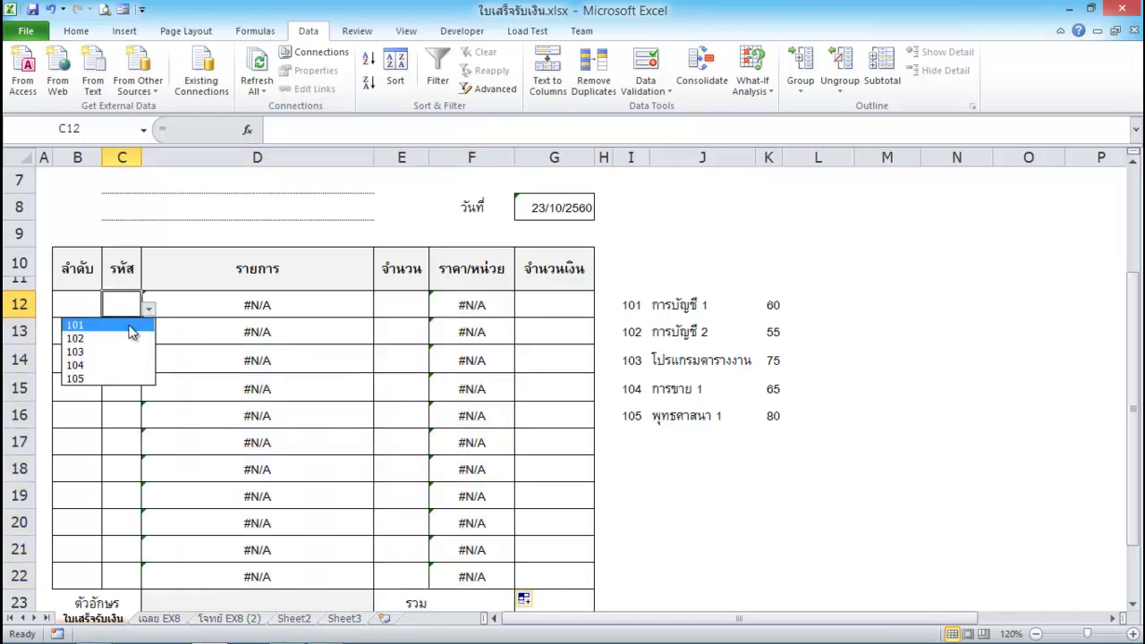
left_click(127, 326)
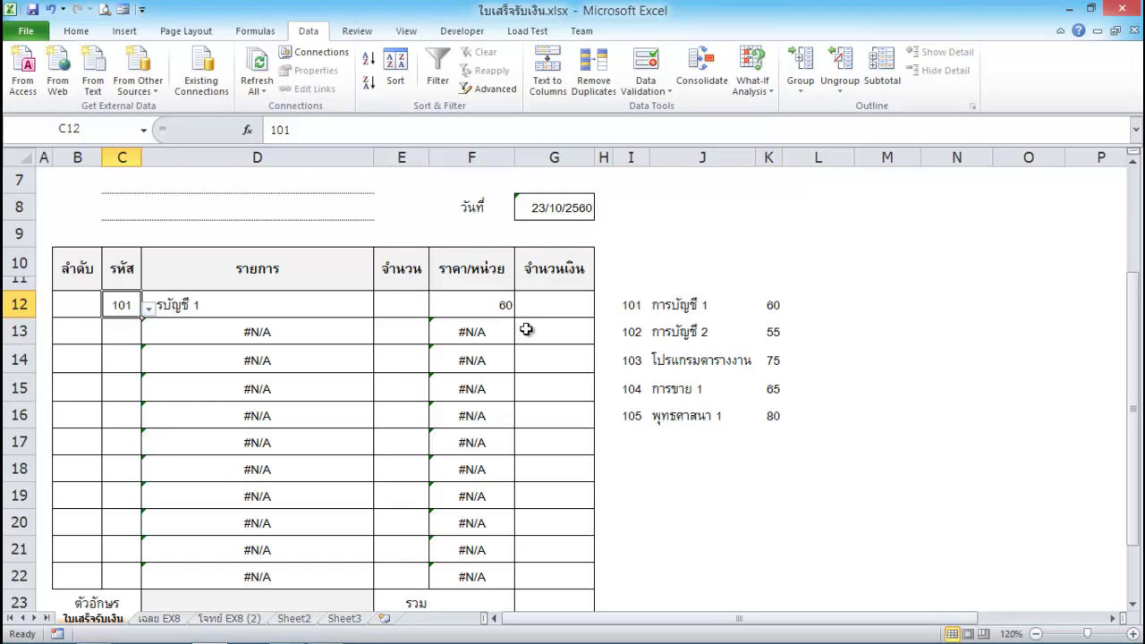
left_click(125, 327)
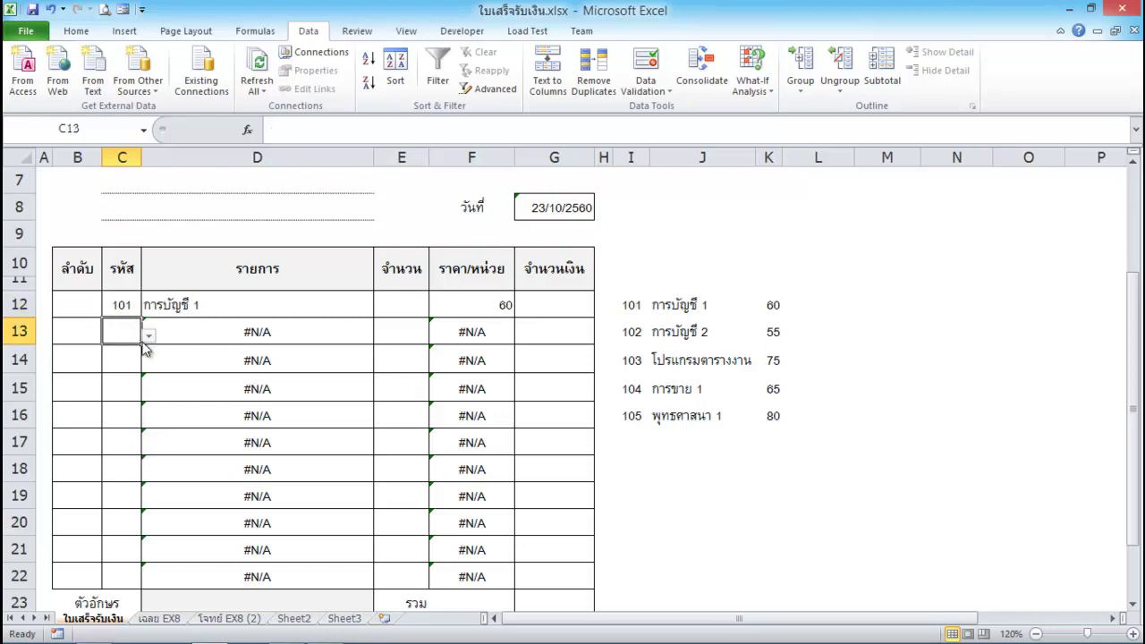
left_click(149, 337)
left_click(129, 379)
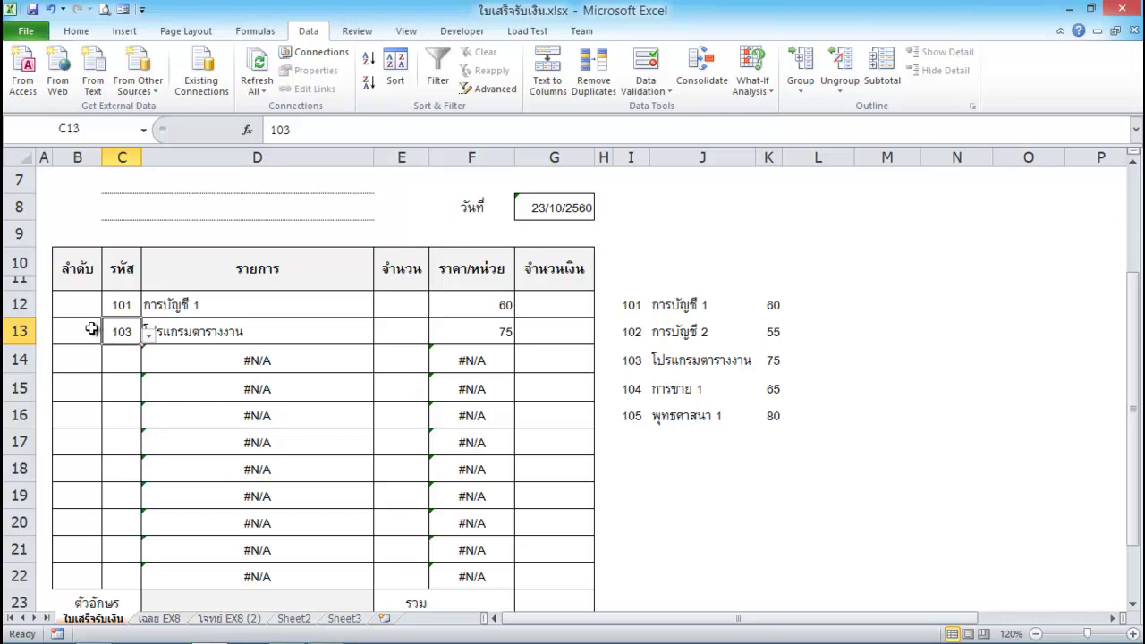
Clear the sequence formulas from B13 through B22.
left_click(91, 330)
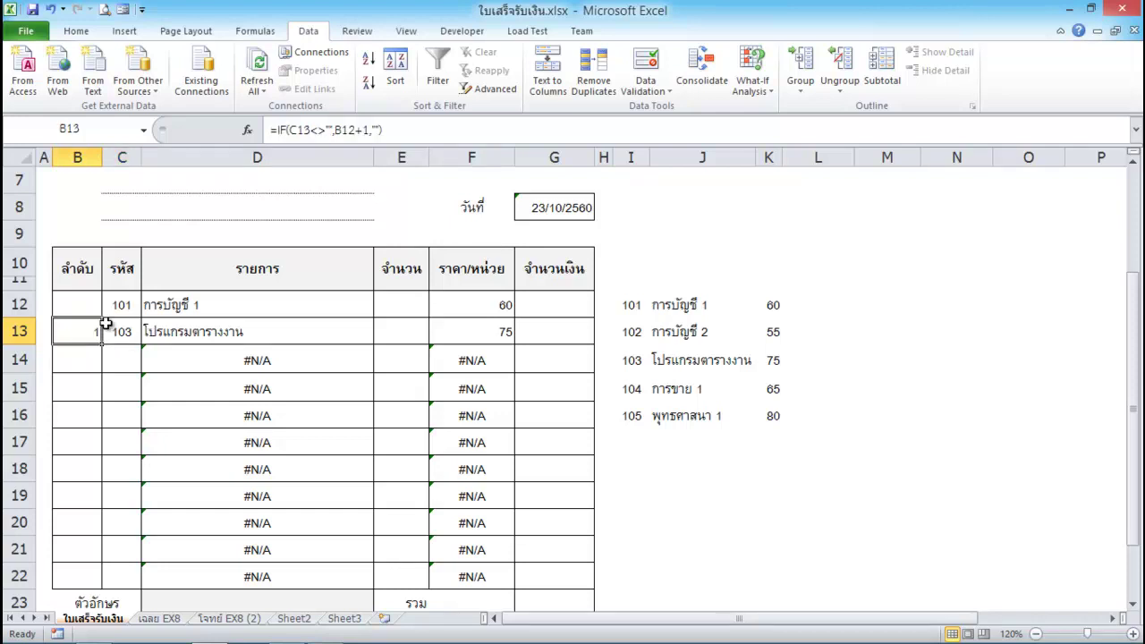
key("Delete")
left_click_drag(86, 334, 95, 572)
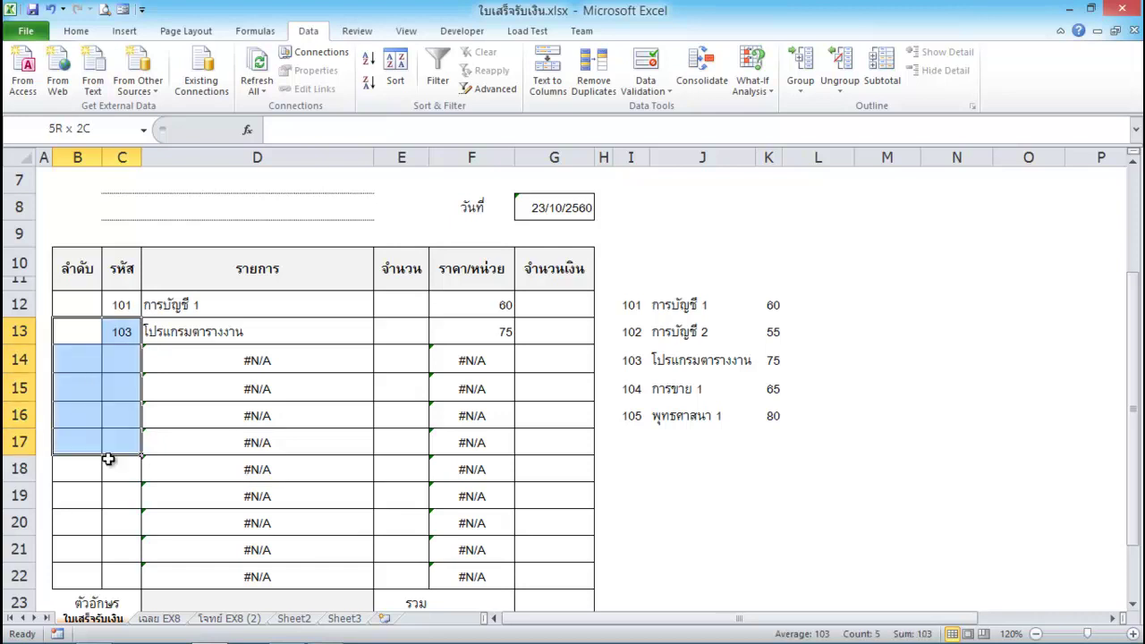
Pick codes 102, 103, 104 and 103 for rows 14–17.
left_click(115, 359)
left_click(149, 365)
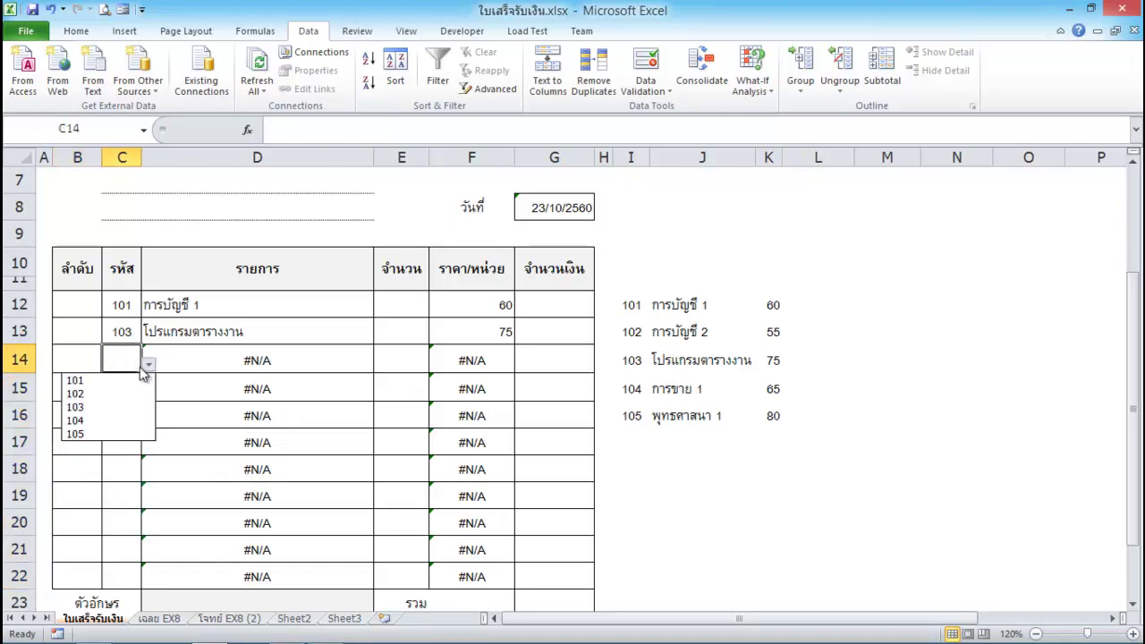
left_click(134, 395)
left_click(124, 383)
left_click(148, 394)
left_click(111, 435)
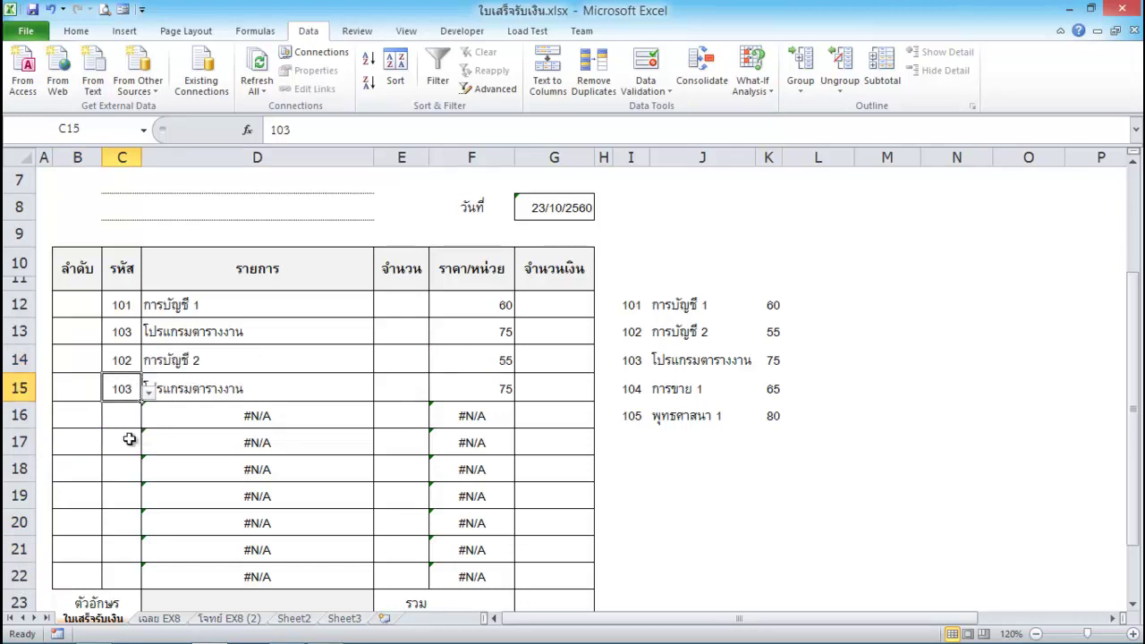
left_click(130, 421)
left_click(149, 418)
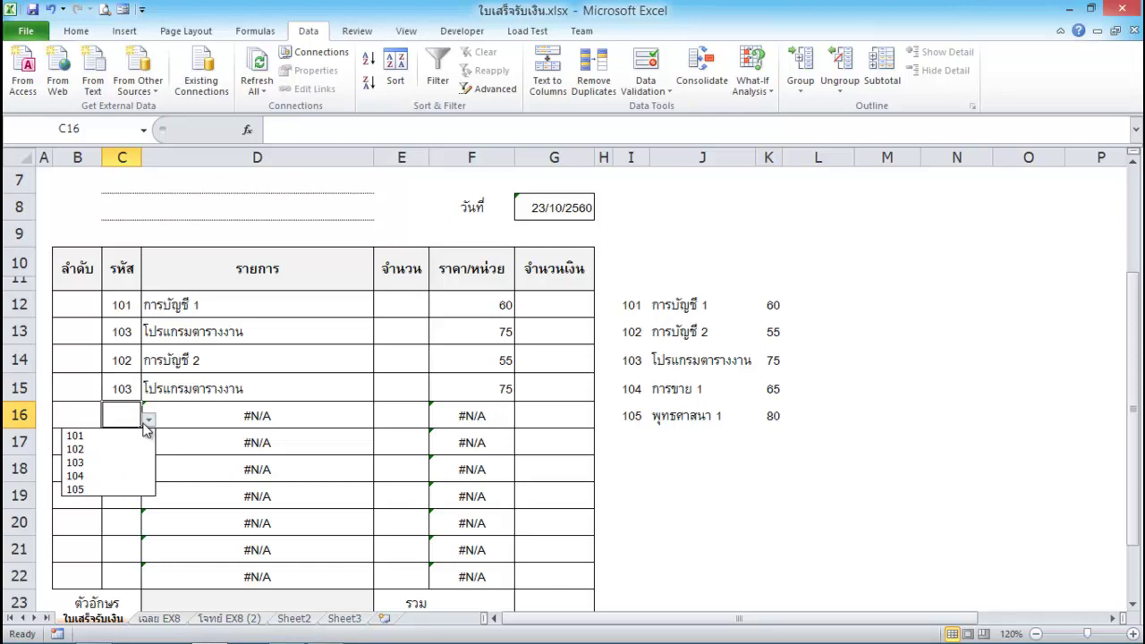
left_click(136, 475)
left_click(125, 449)
left_click(149, 446)
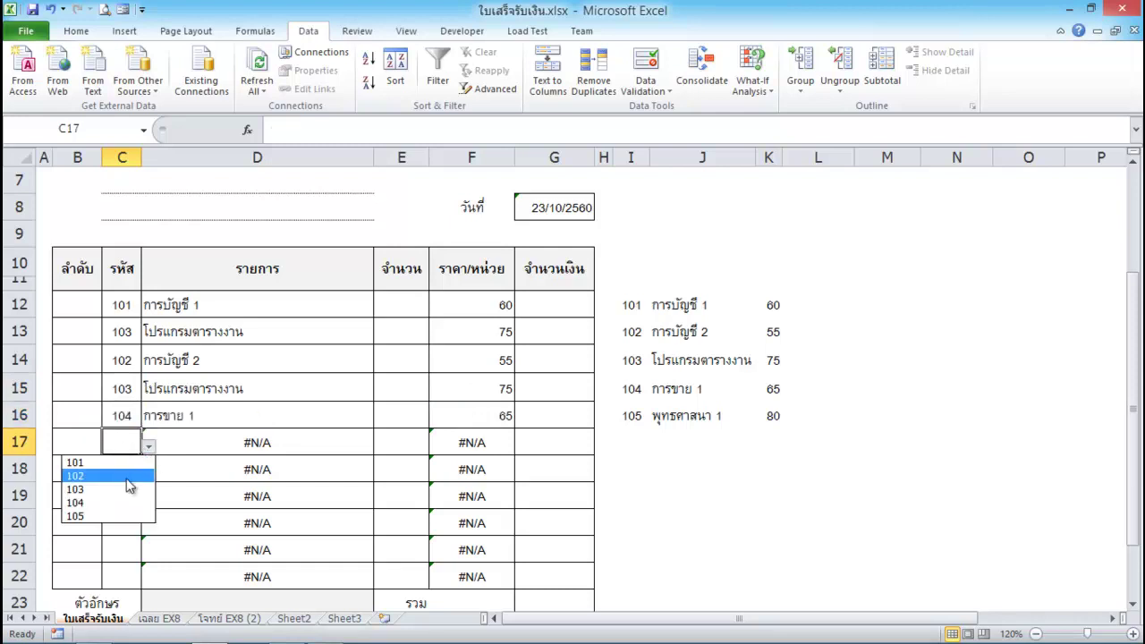
left_click(132, 485)
Pick codes 103, 102 and 105 for rows 18–20 and open row 21's code list.
left_click(117, 472)
left_click(149, 473)
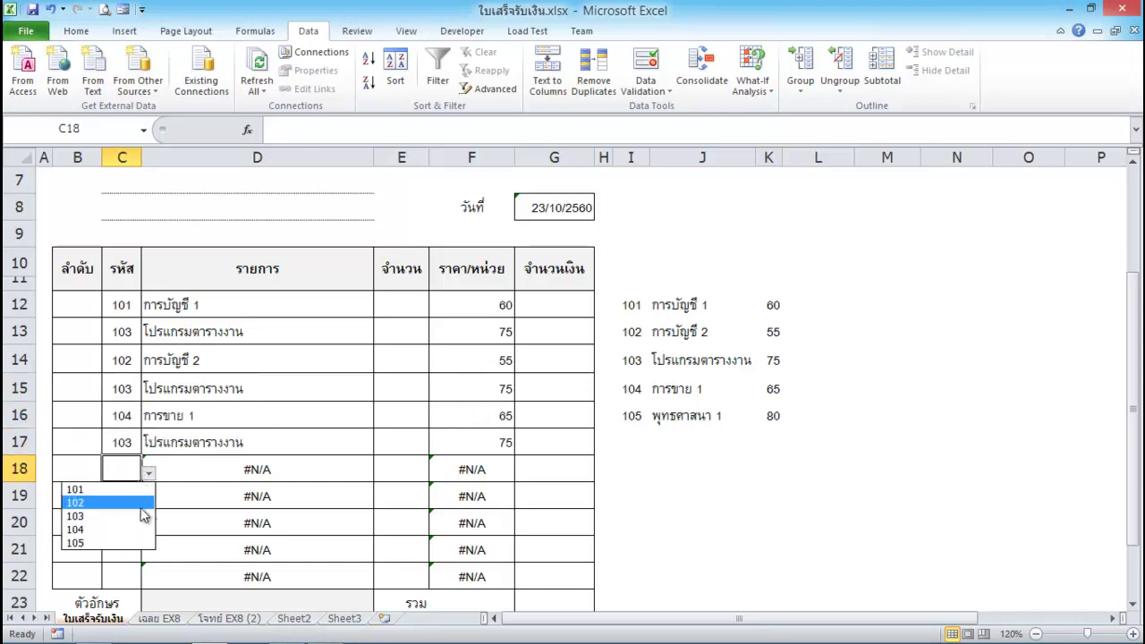
left_click(134, 512)
left_click(136, 498)
left_click(148, 499)
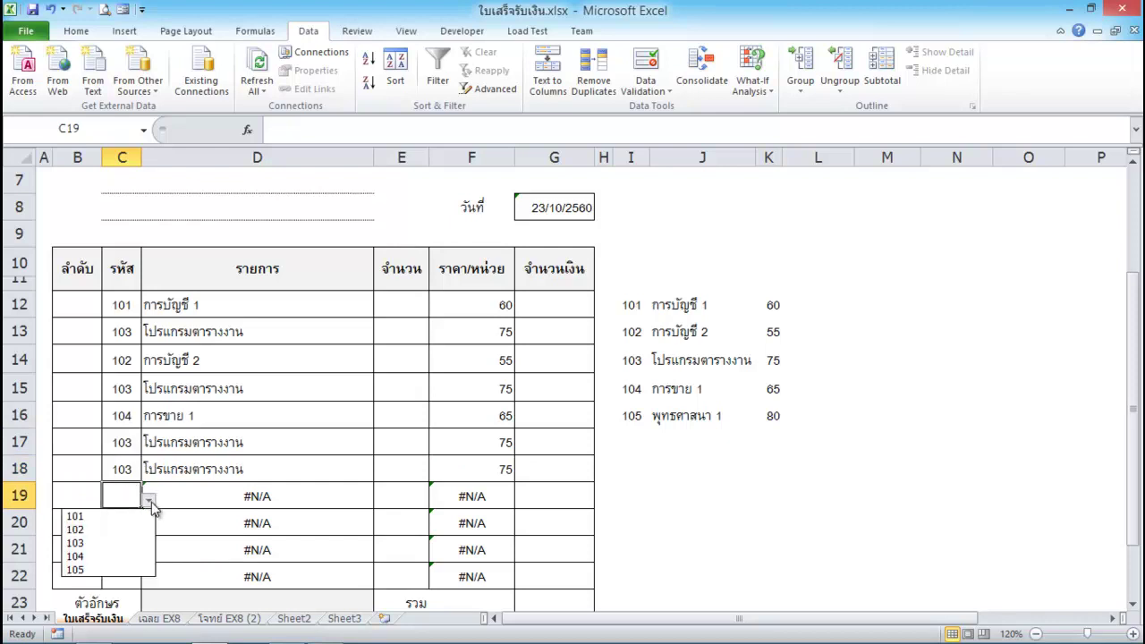
left_click(136, 529)
left_click(136, 528)
left_click(149, 527)
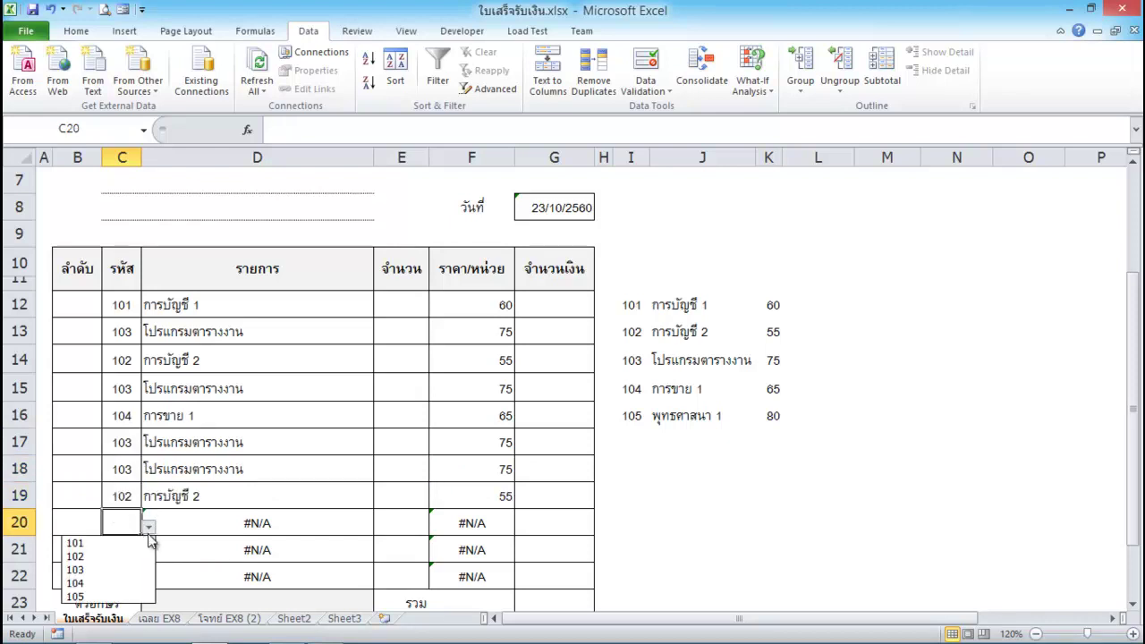
left_click(143, 597)
left_click(133, 551)
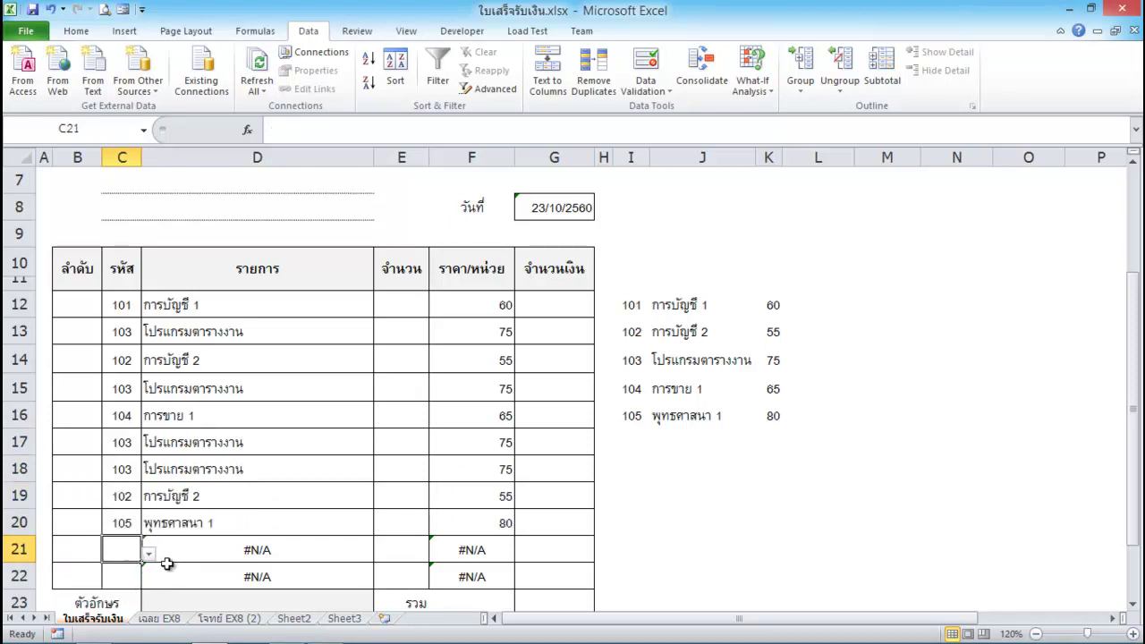
left_click(148, 554)
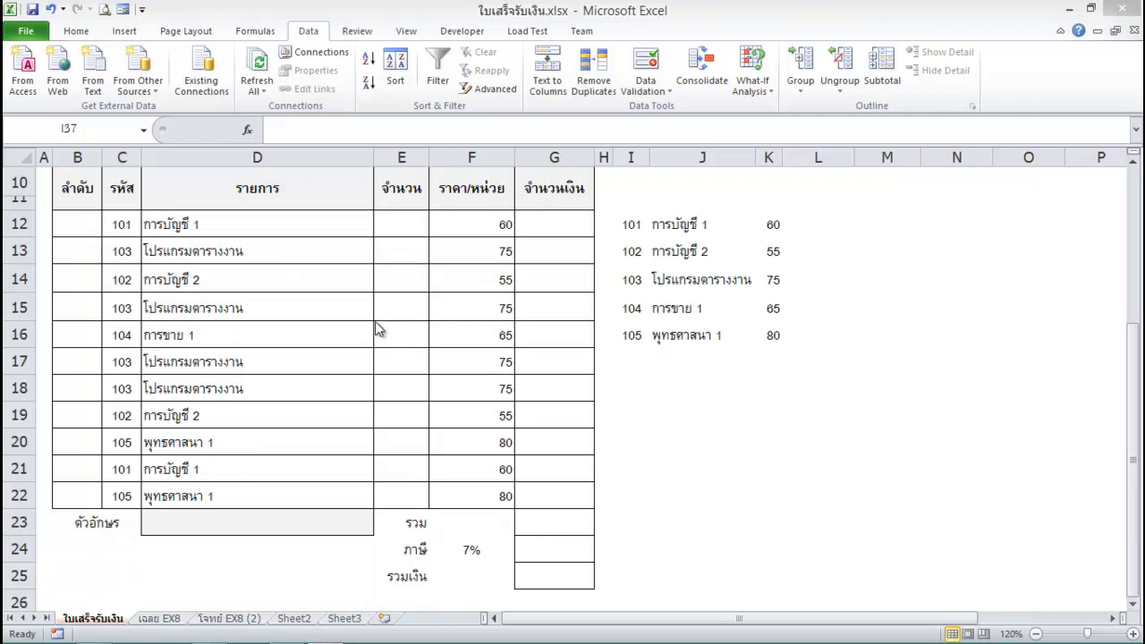
Enter quantities 25, 30, 15, 20 and 12 in E12:E16.
left_click(407, 224)
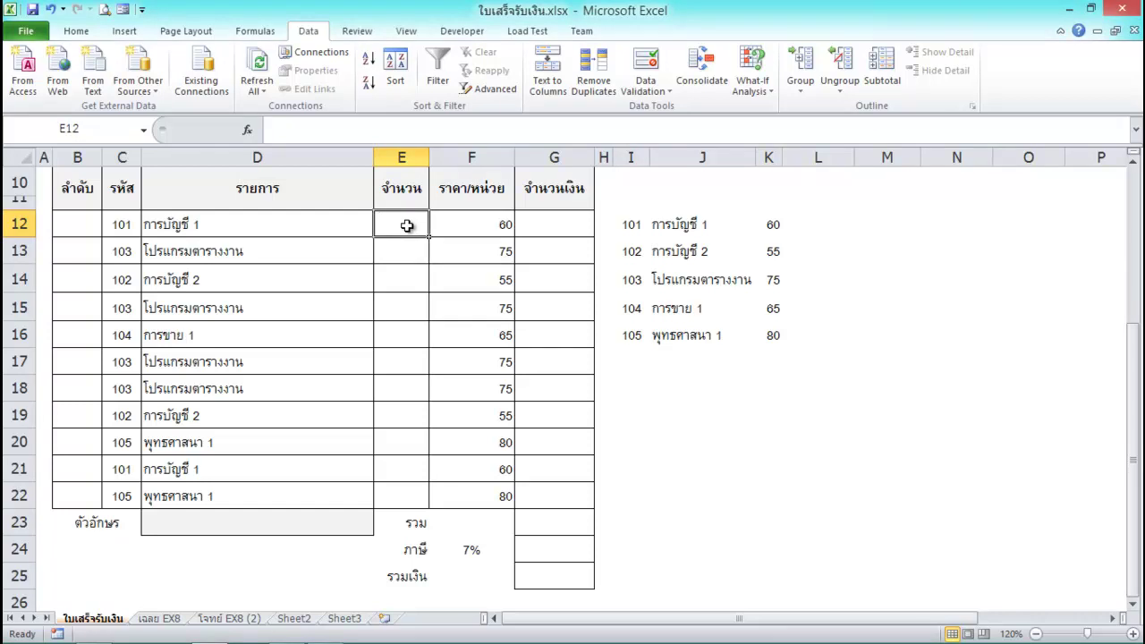
type("25")
key("Return")
type("30")
key("Return")
type("15")
key("Return")
type("20")
key("Return")
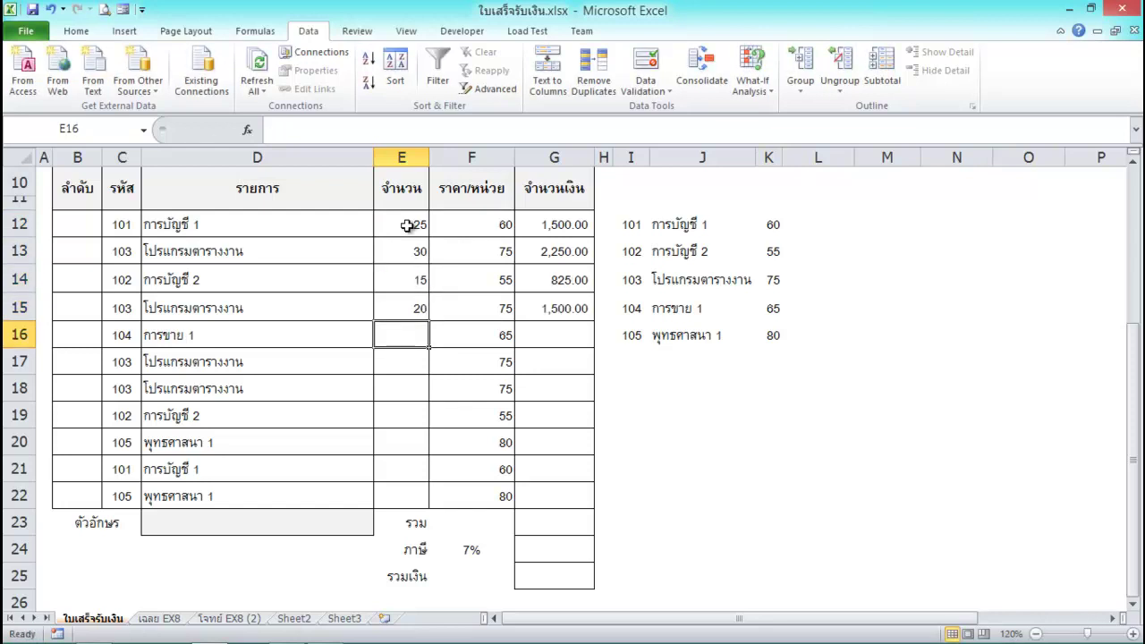
type("12")
key("Return")
Enter quantities 14, 25, 20, 35, 30 and 35 in E17:E22.
type("1")
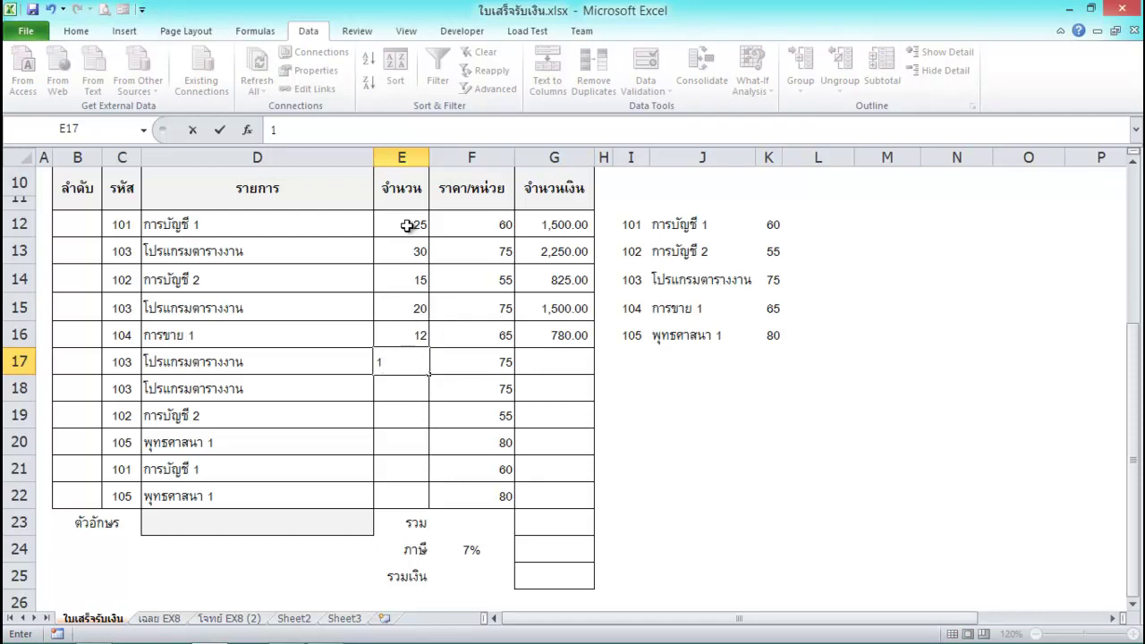
type("4")
key("Return")
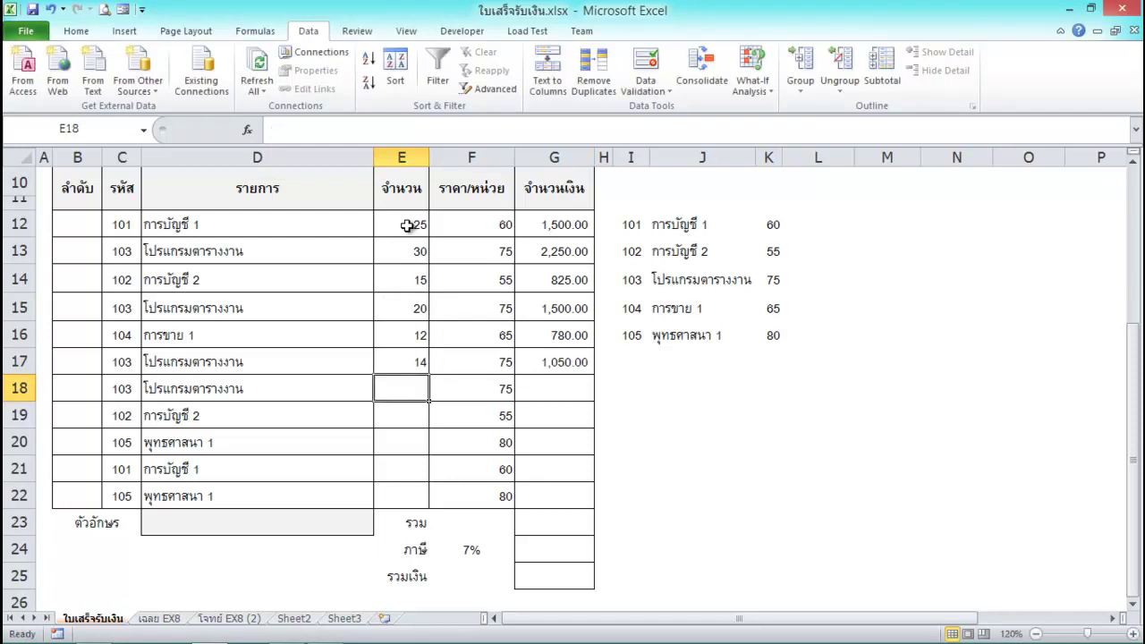
type("25")
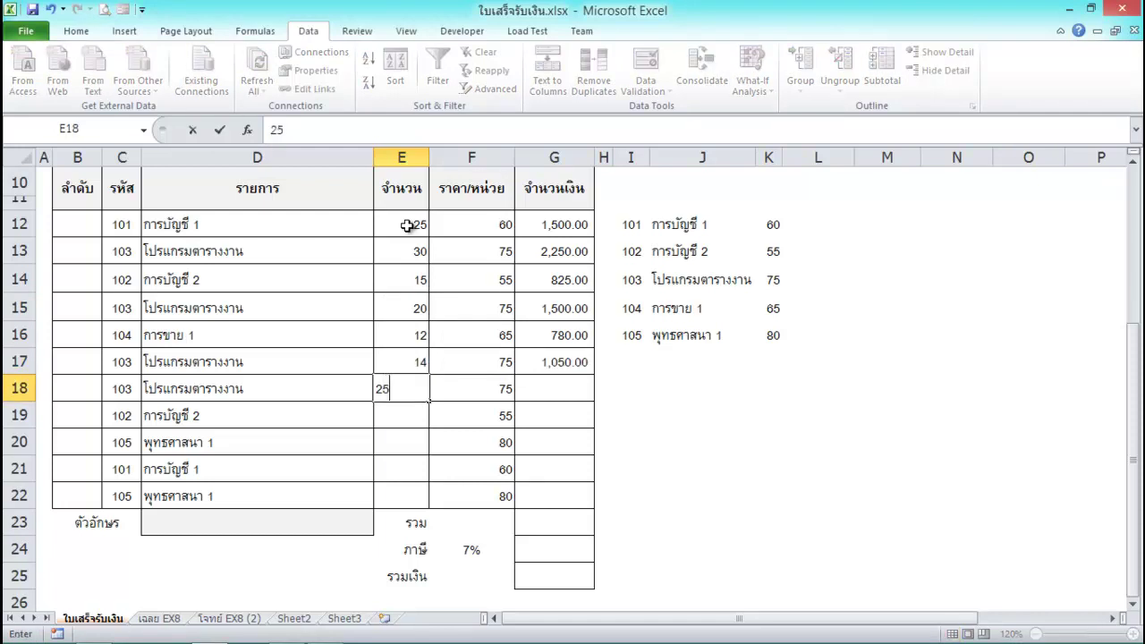
key("Return")
type("20")
key("Return")
type("35")
key("Return")
type("3")
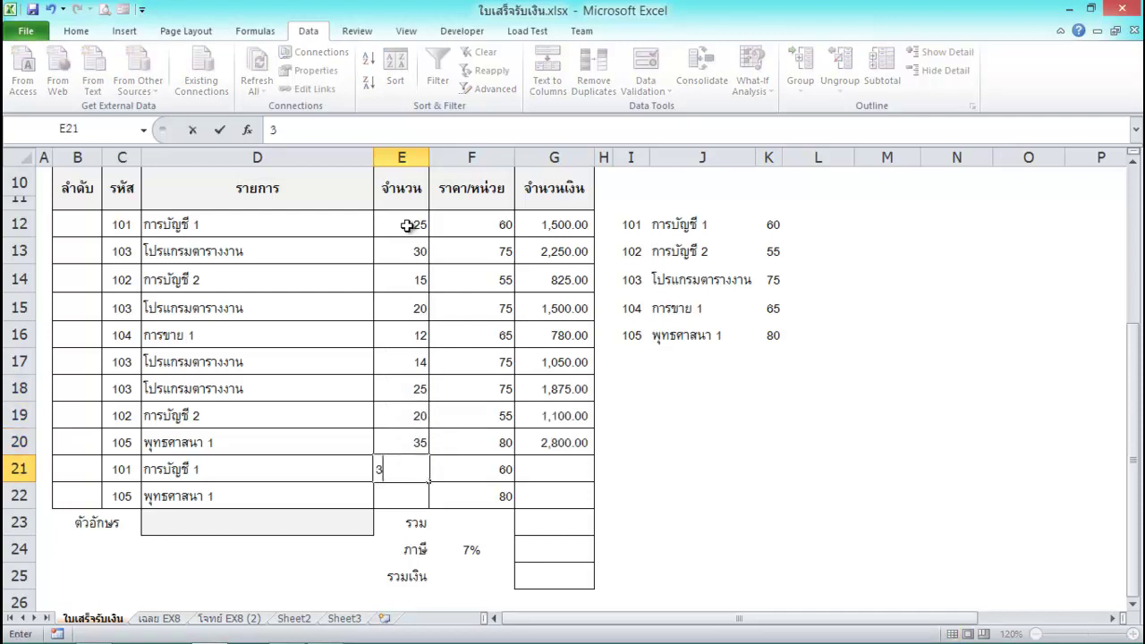
type("0")
key("Return")
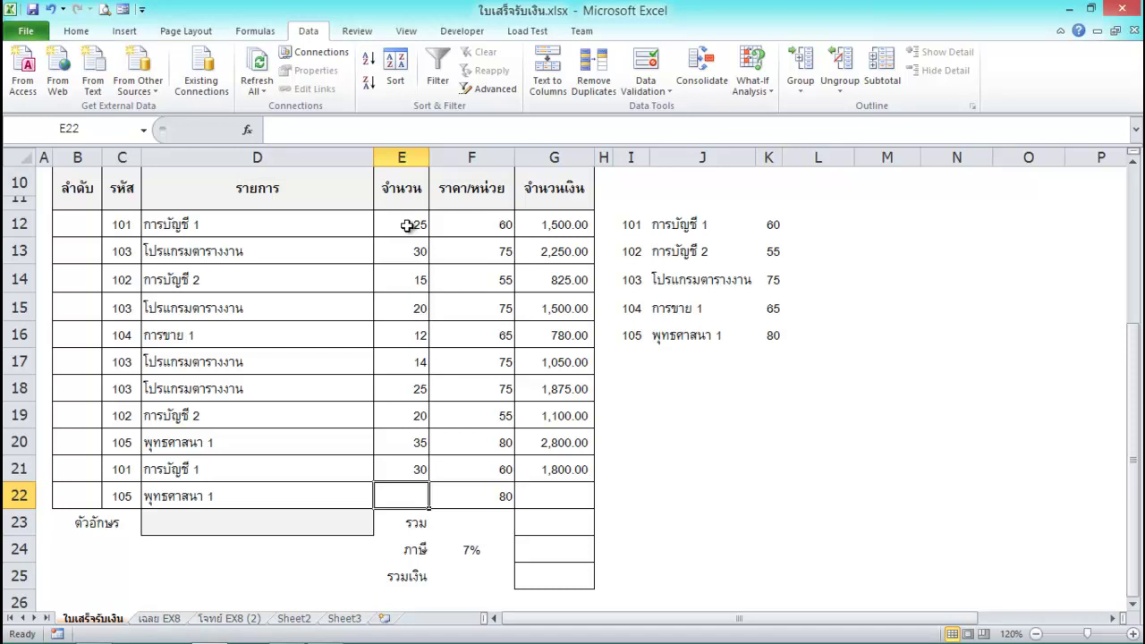
type("35")
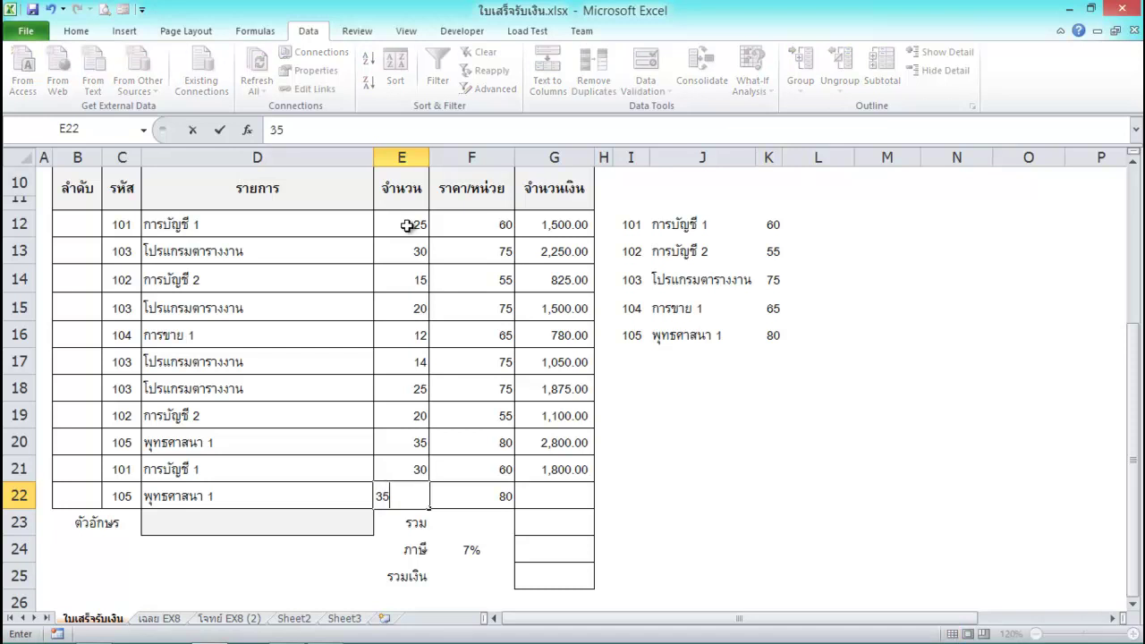
key("Return")
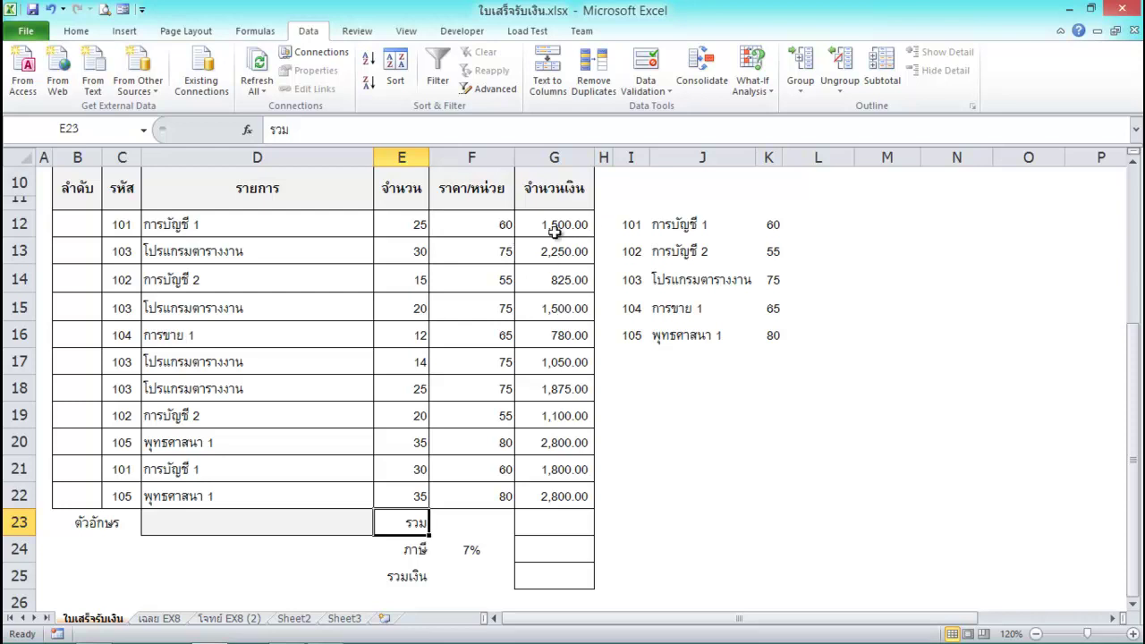
Enter =SUM(G12:G22) in G23 to total the line amounts as 18,280.00.
left_click(575, 519)
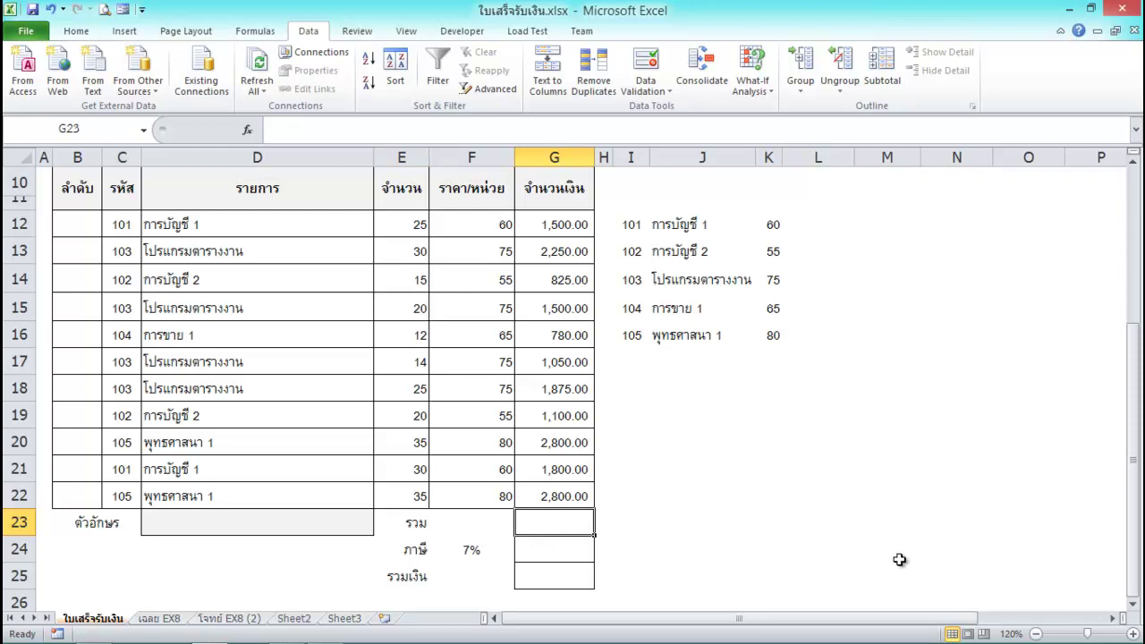
type("=")
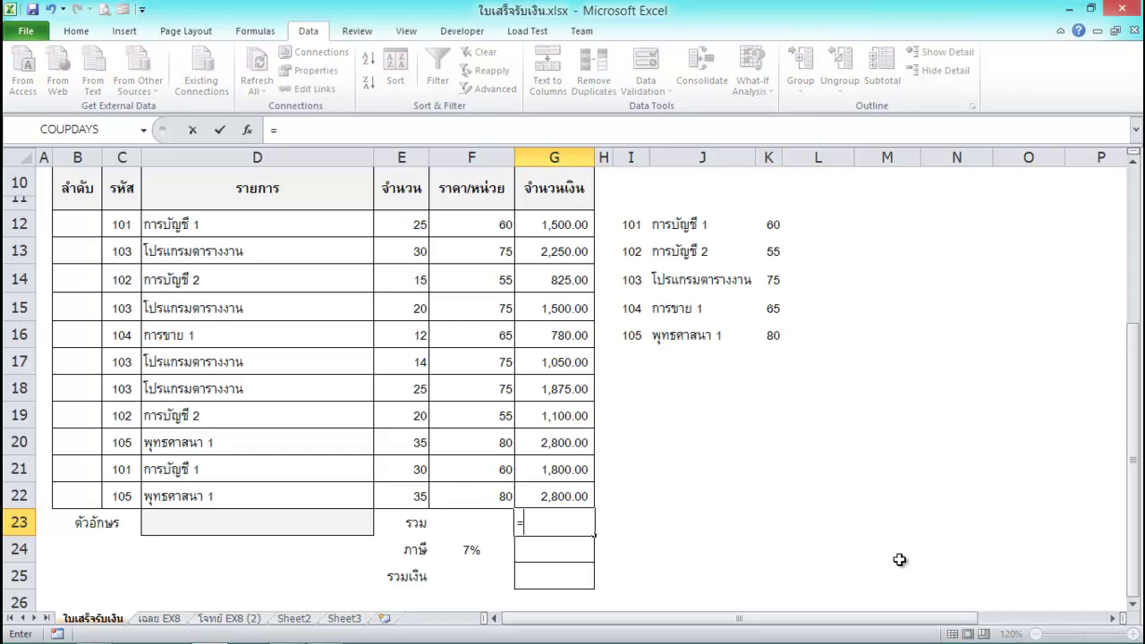
type("sum")
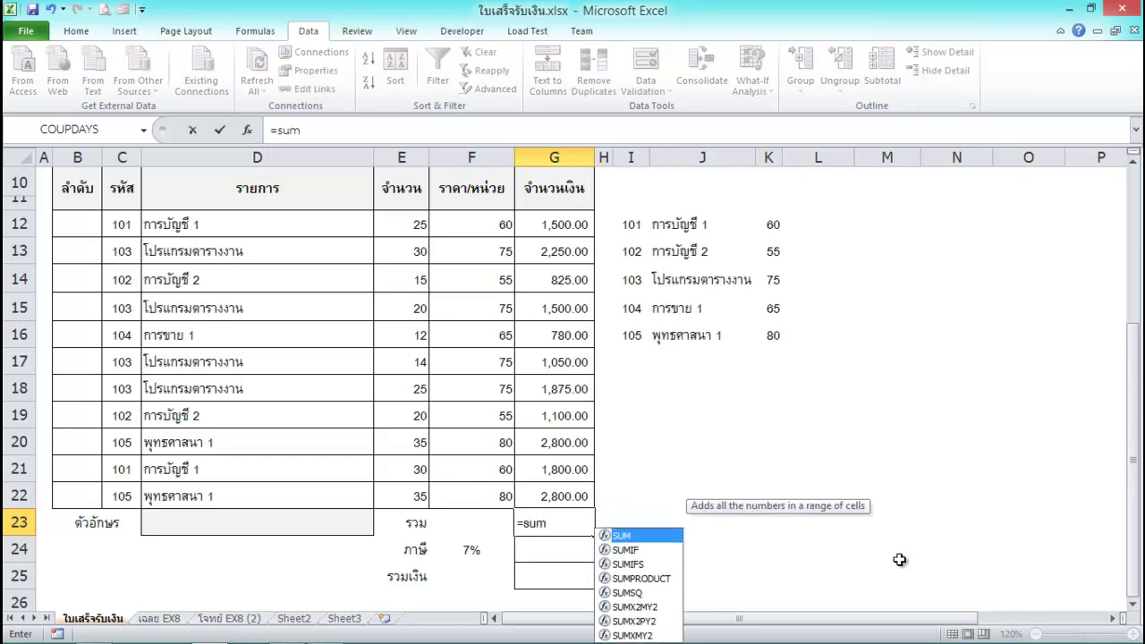
type("(")
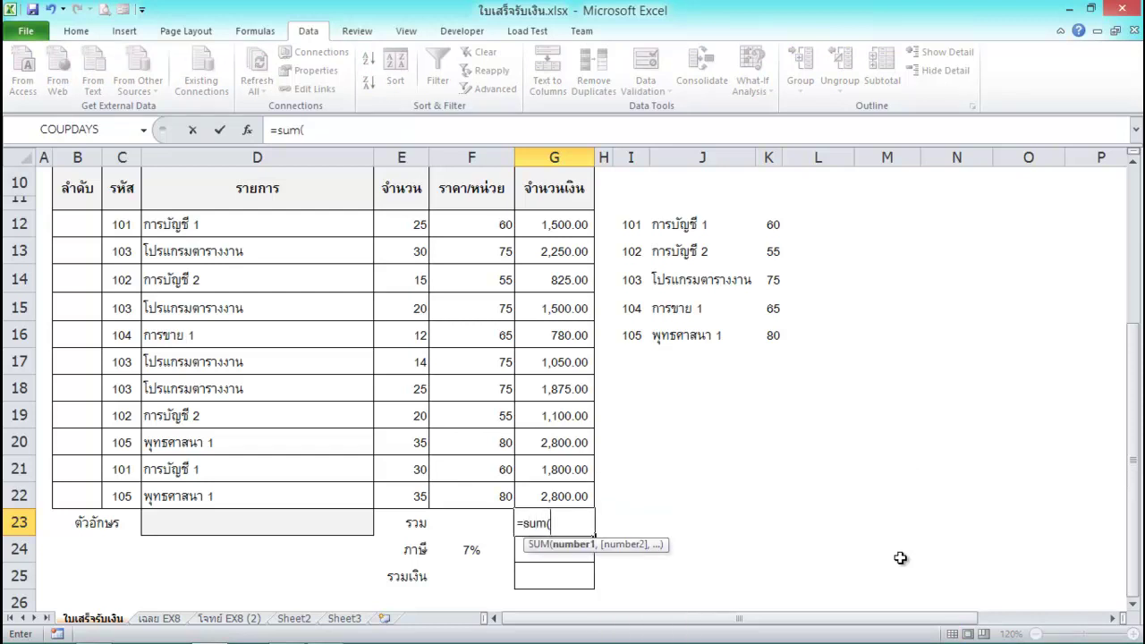
left_click_drag(544, 223, 554, 495)
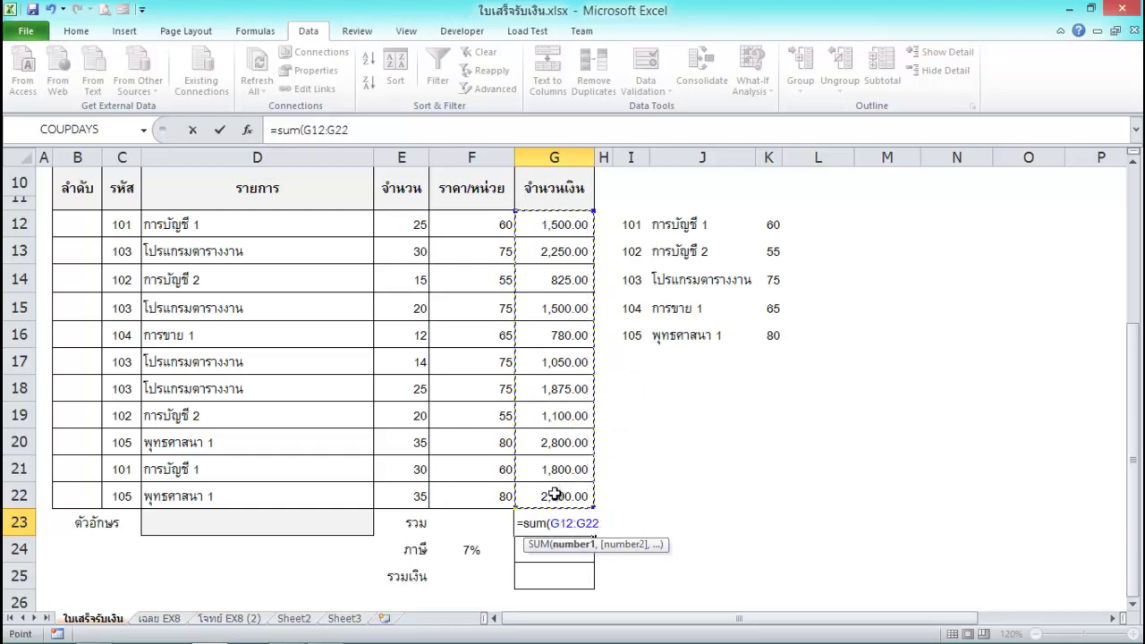
type(")")
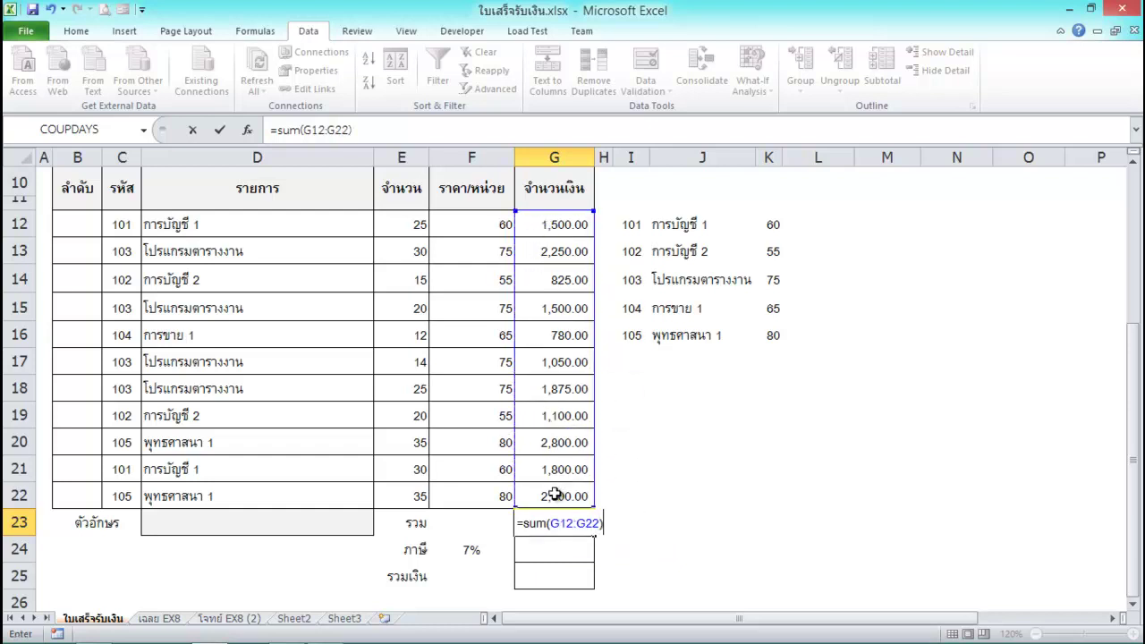
key("Return")
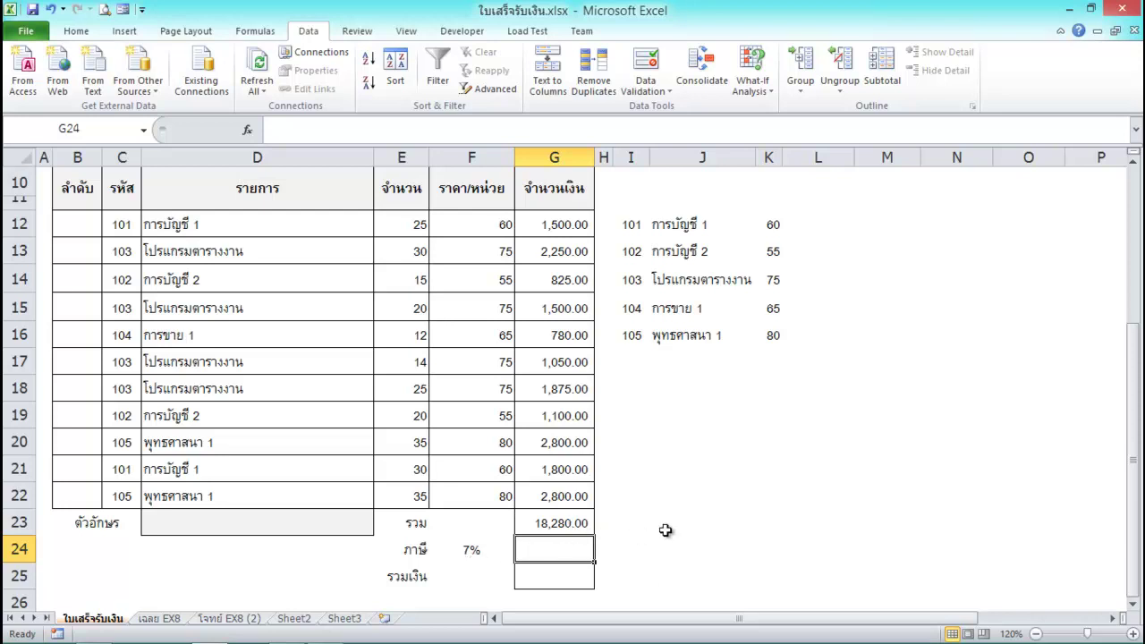
Enter =G23*F24 in G24 to get the 7% VAT of 1,279.60.
type("=")
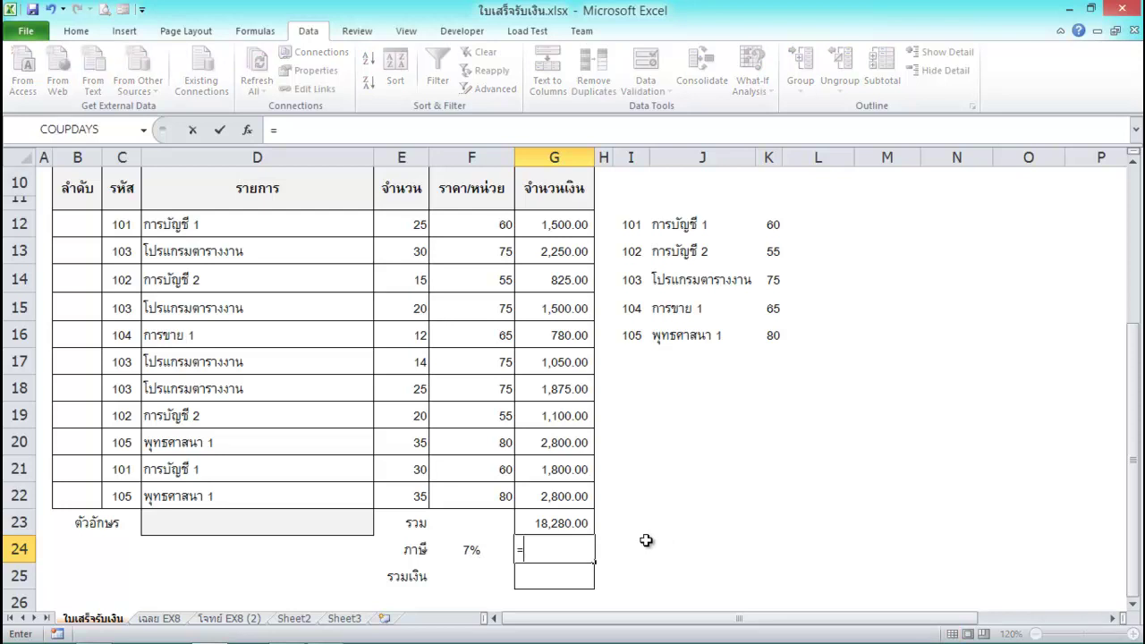
left_click(564, 528)
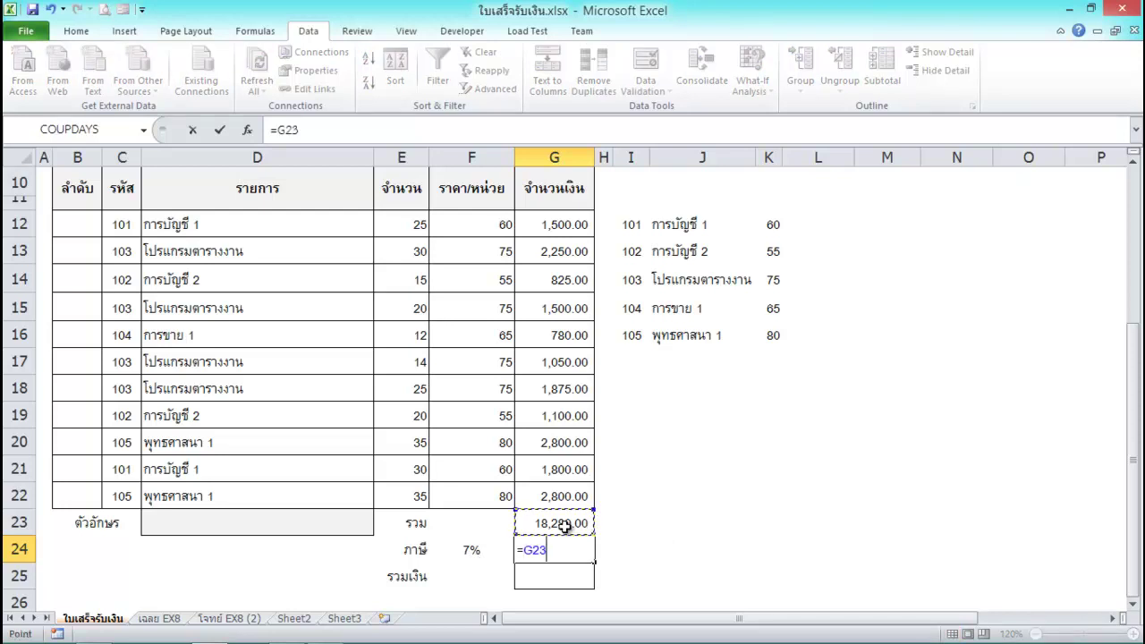
type("*")
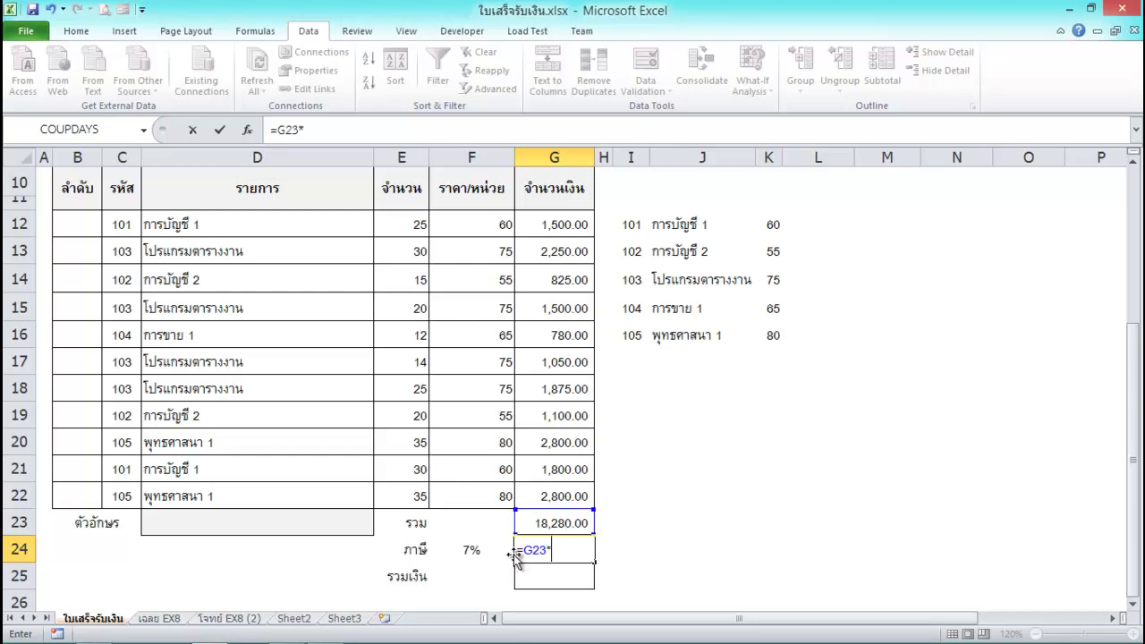
left_click(479, 551)
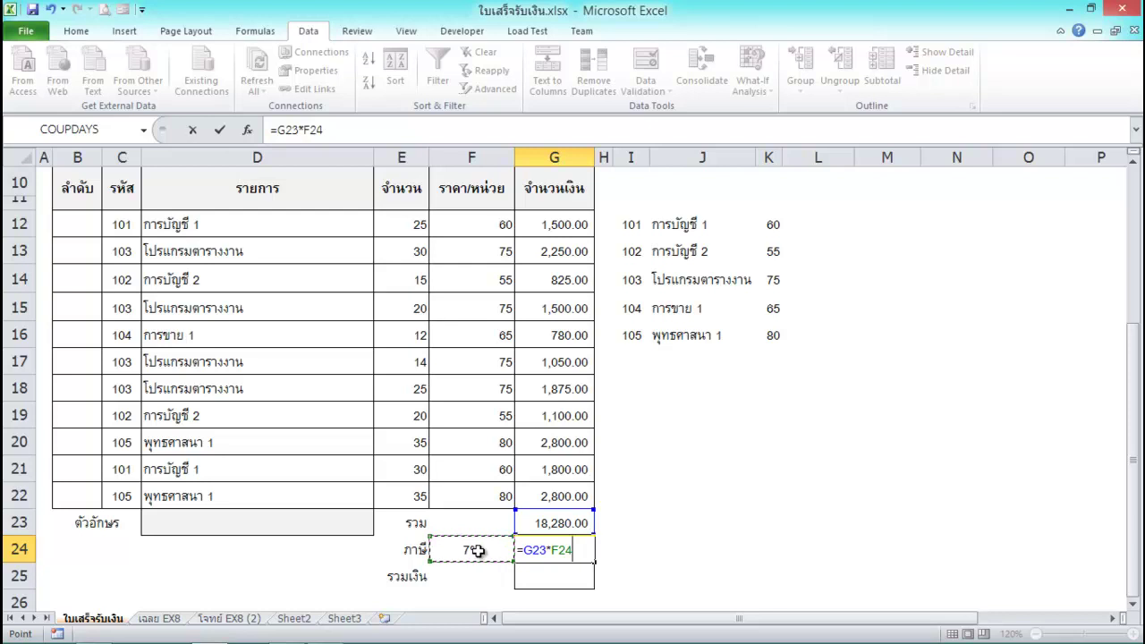
key("Return")
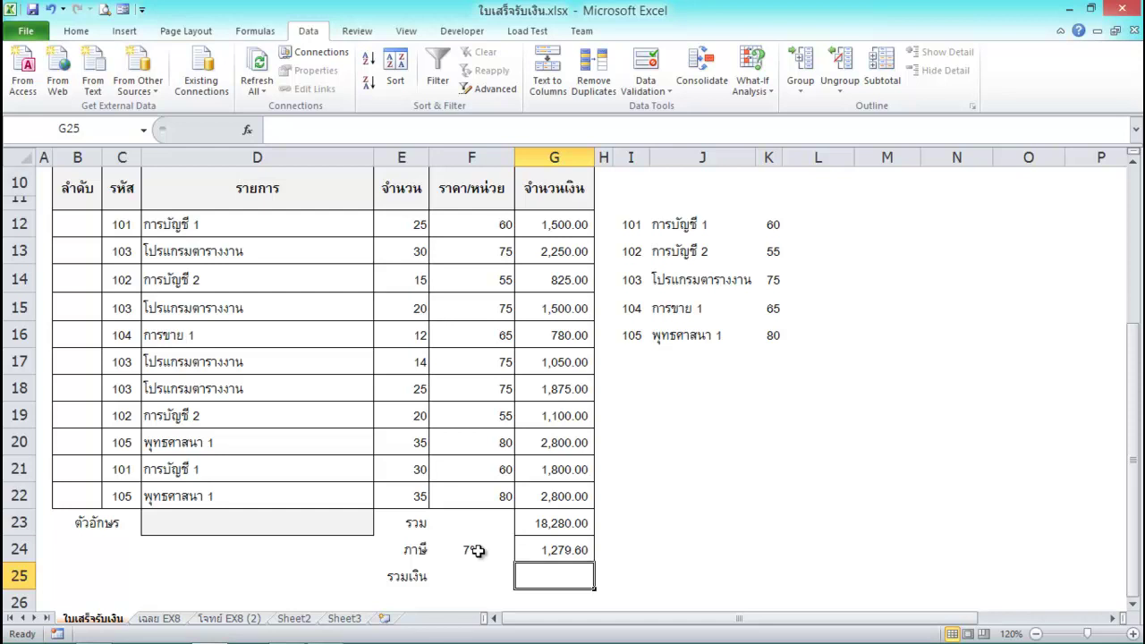
Enter =G23+G24 in G25 for the grand total of 19,559.60.
type("=")
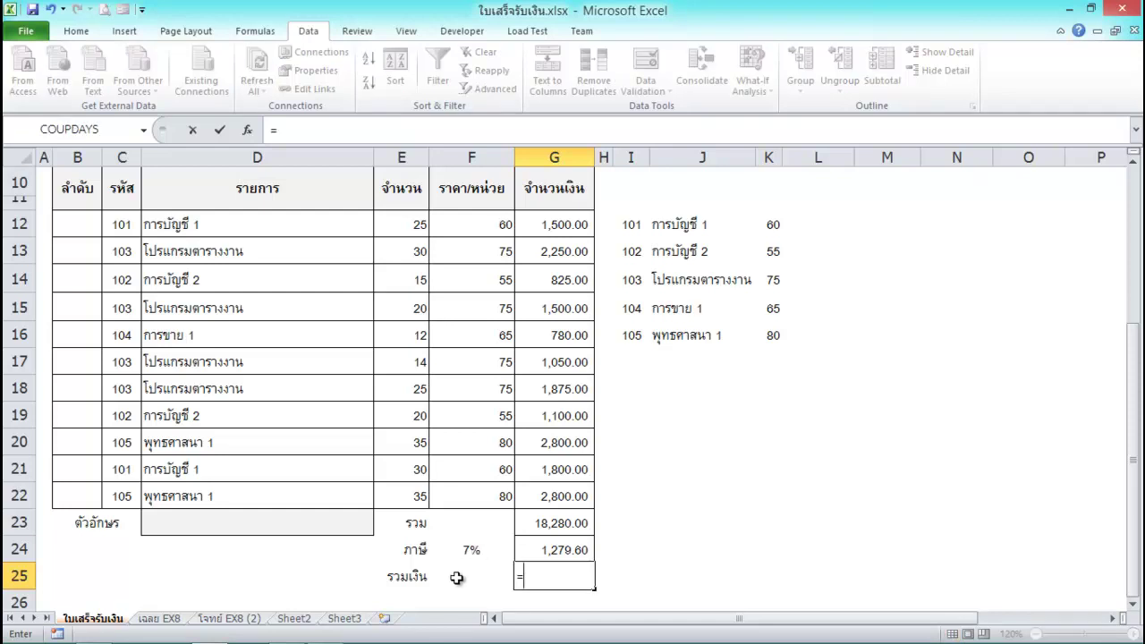
left_click(556, 524)
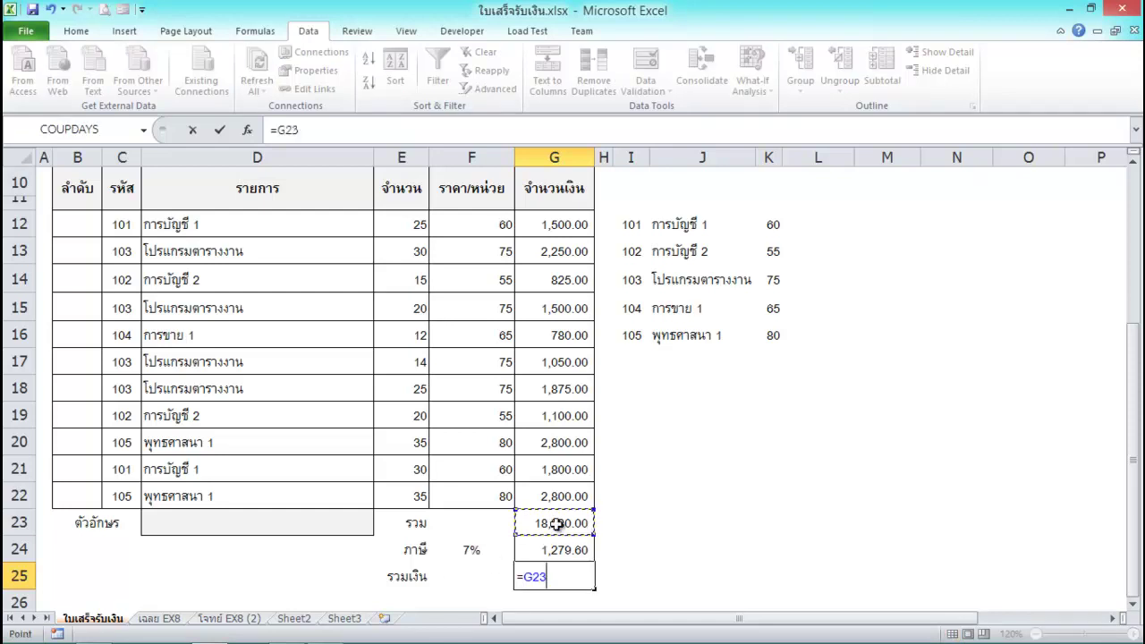
type("+")
left_click(560, 550)
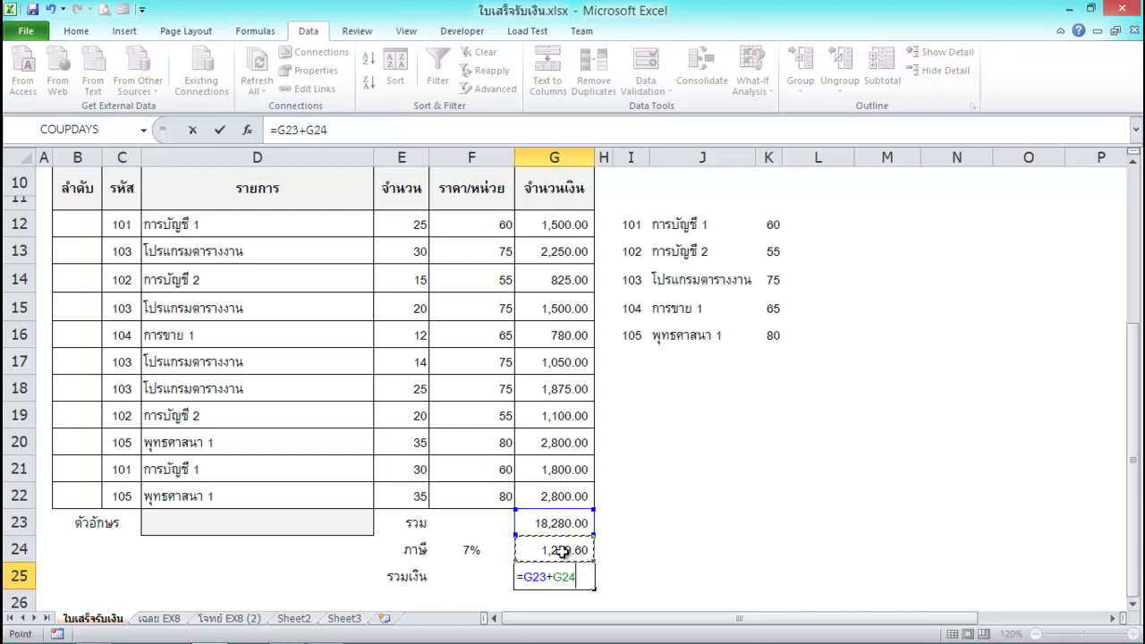
key("Return")
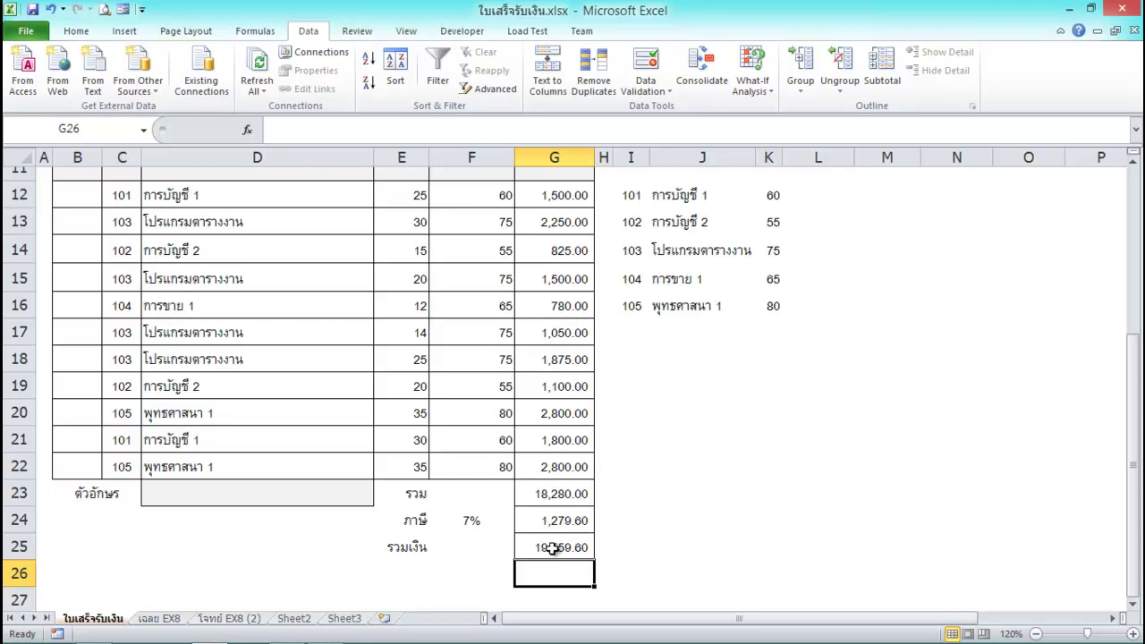
Enter =BAHTTEXT(G25) in D23 to spell the grand total in Thai words.
left_click(298, 487)
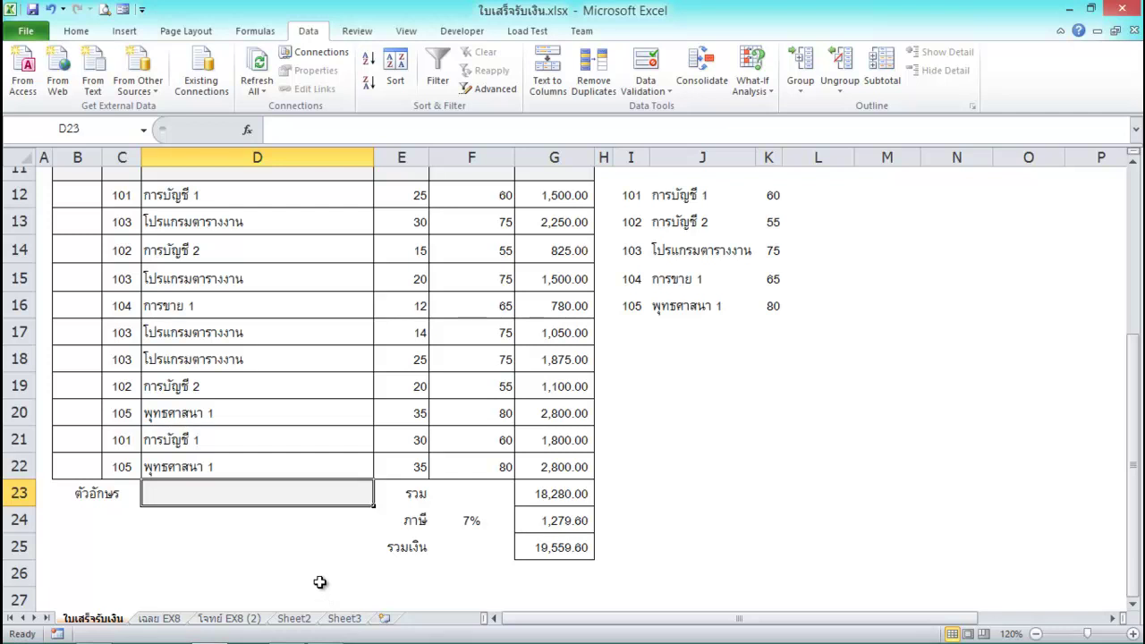
type("=")
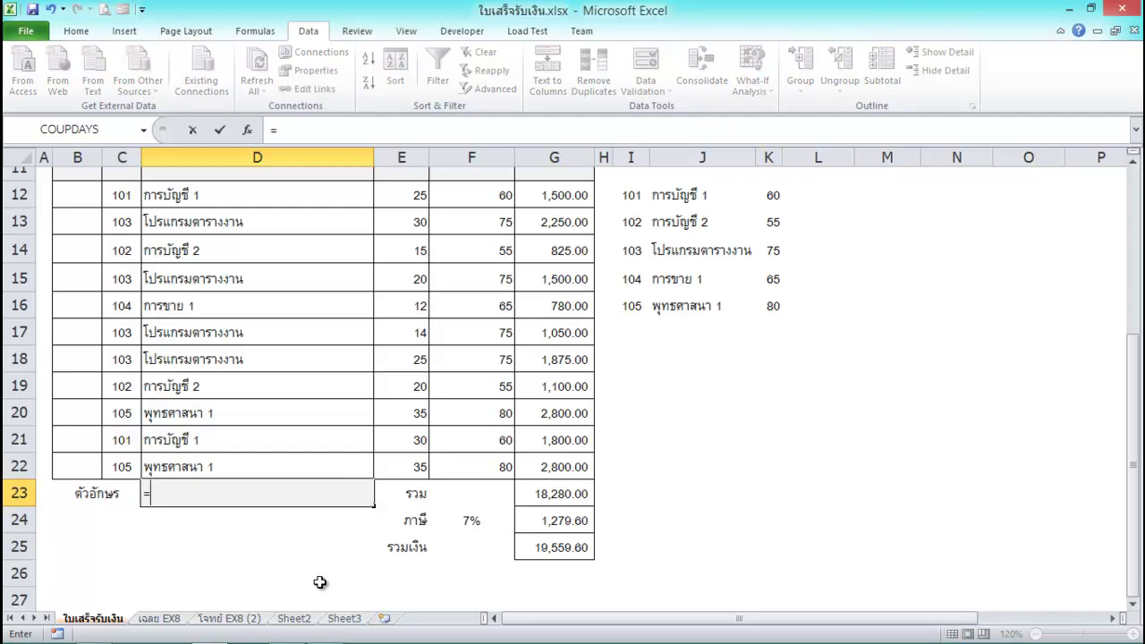
type("ba")
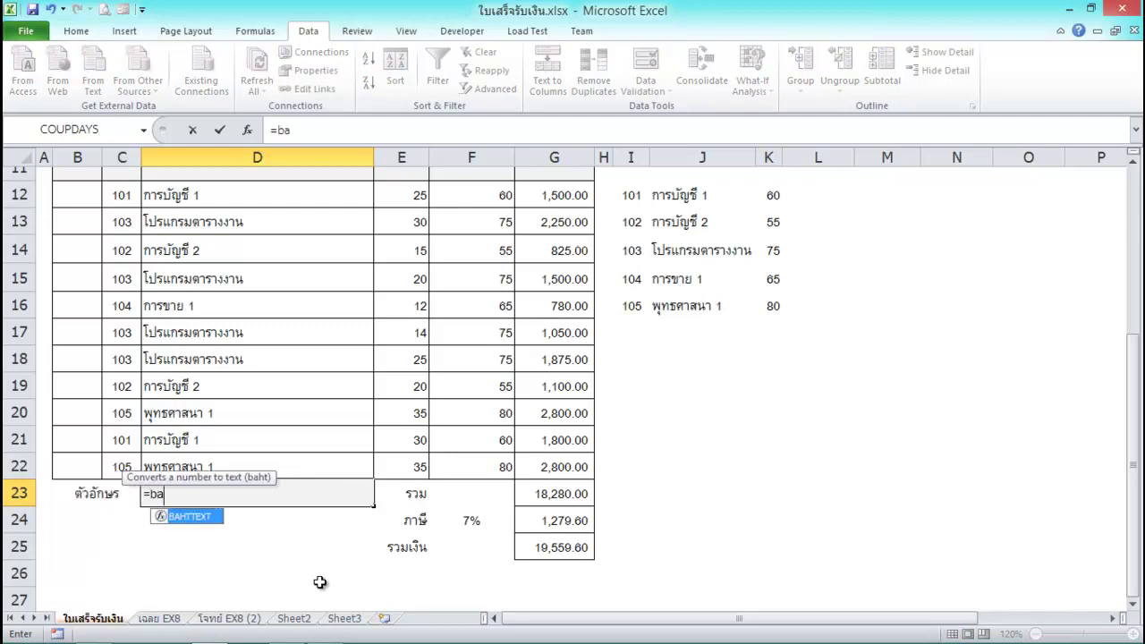
type("httext")
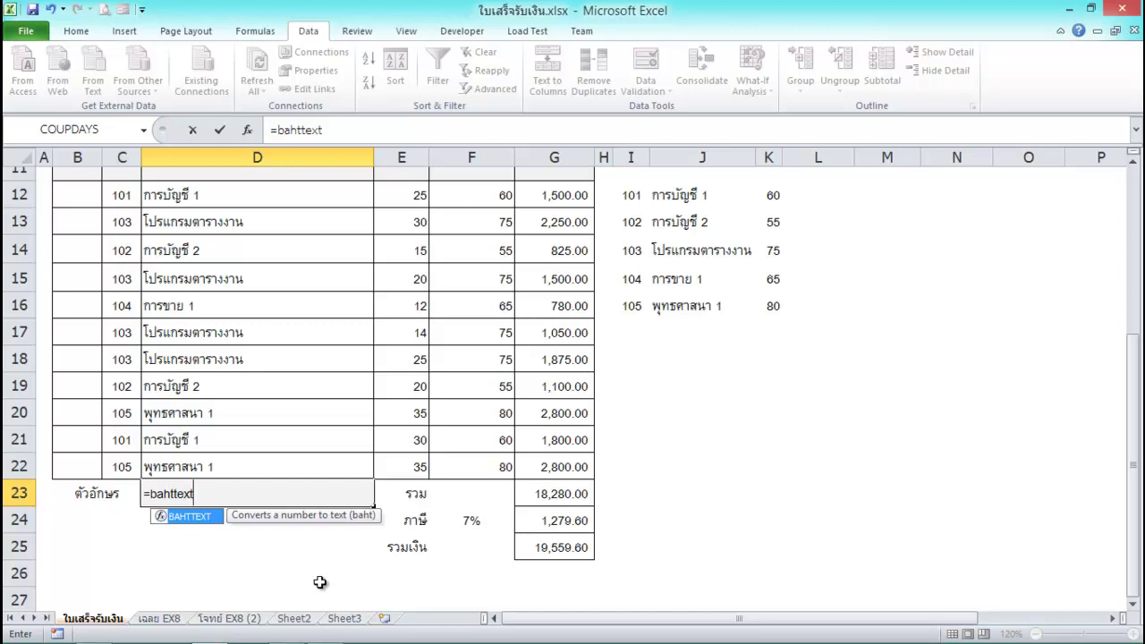
type("(")
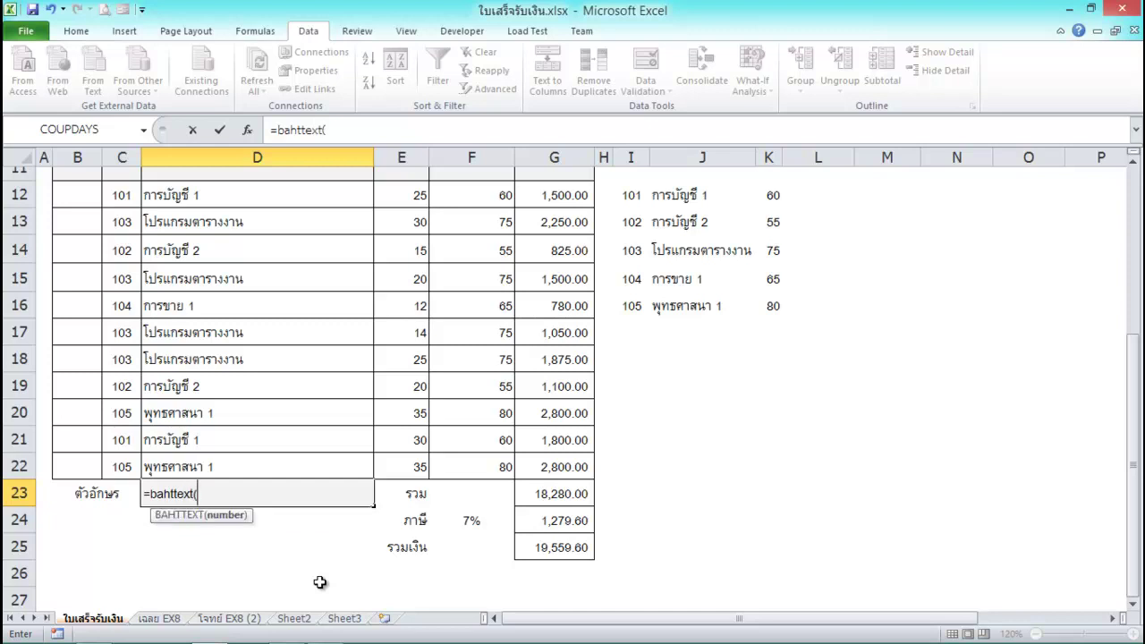
left_click(550, 547)
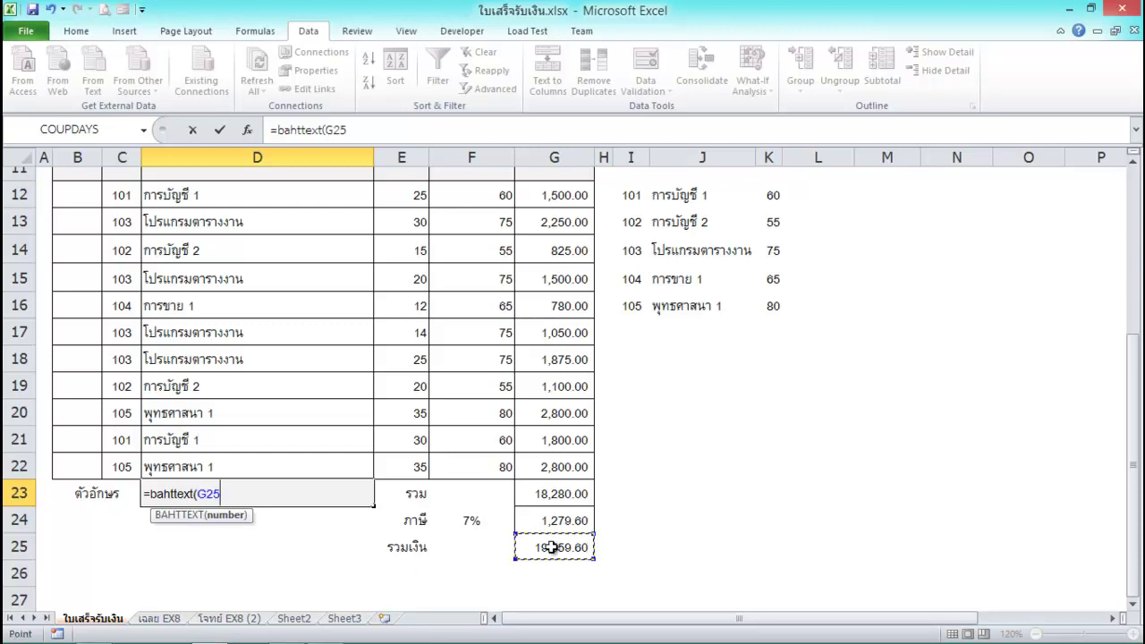
type(")")
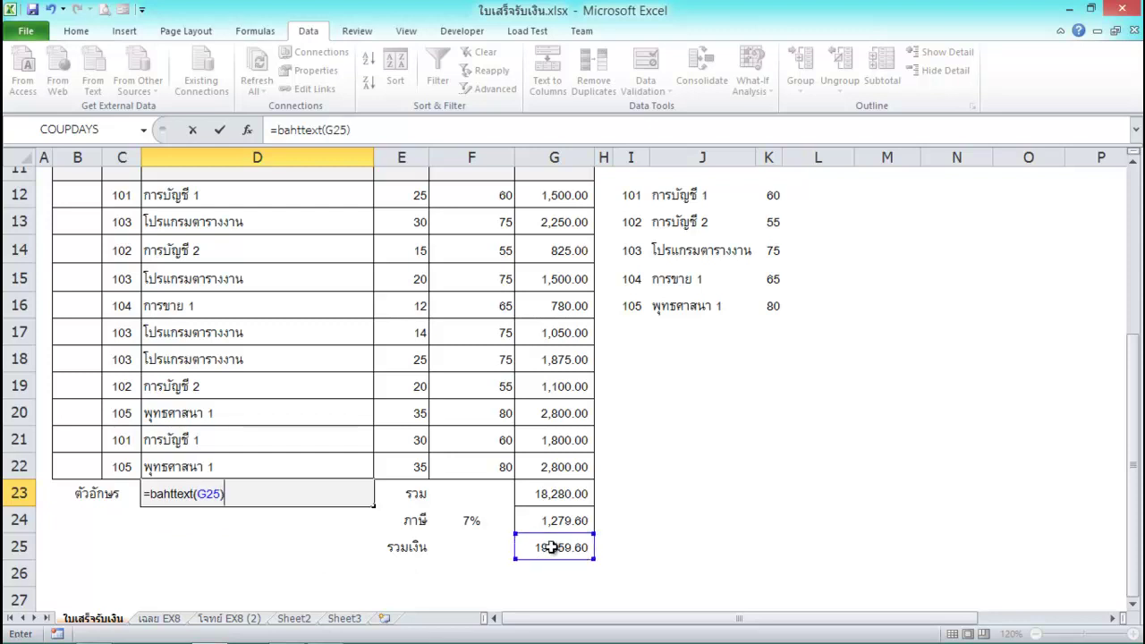
key("Return")
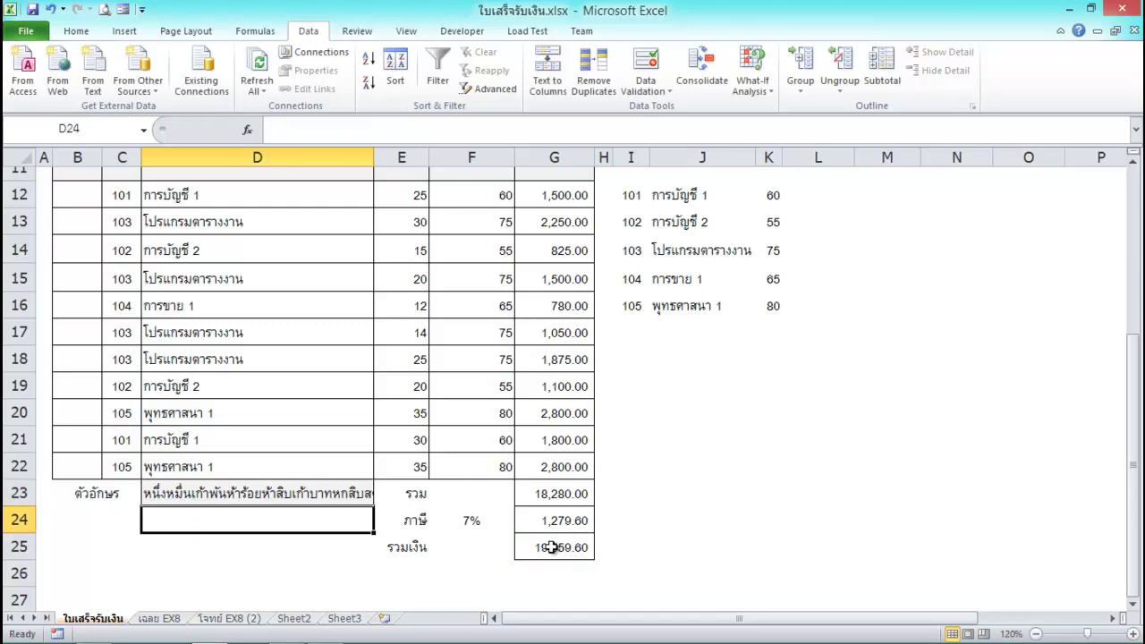
Reduce D23's font size to 11 so the baht words fit in the cell.
left_click(284, 494)
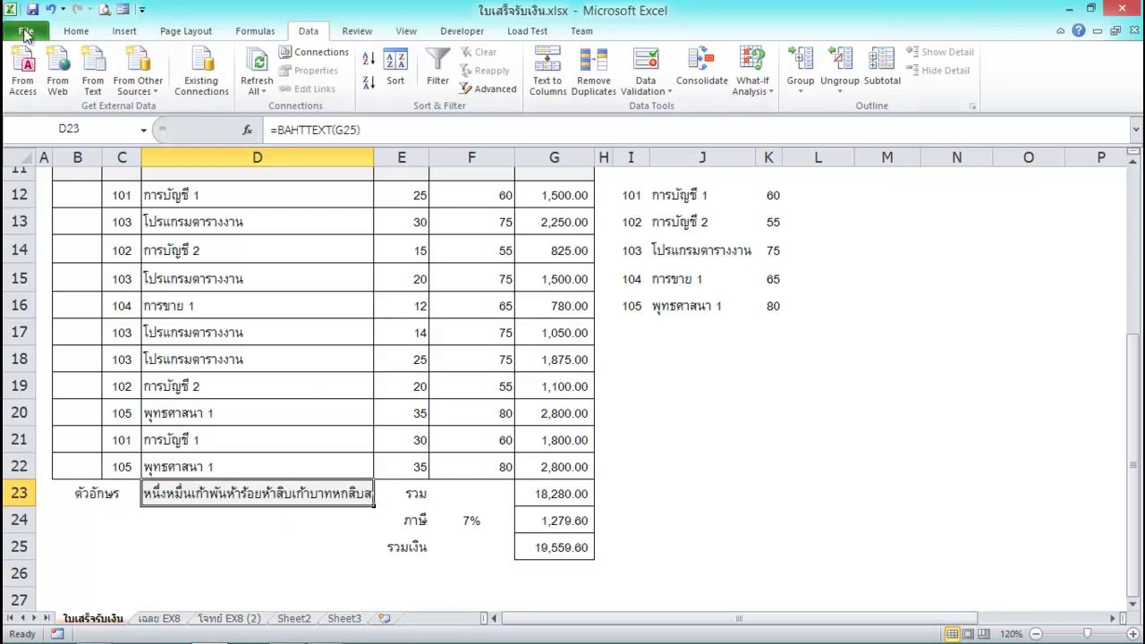
left_click(73, 32)
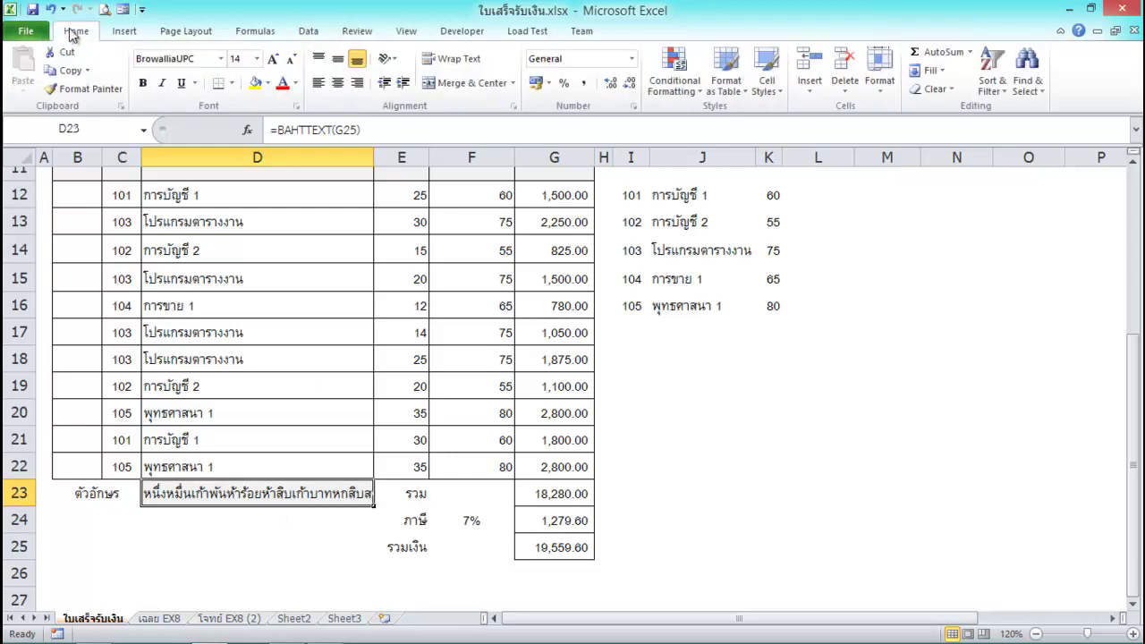
left_click(293, 60)
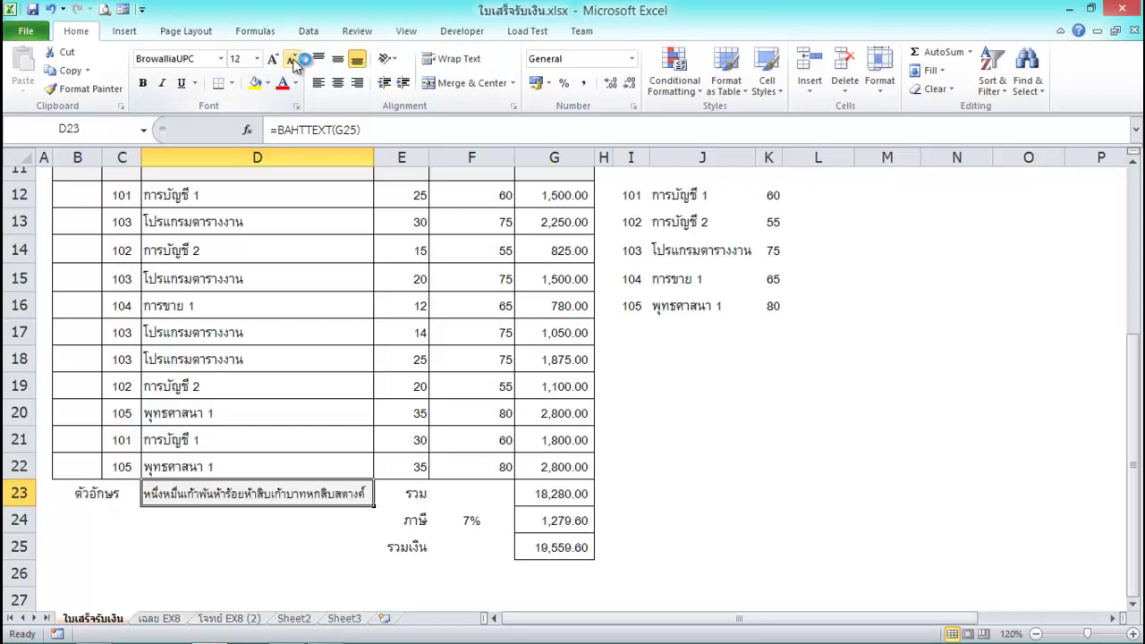
left_click(293, 60)
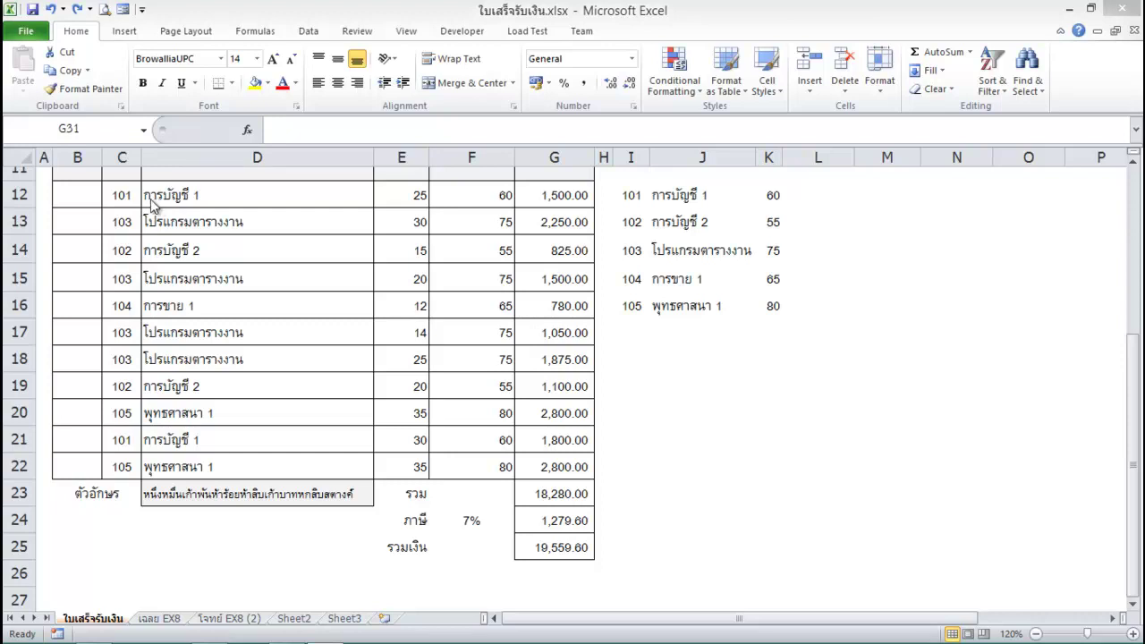
Delete the item codes in C12:C22 and inspect D12's VLOOKUP formula.
left_click_drag(122, 195, 117, 465)
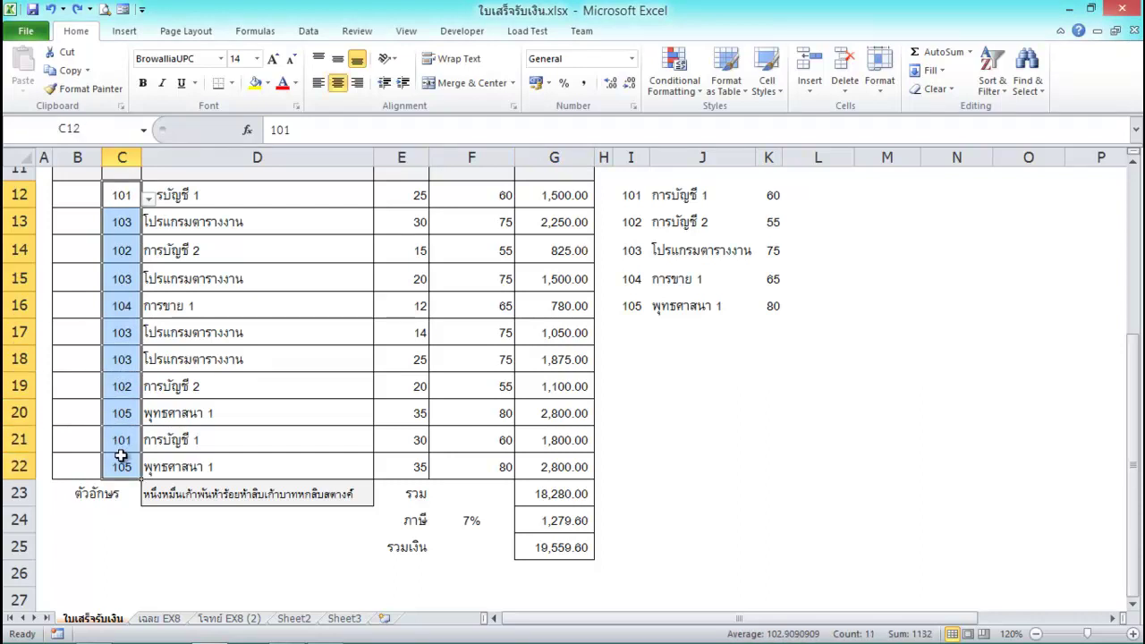
key("Delete")
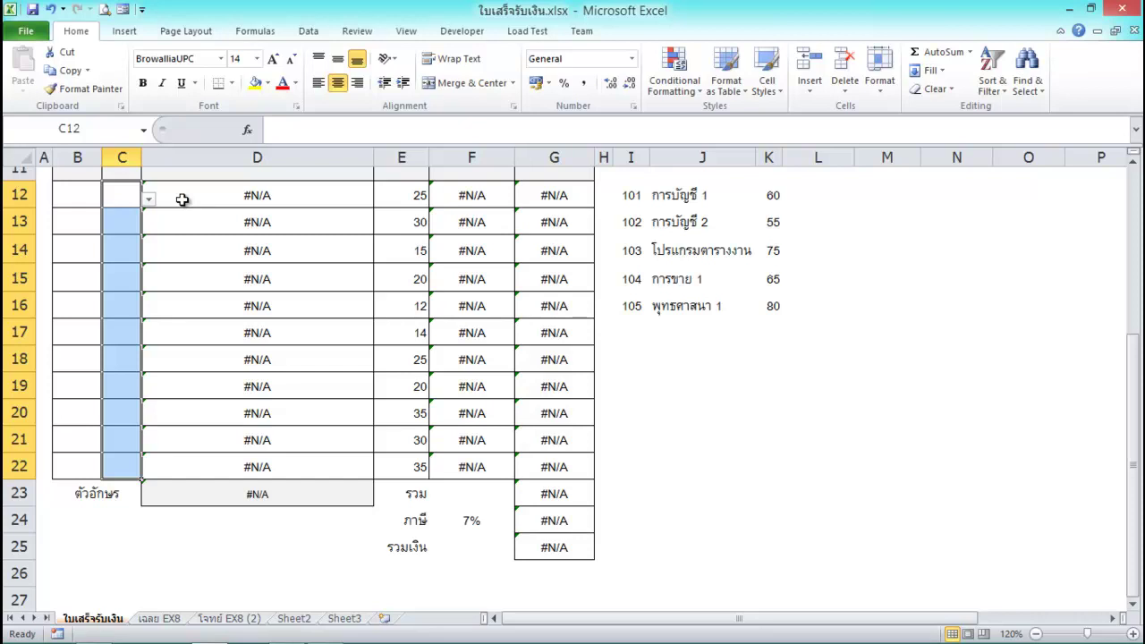
left_click(181, 199)
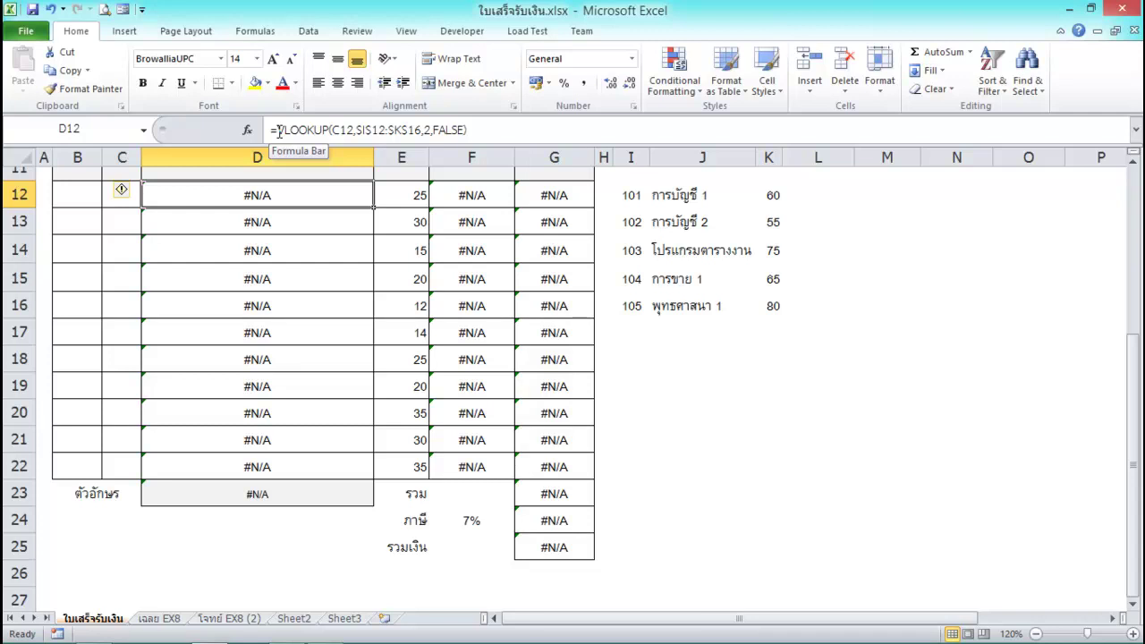
Wrap D12's VLOOKUP in IF(C12<>"",…,"") so it shows blank when C12 is empty.
left_click(279, 131)
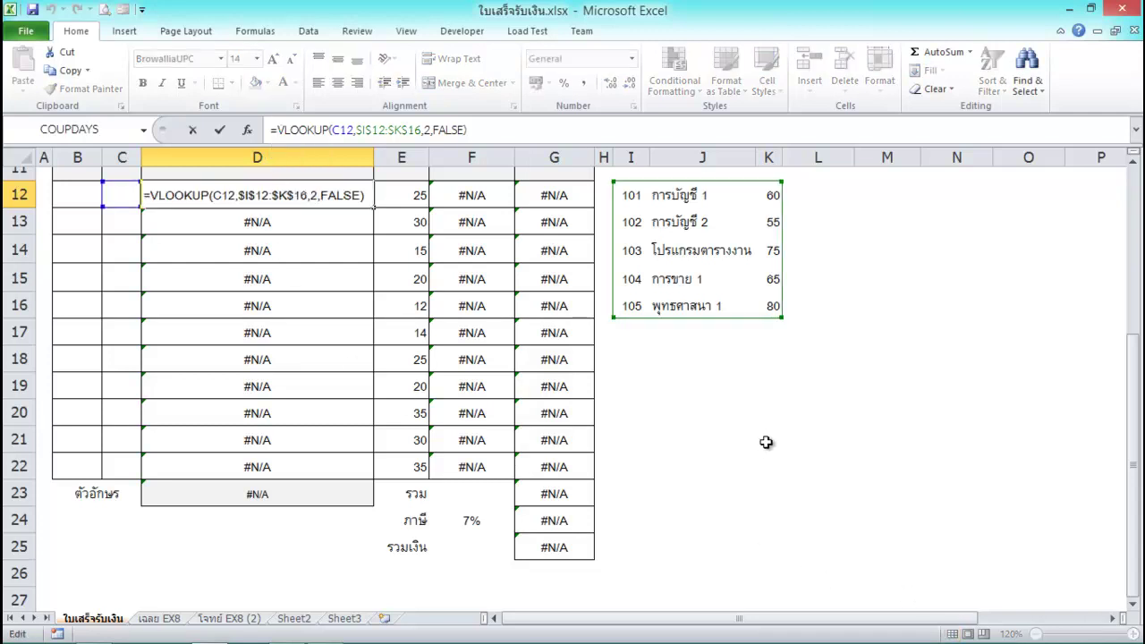
type("i")
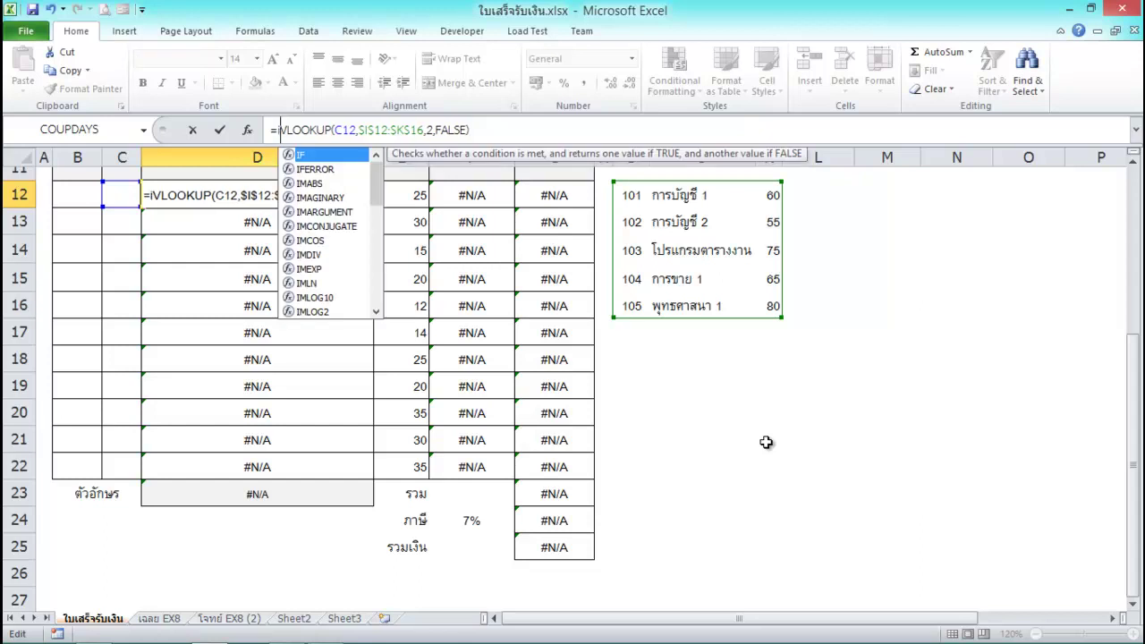
type("f")
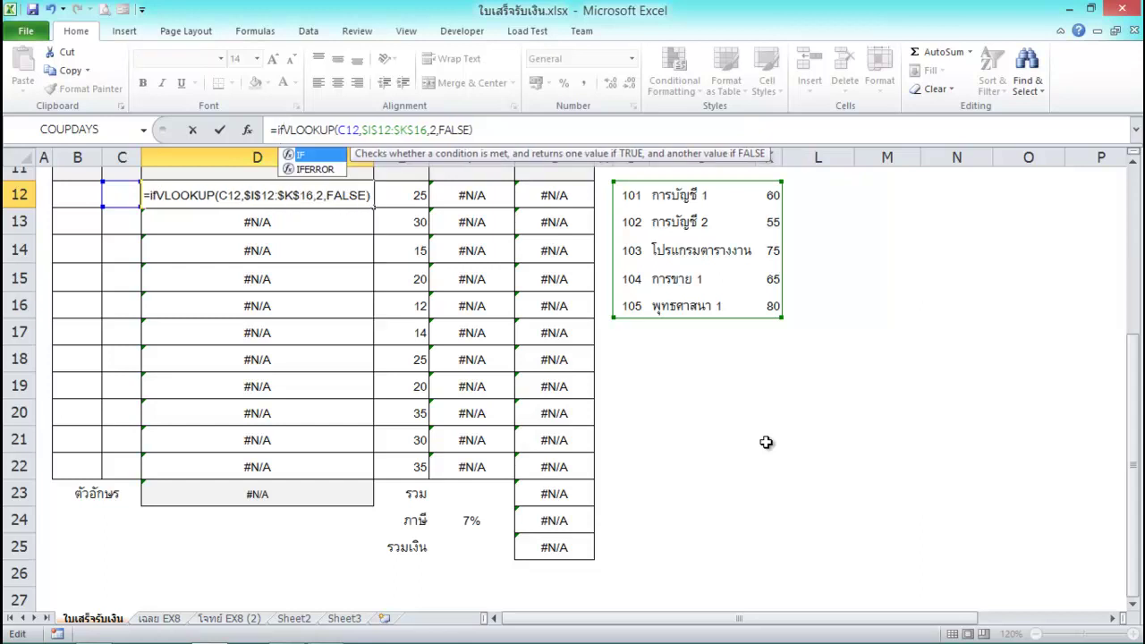
type("(")
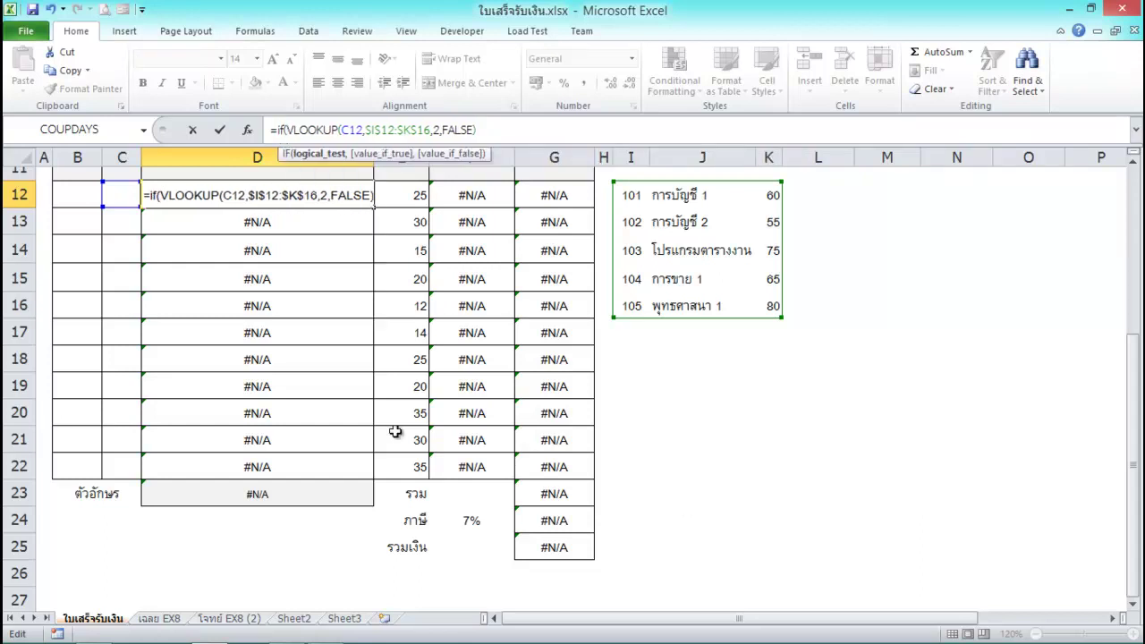
left_click(111, 196)
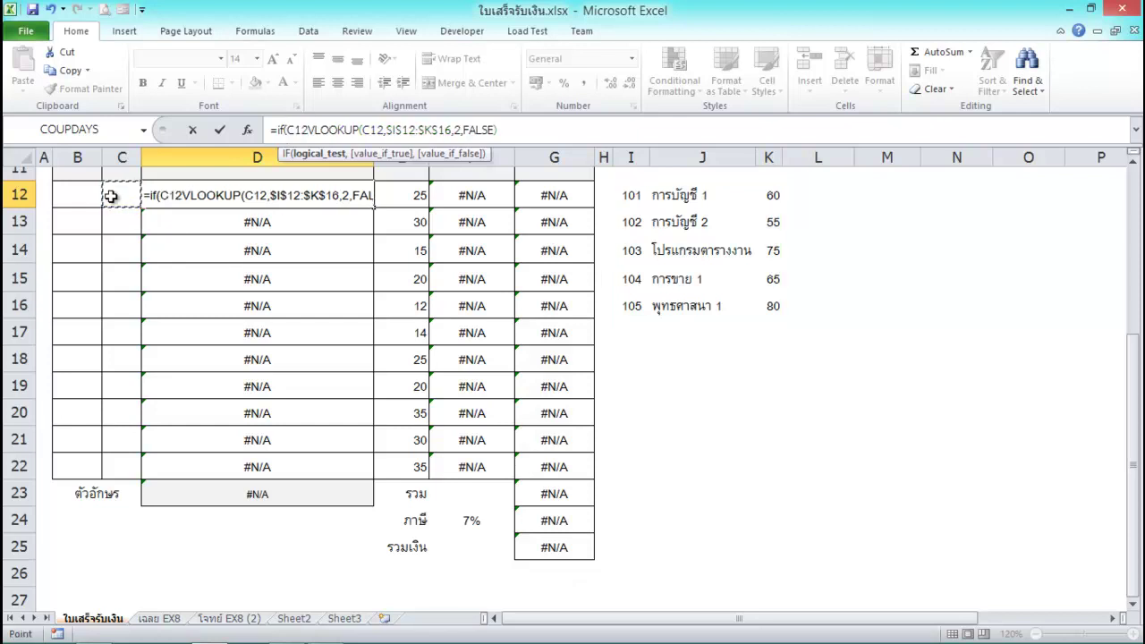
type(",")
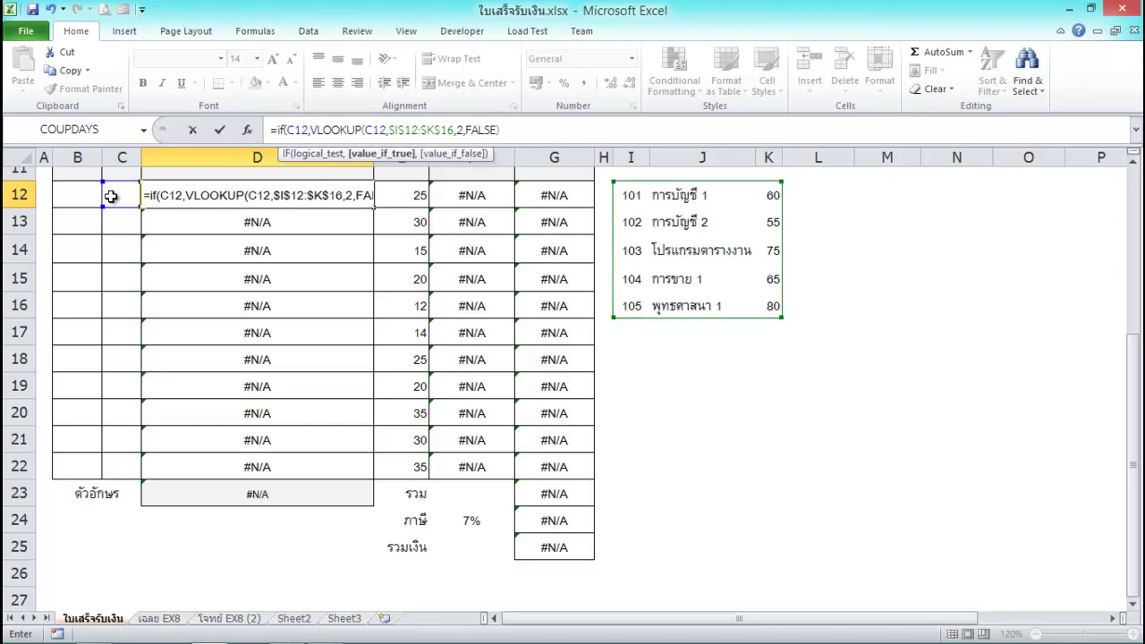
key("BackSpace")
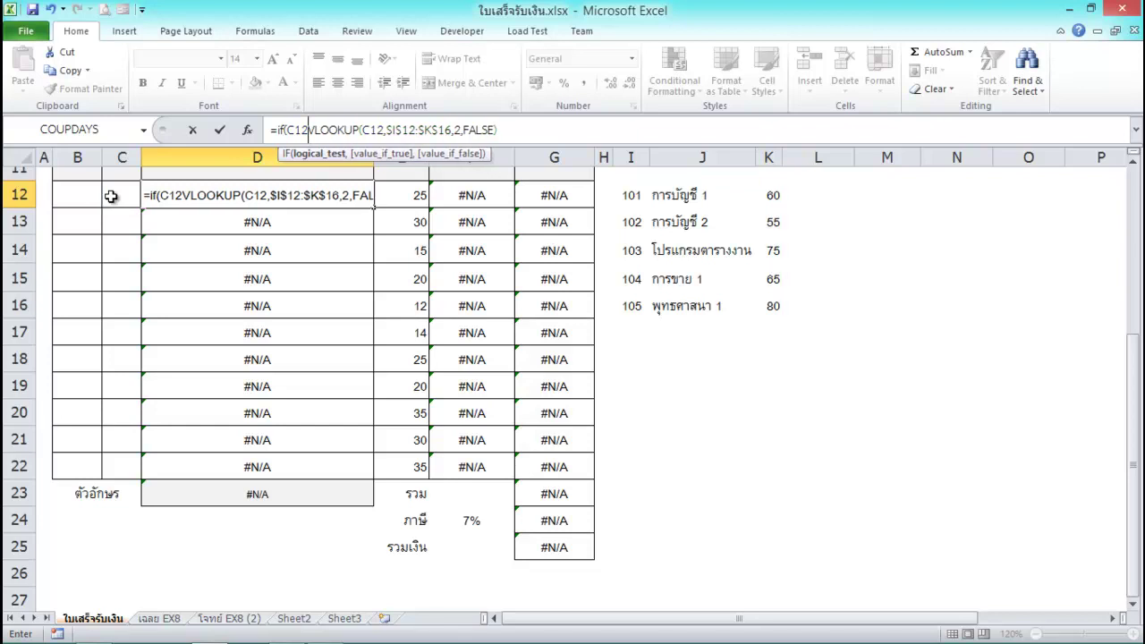
type("<>")
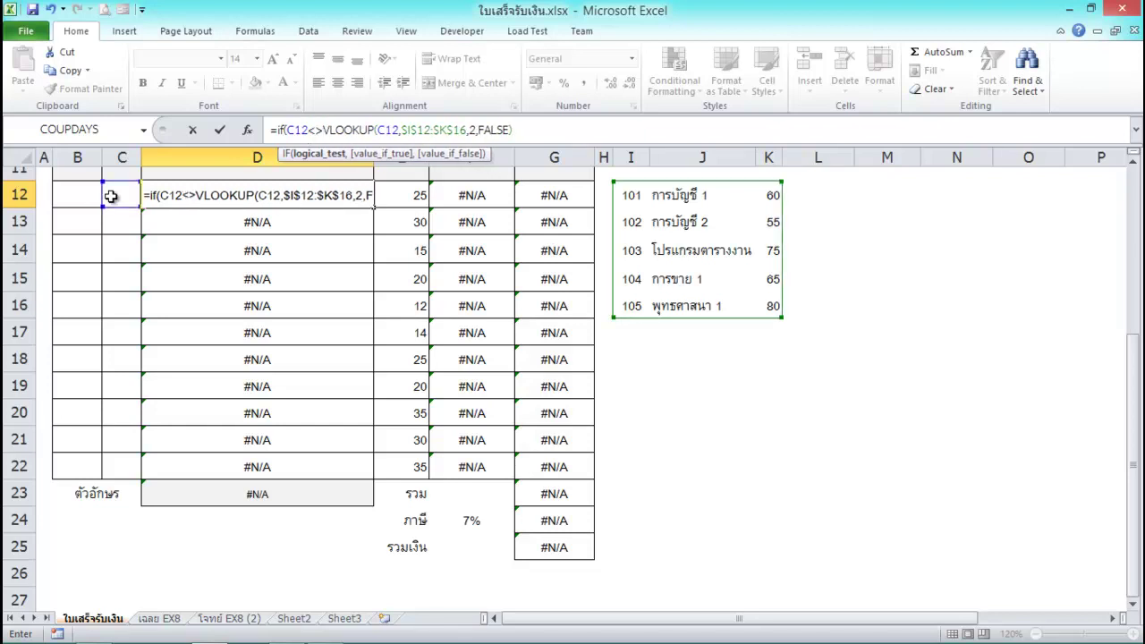
type("\"\"")
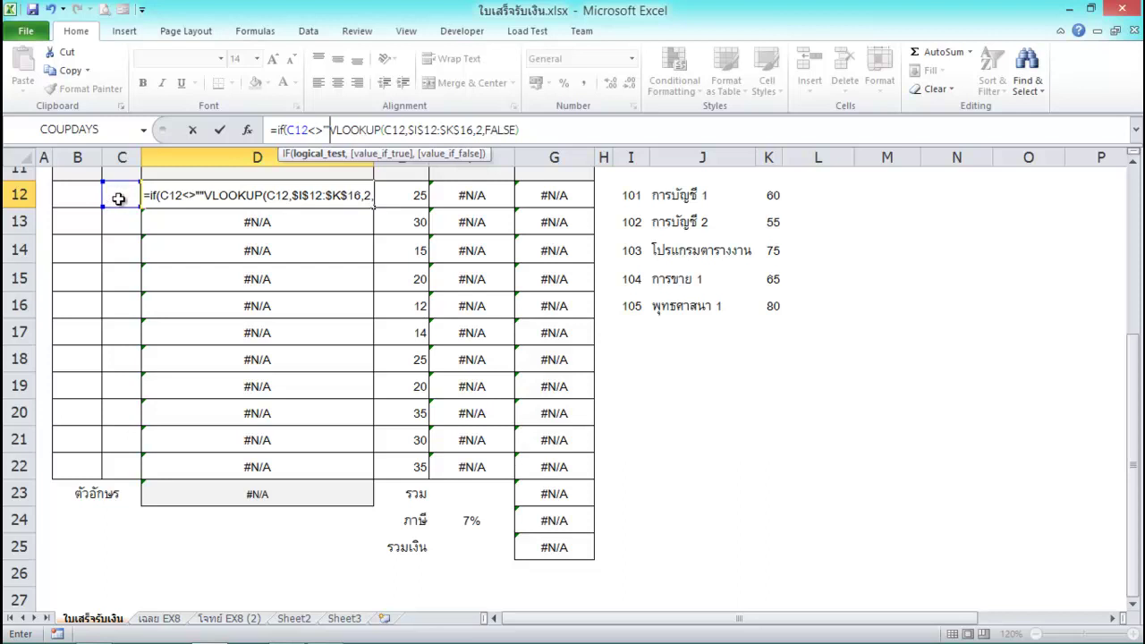
type(",")
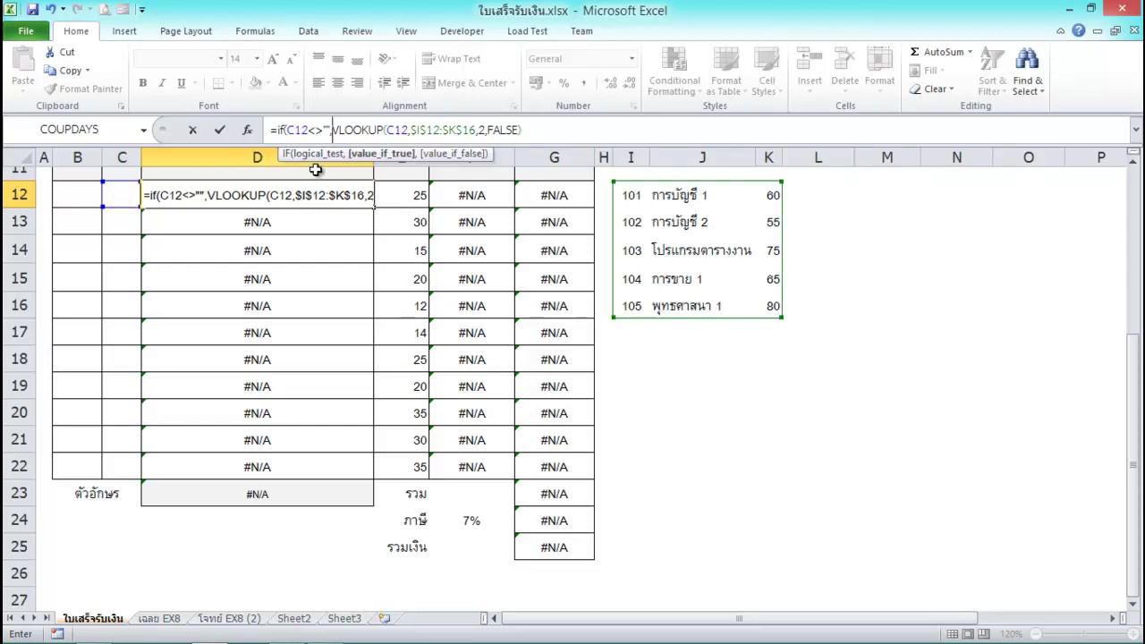
left_click(527, 132)
type(",")
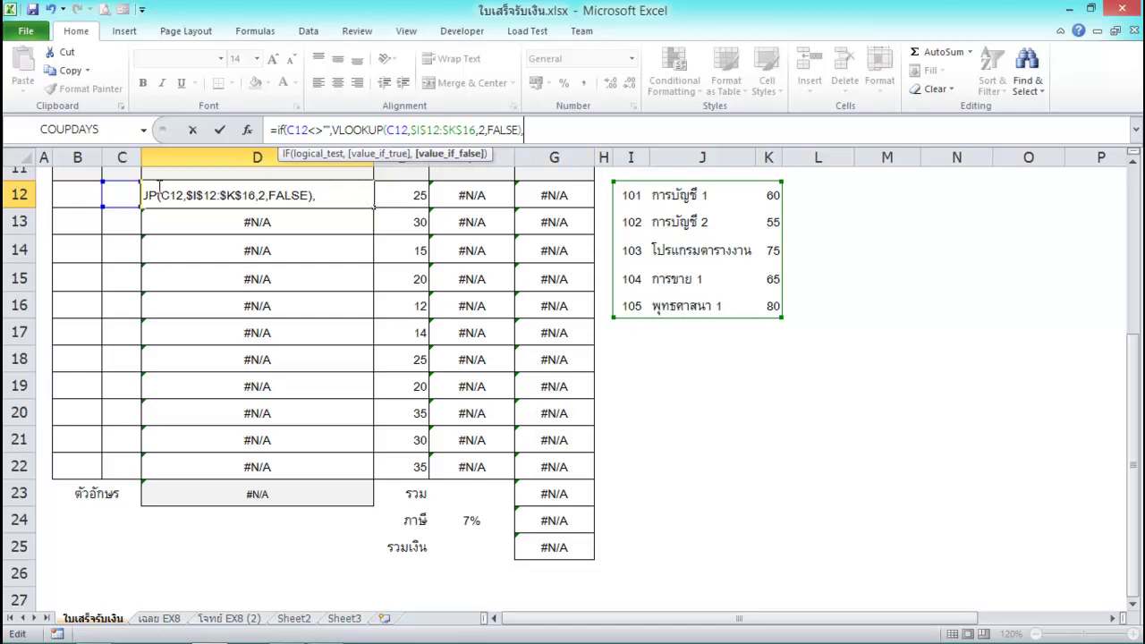
type("\"\")")
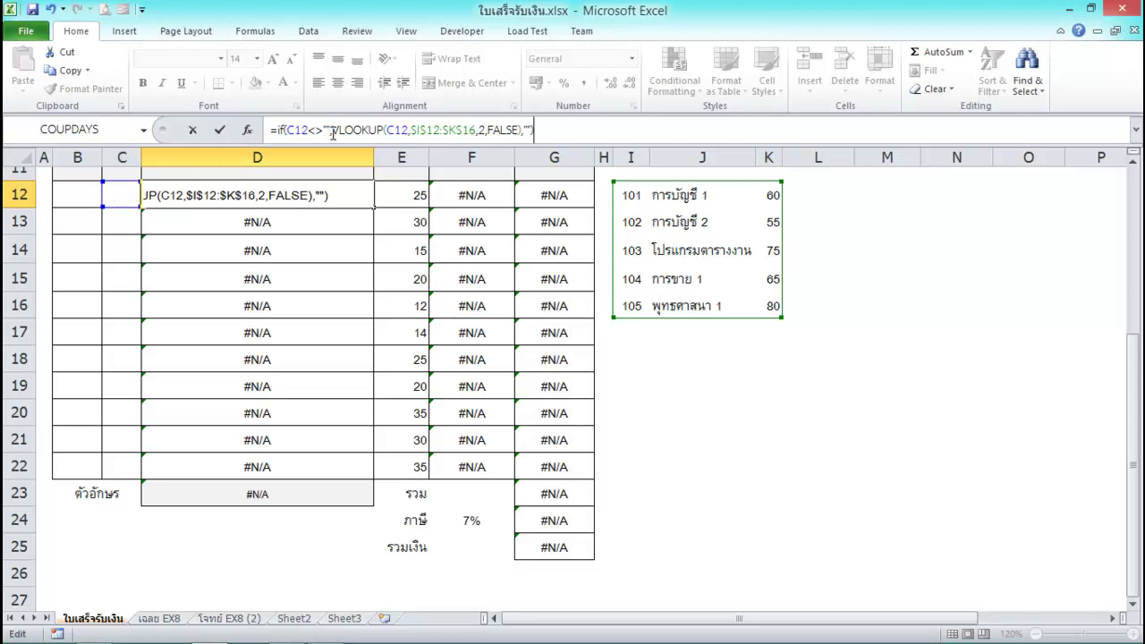
left_click(332, 130)
key("Return")
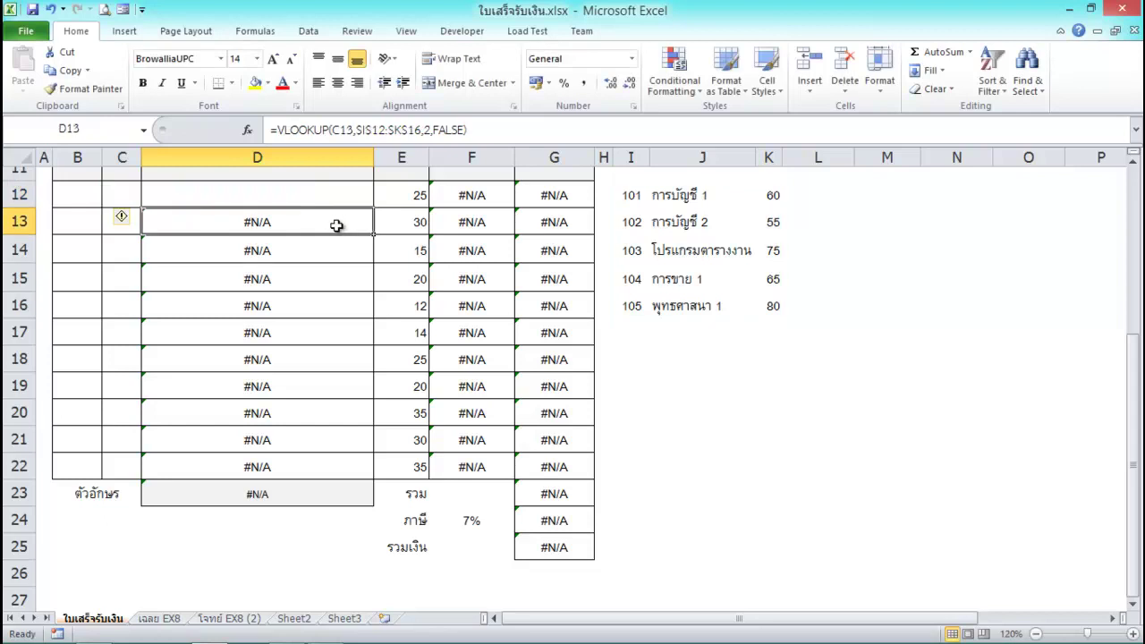
Pick item code 102 in C12, filling การบัญชี 2, price 55 and amount 1,375.00.
left_click(175, 200)
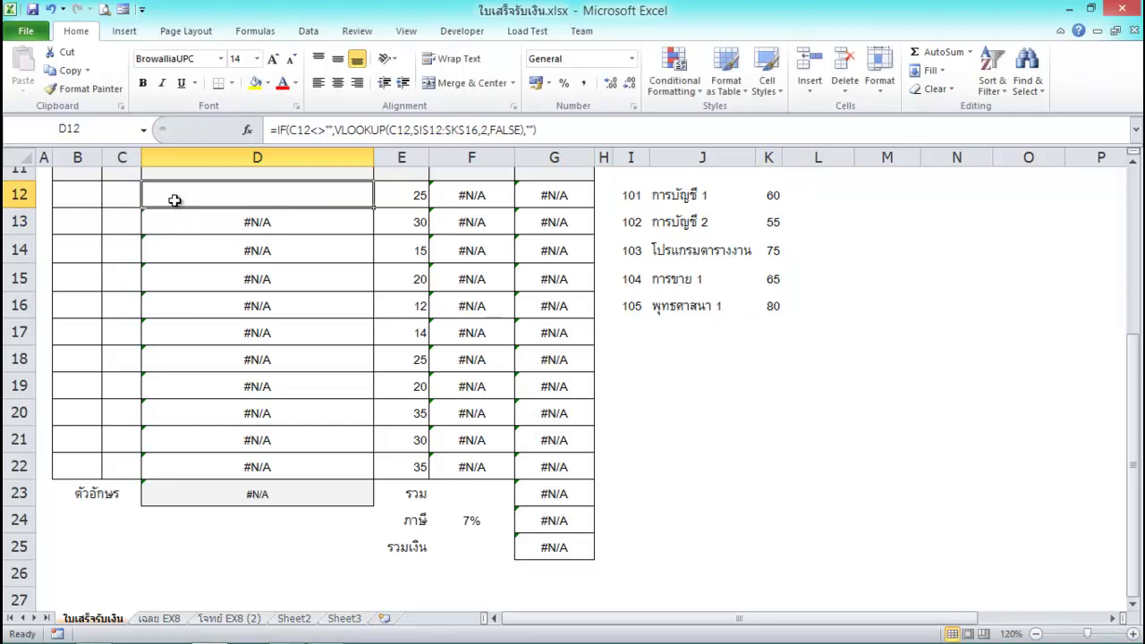
left_click(123, 188)
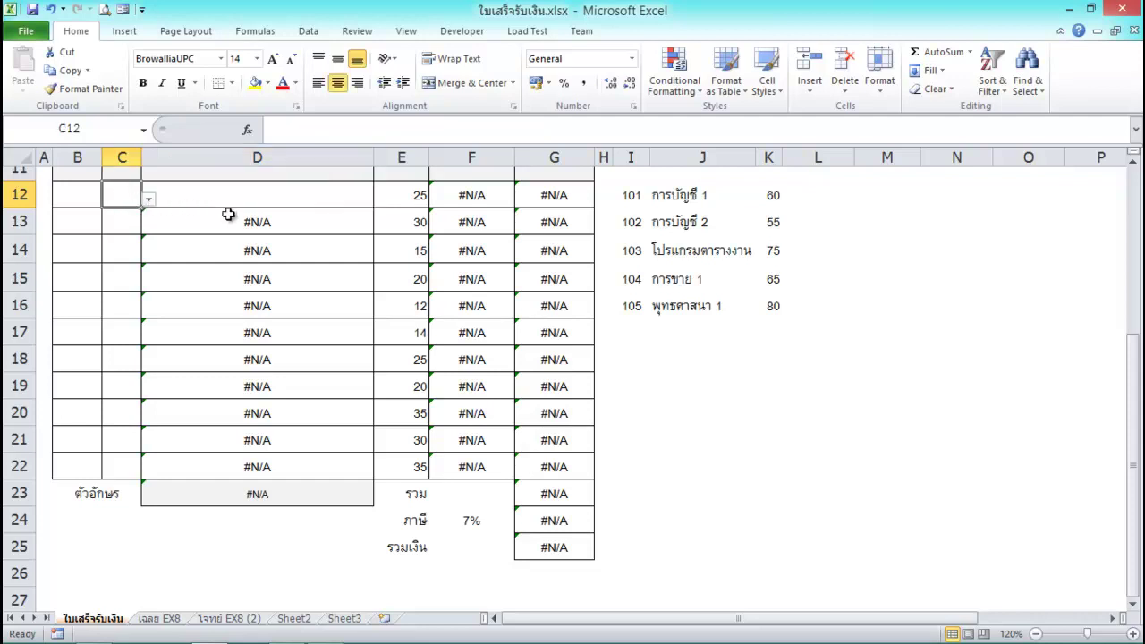
left_click(149, 201)
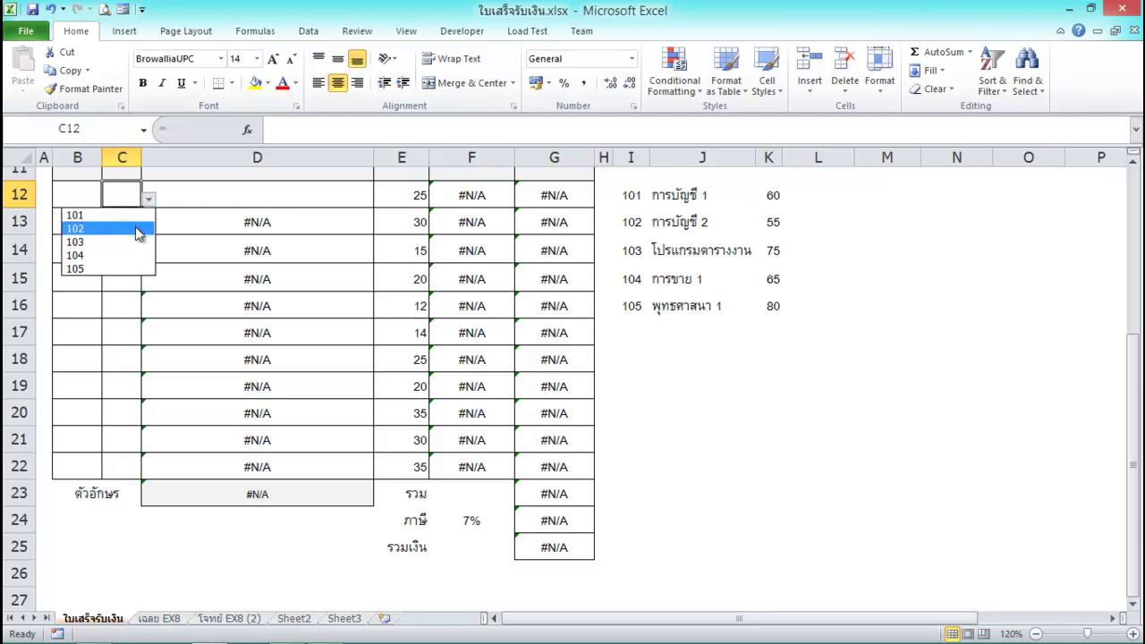
left_click(137, 231)
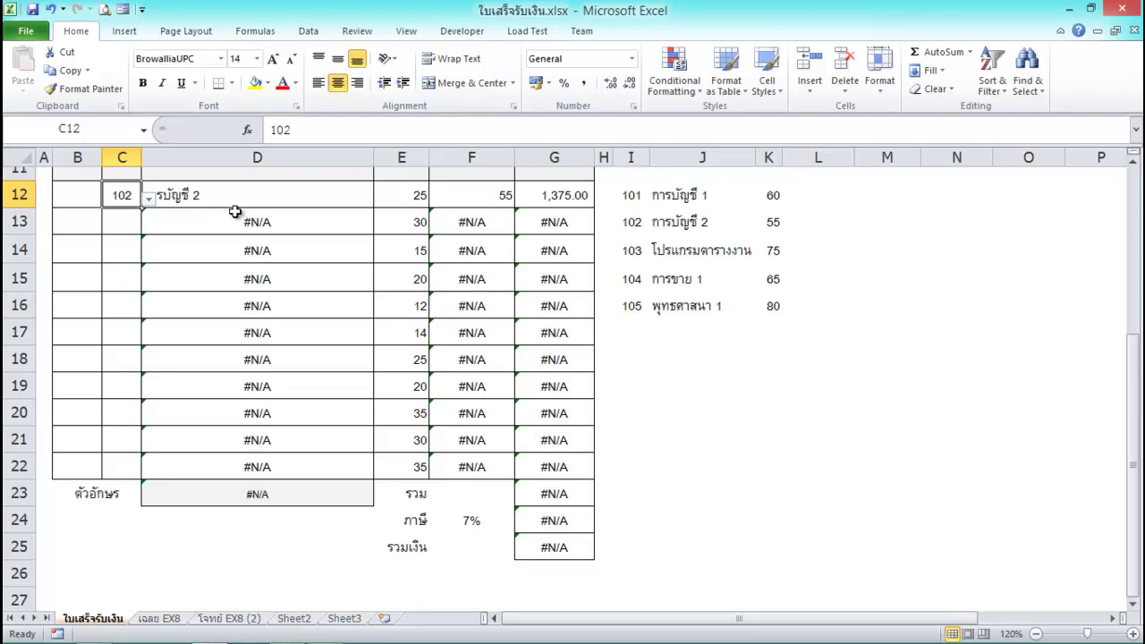
left_click(474, 188)
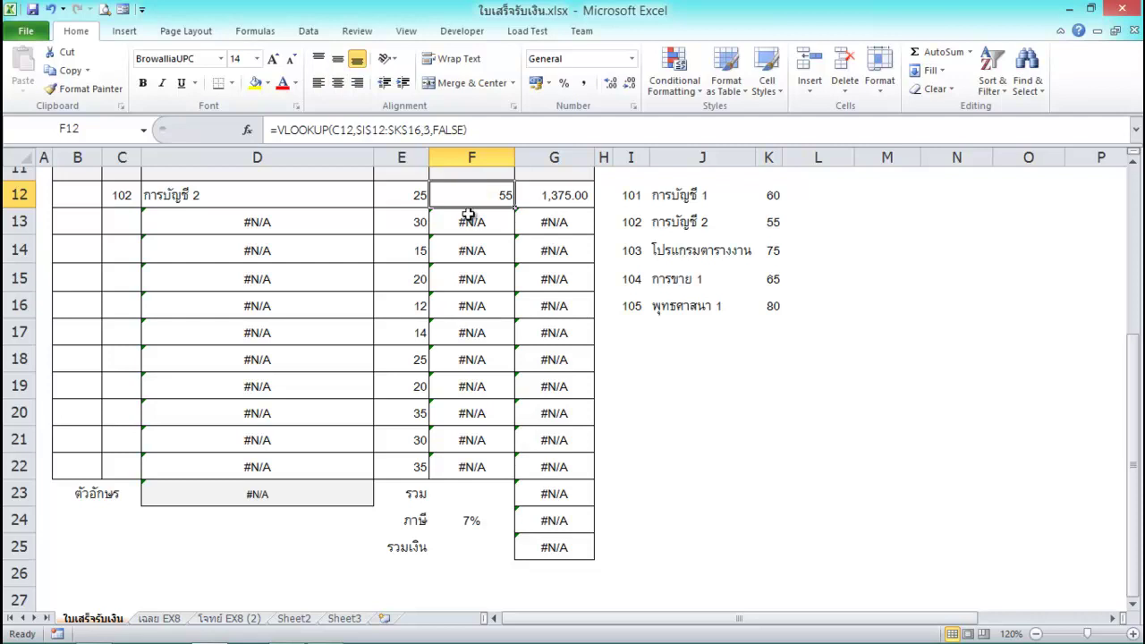
left_click(280, 130)
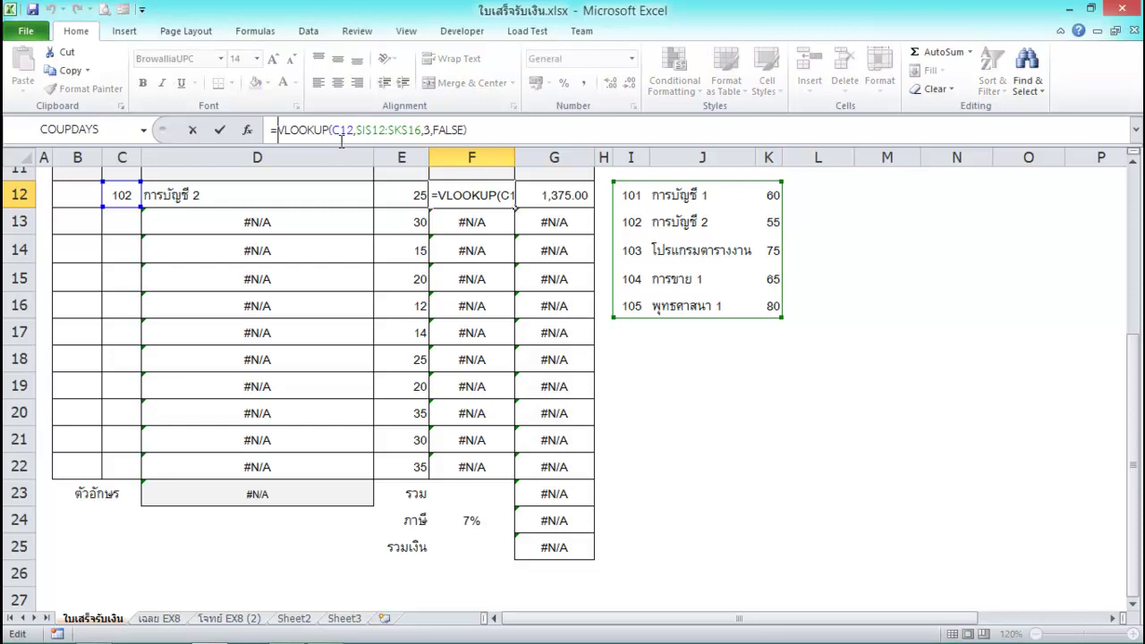
Wrap F12's price VLOOKUP in IF(C12<>"",…,"") so it stays blank without a code.
type("if")
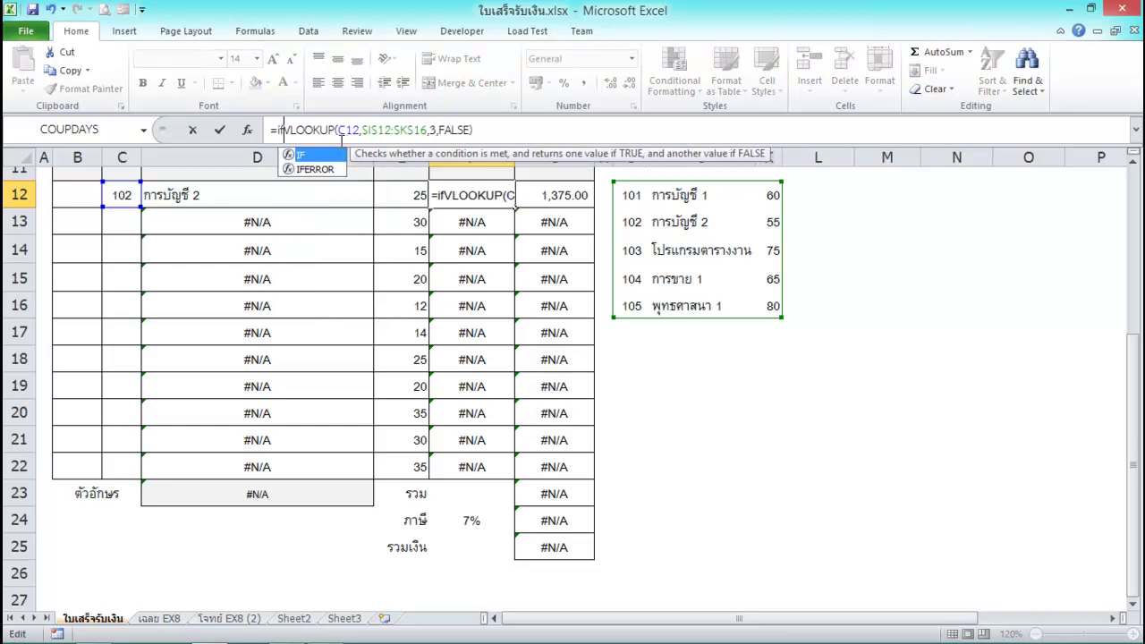
type("(")
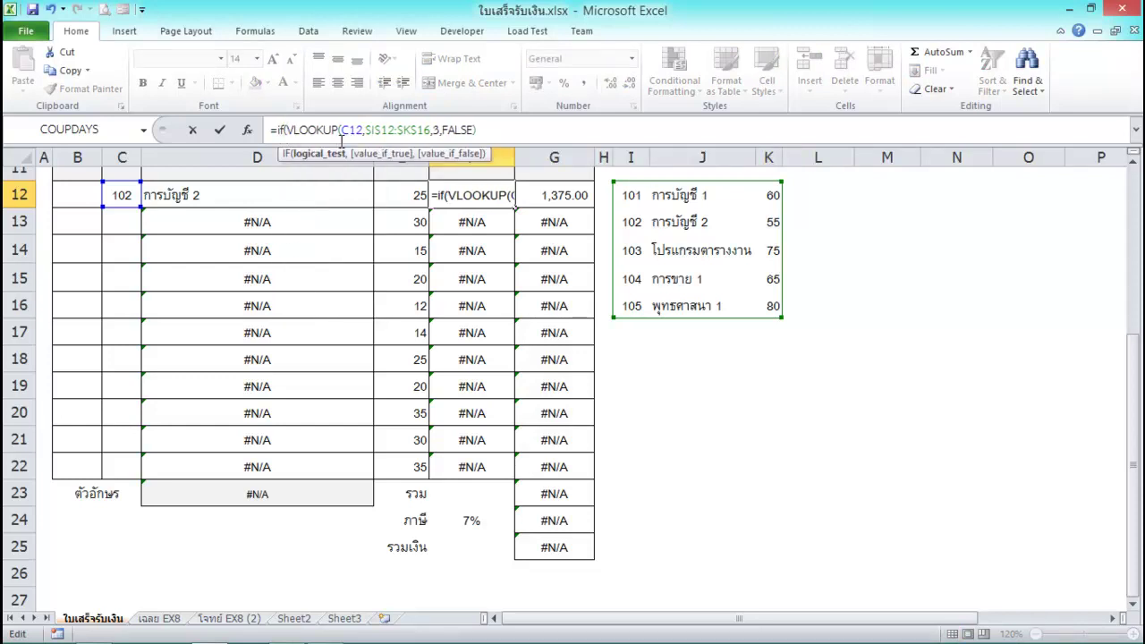
left_click(126, 195)
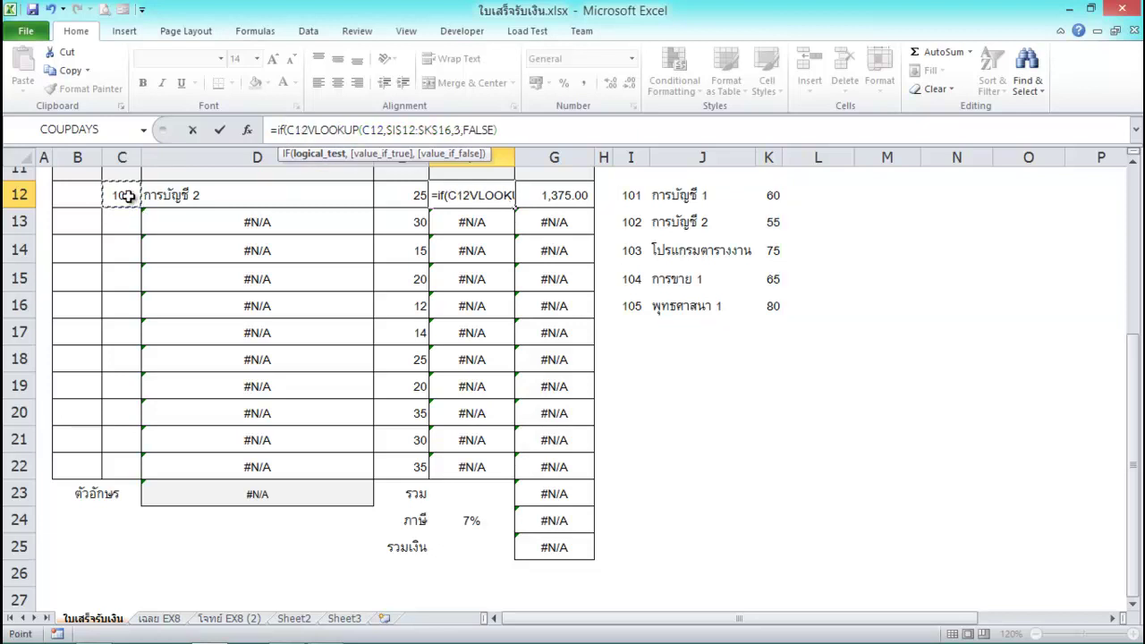
type("<>")
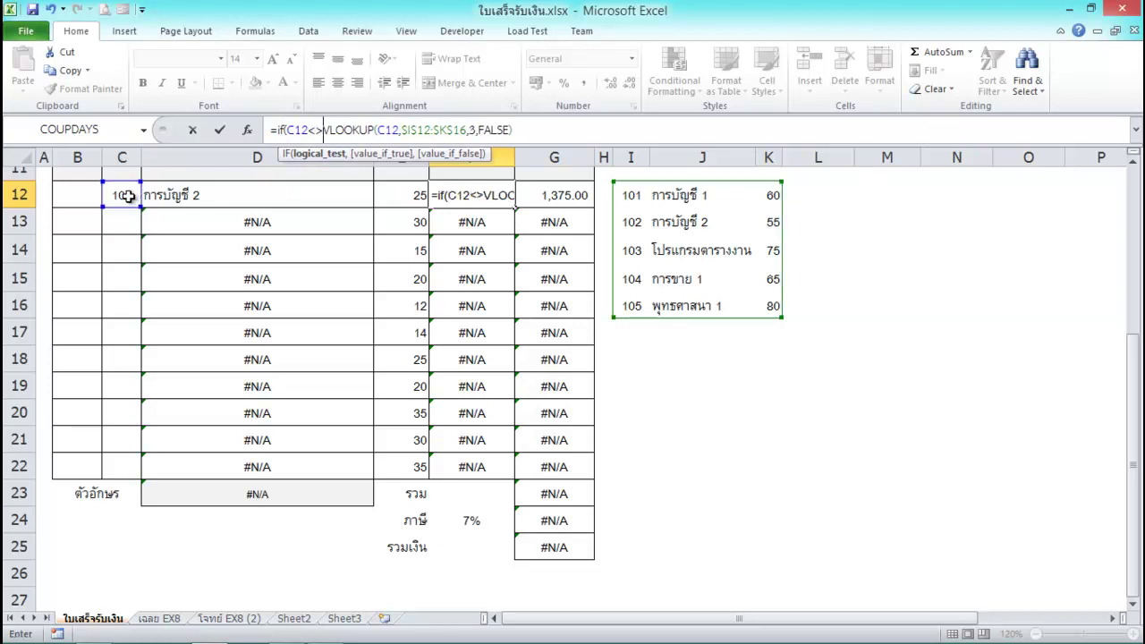
type("\"\"")
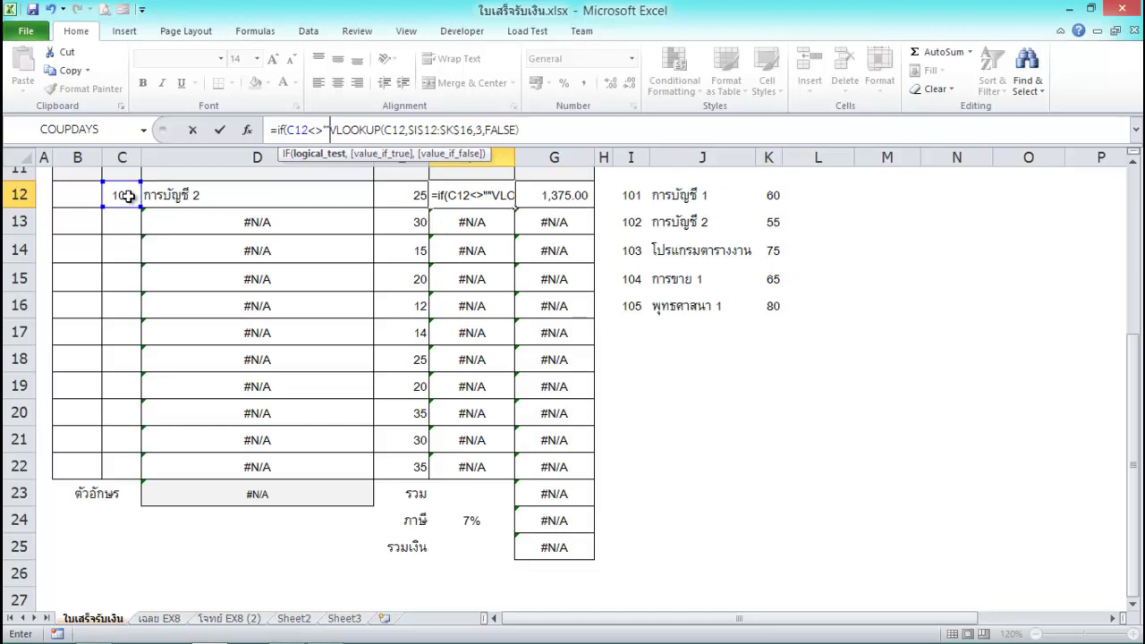
type(",")
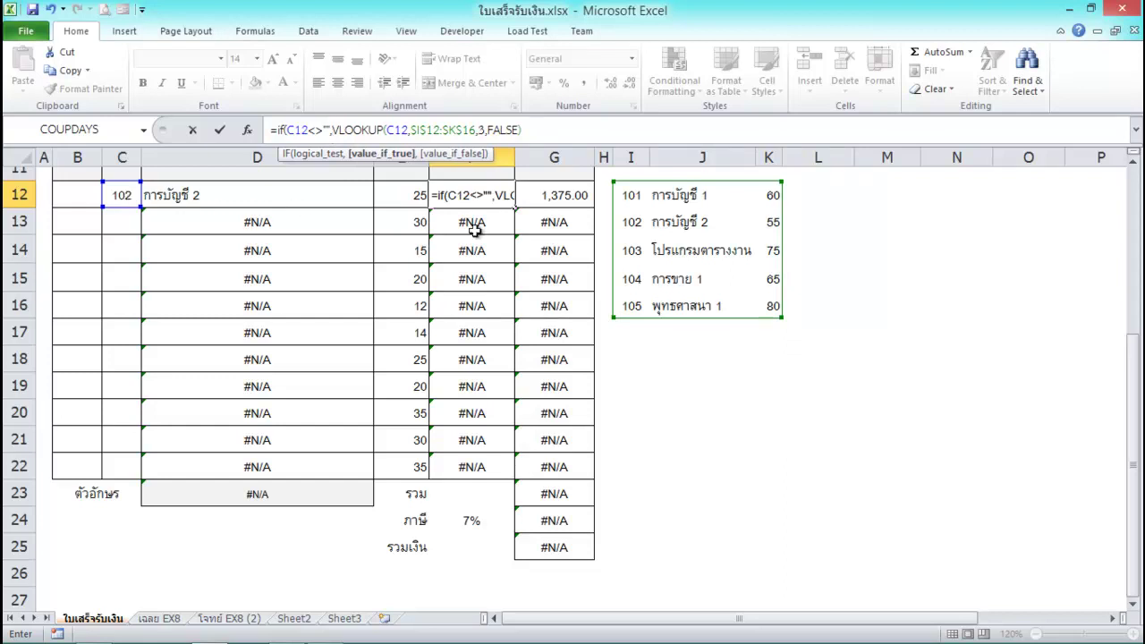
left_click(539, 128)
type(",")
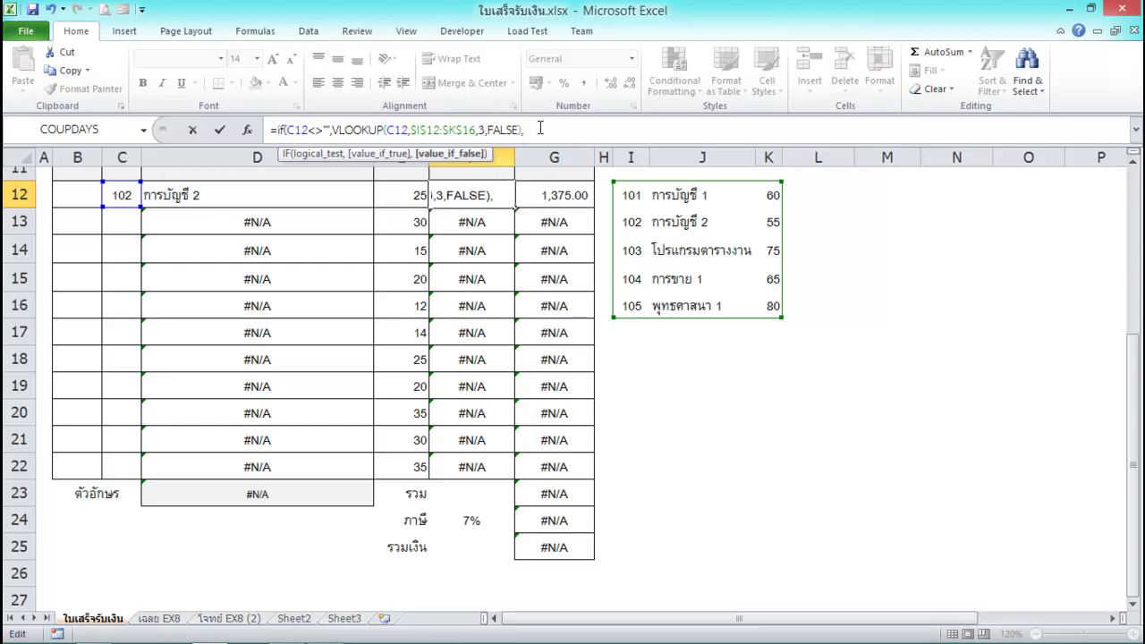
type("\"\")")
key("Return")
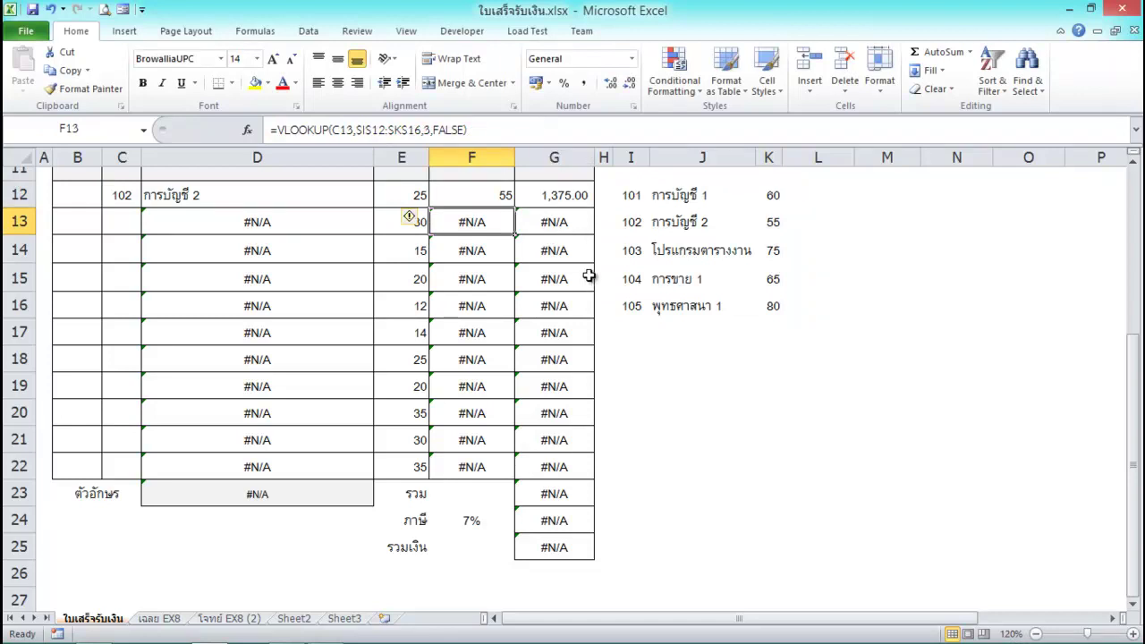
Fill the row-12 item-name (D), price (F) and line-amount (G) formulas down the item rows, totalling 3,025.00.
left_click(202, 192)
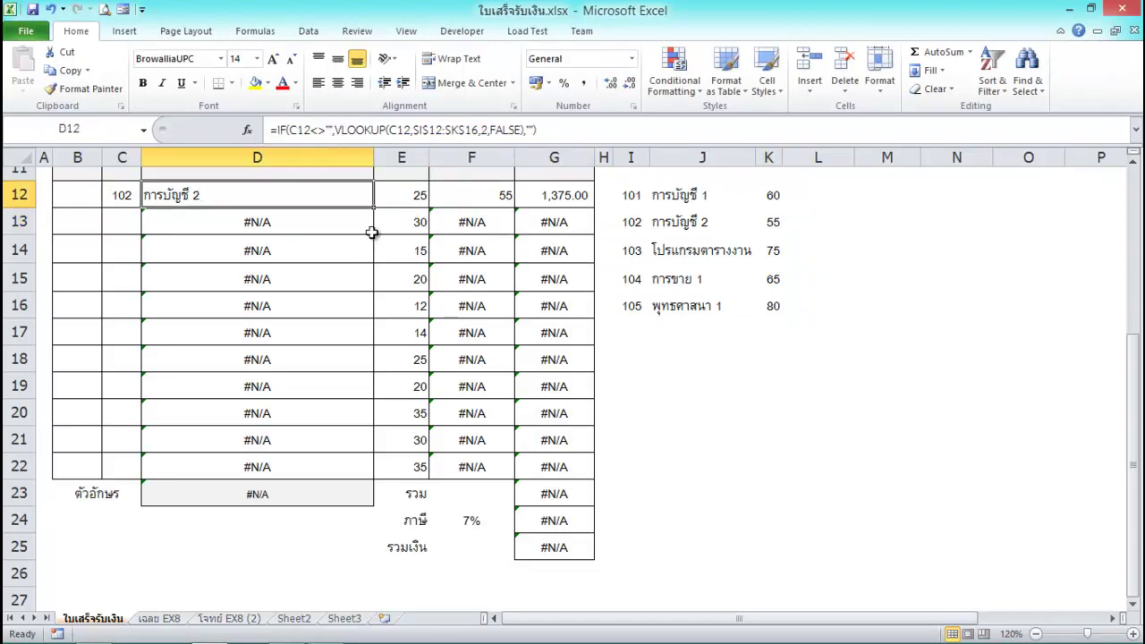
left_click_drag(371, 208, 379, 474)
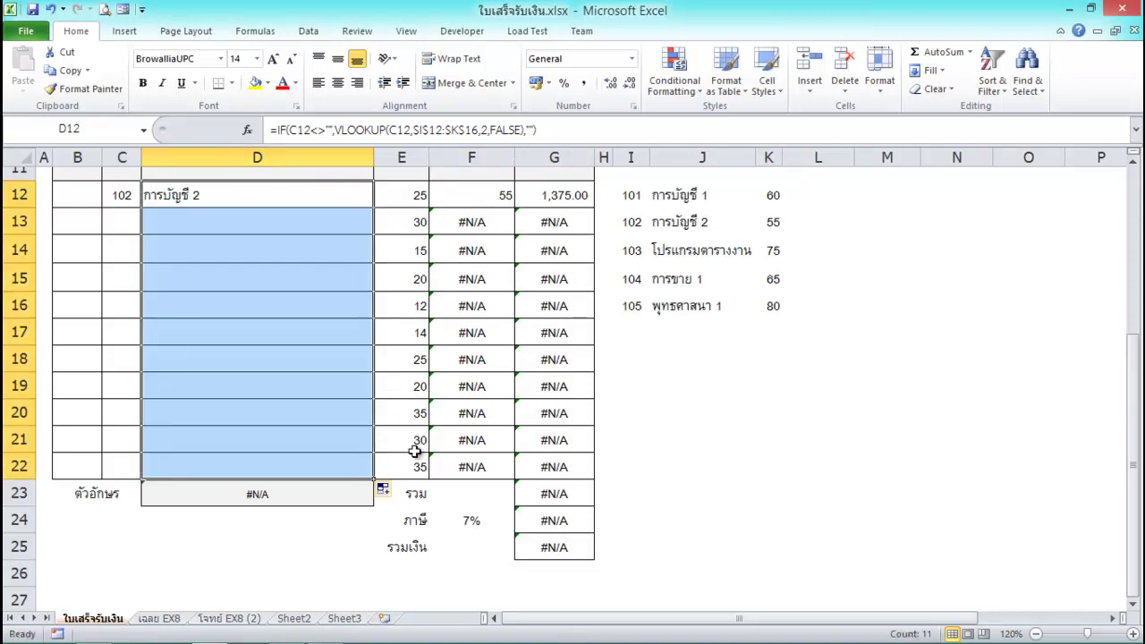
left_click(481, 198)
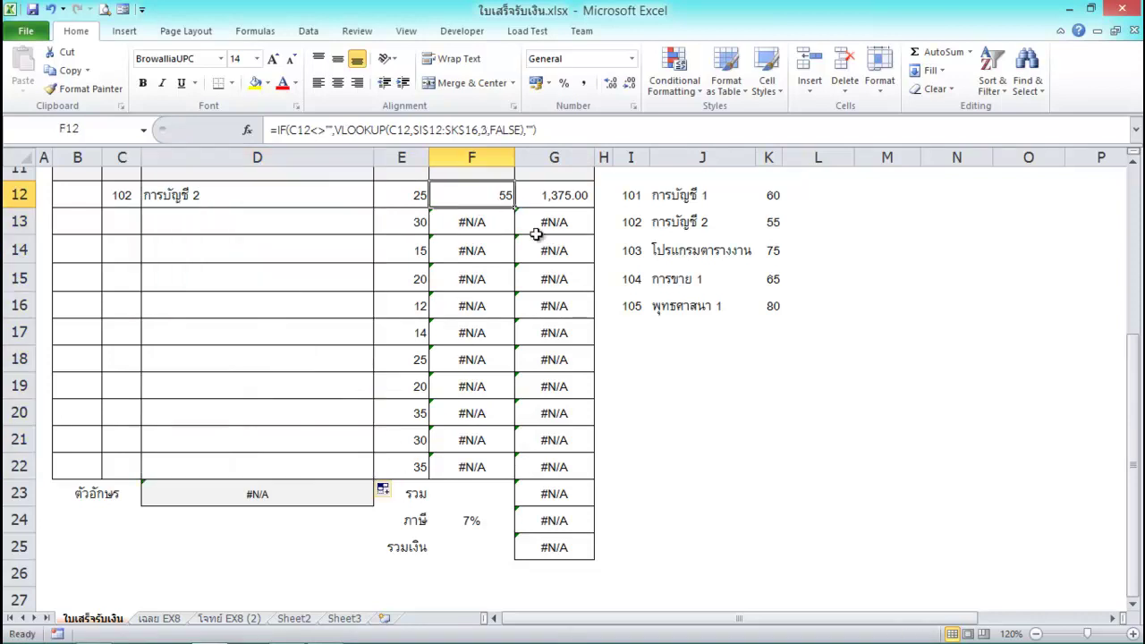
left_click_drag(513, 206, 513, 470)
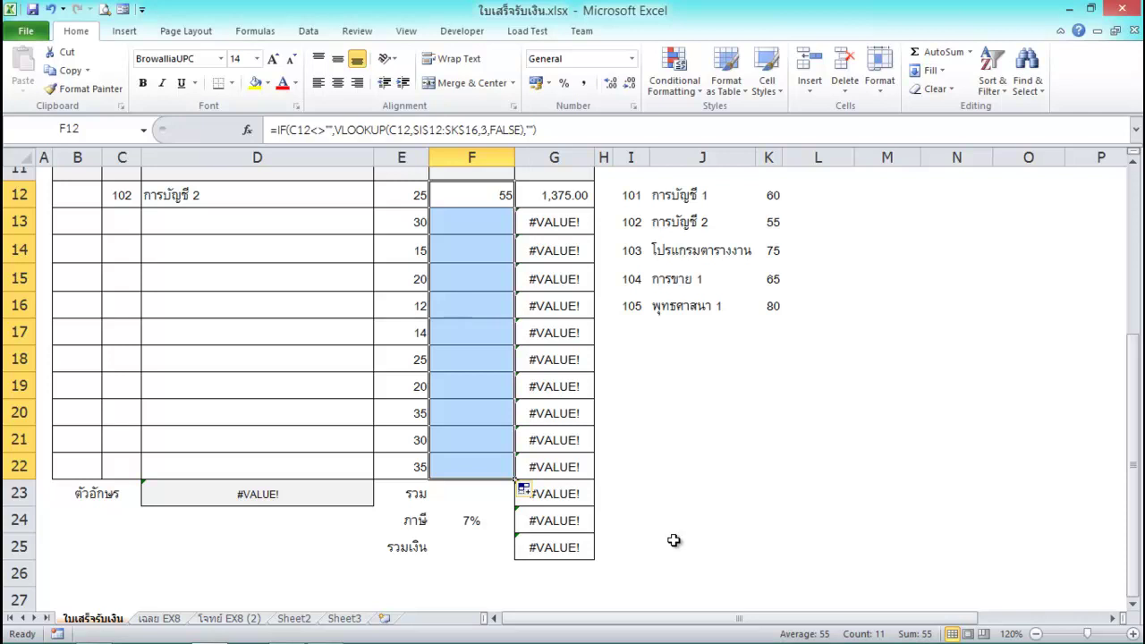
left_click(554, 198)
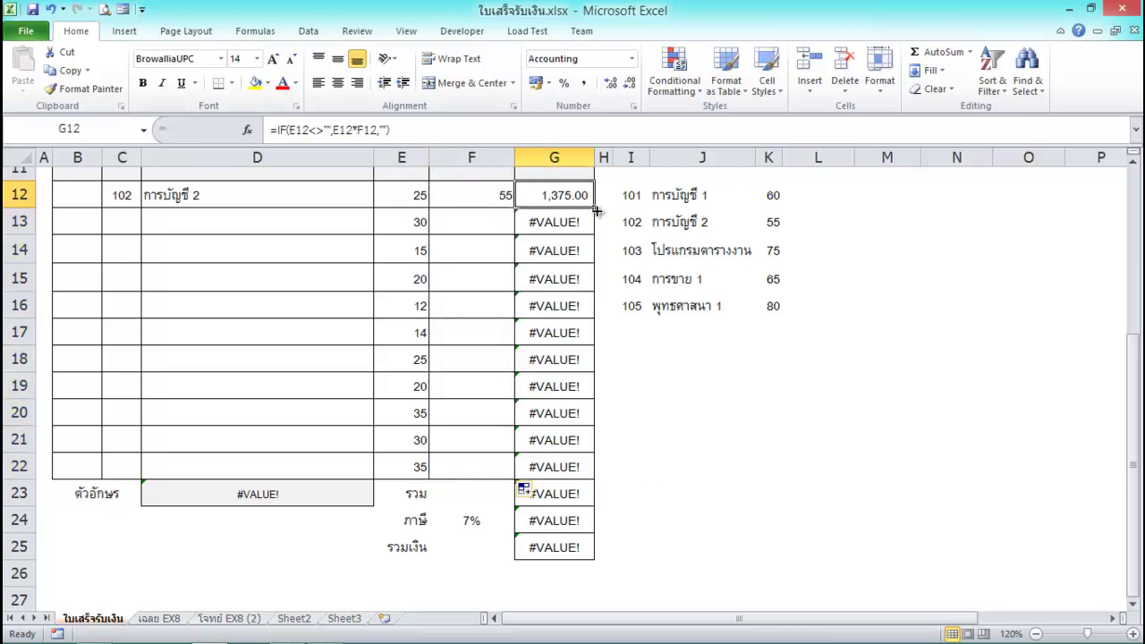
left_click_drag(590, 210, 582, 437)
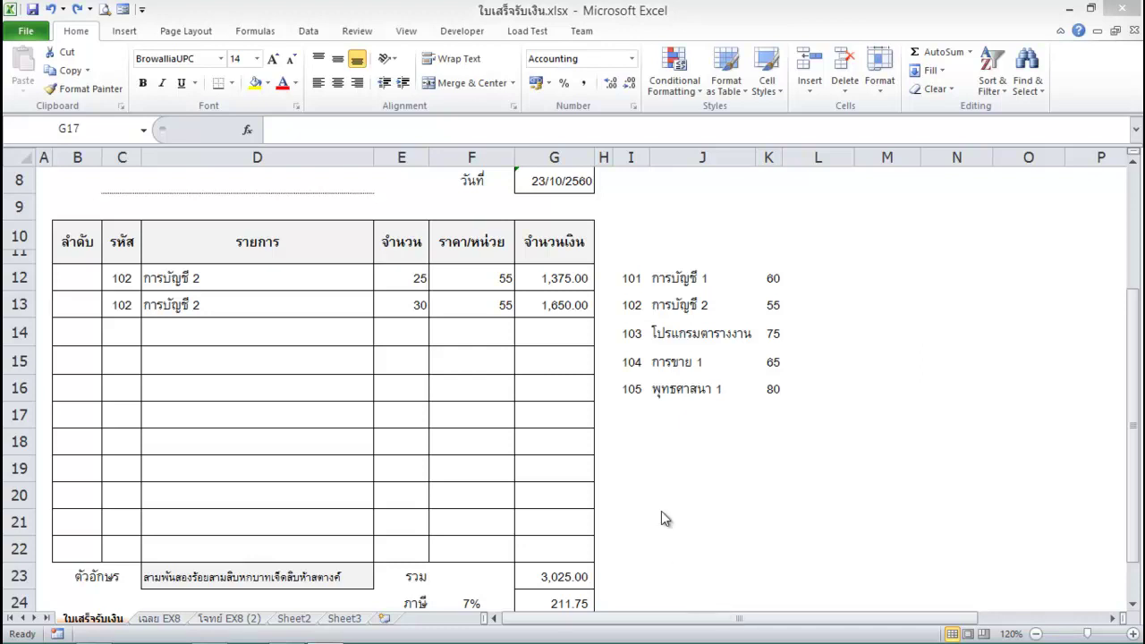
Select B12 under the ลำดับ header and start the sequence formula with =IF(.
left_click(77, 254)
left_click(80, 279)
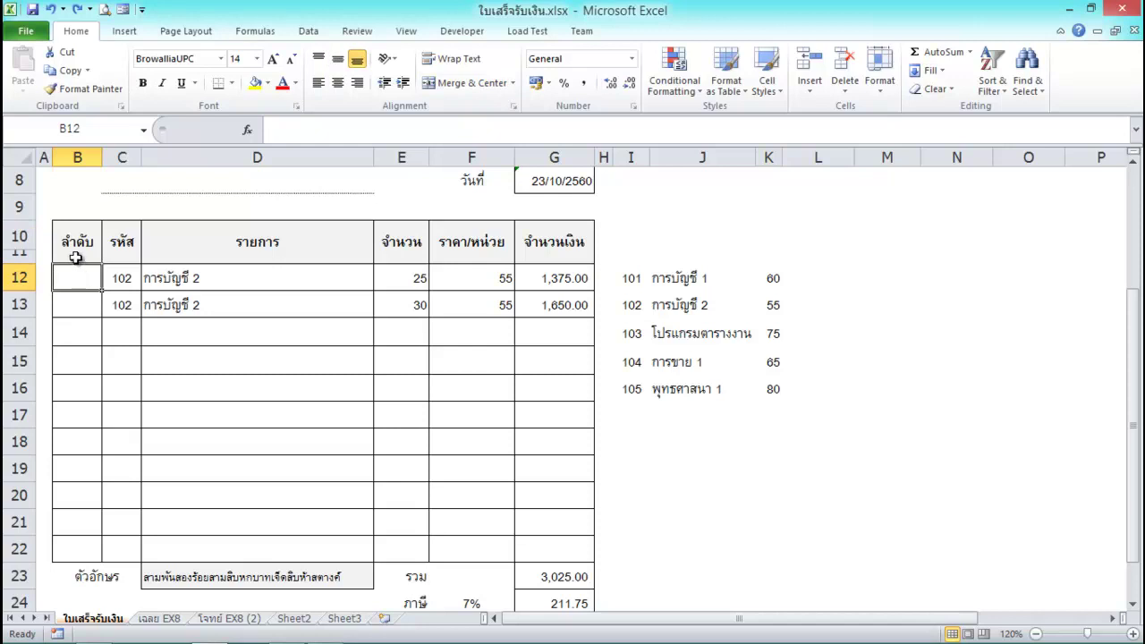
left_click(76, 256)
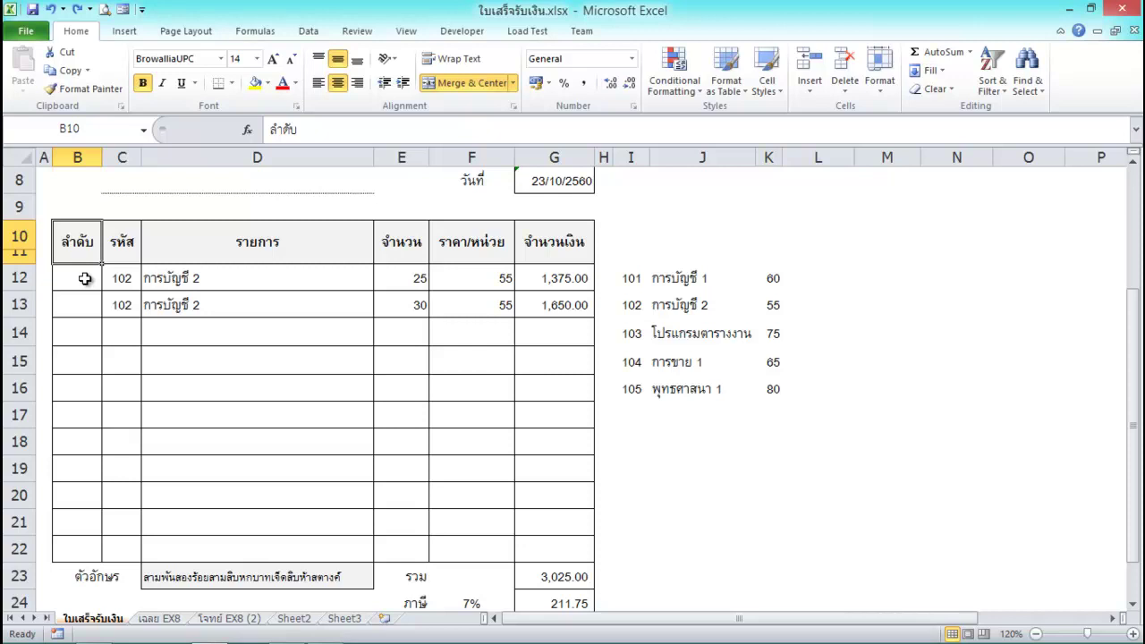
left_click(85, 279)
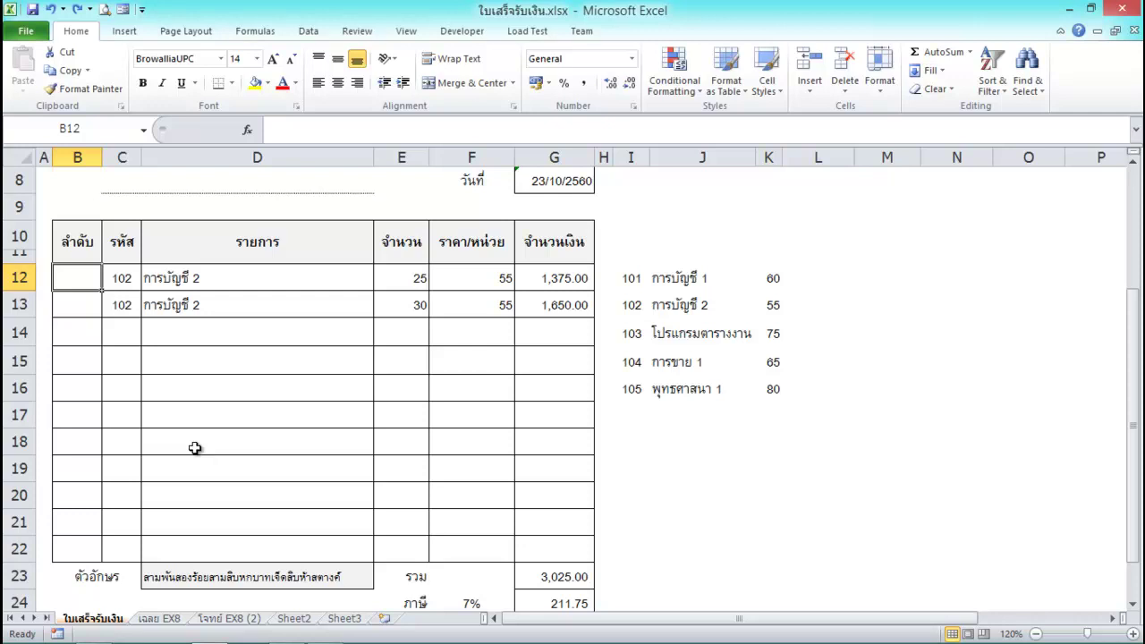
type("=if(")
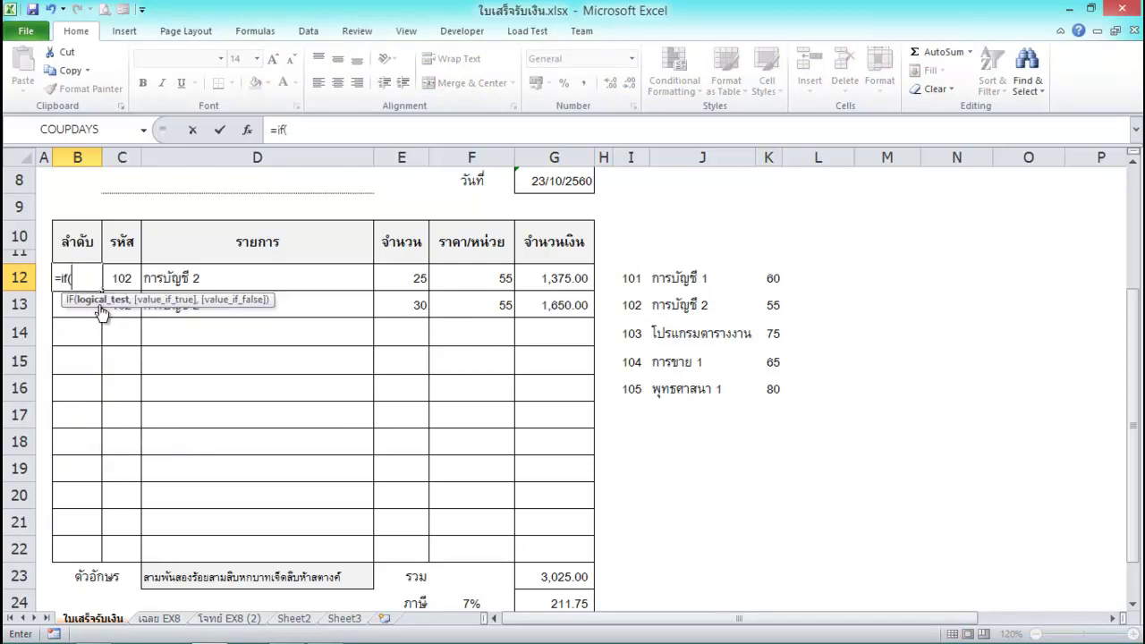
Complete B12 as =IF(C12<>"",B11+1,"") so the first item line is numbered 1.
left_click(130, 278)
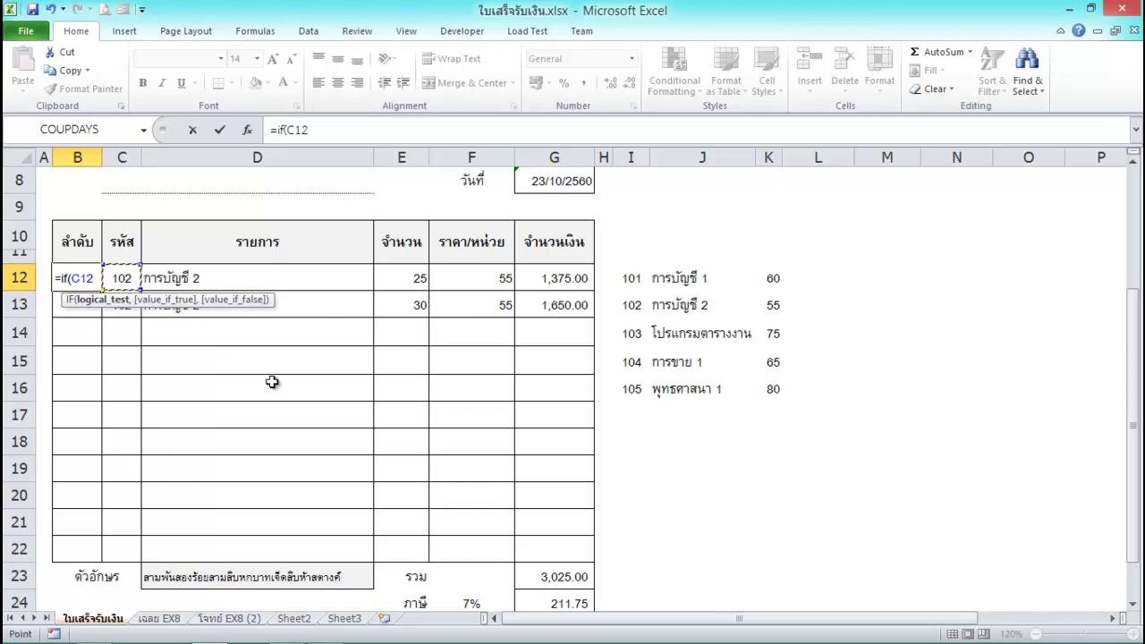
type("<>")
type("\"\"")
type(",")
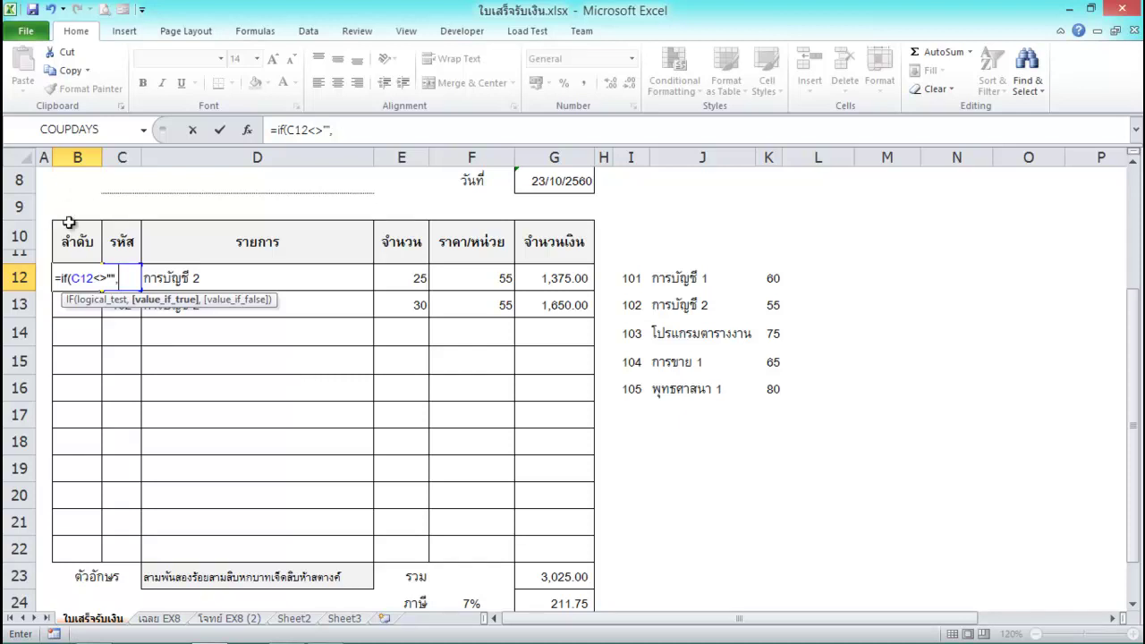
left_click(77, 254)
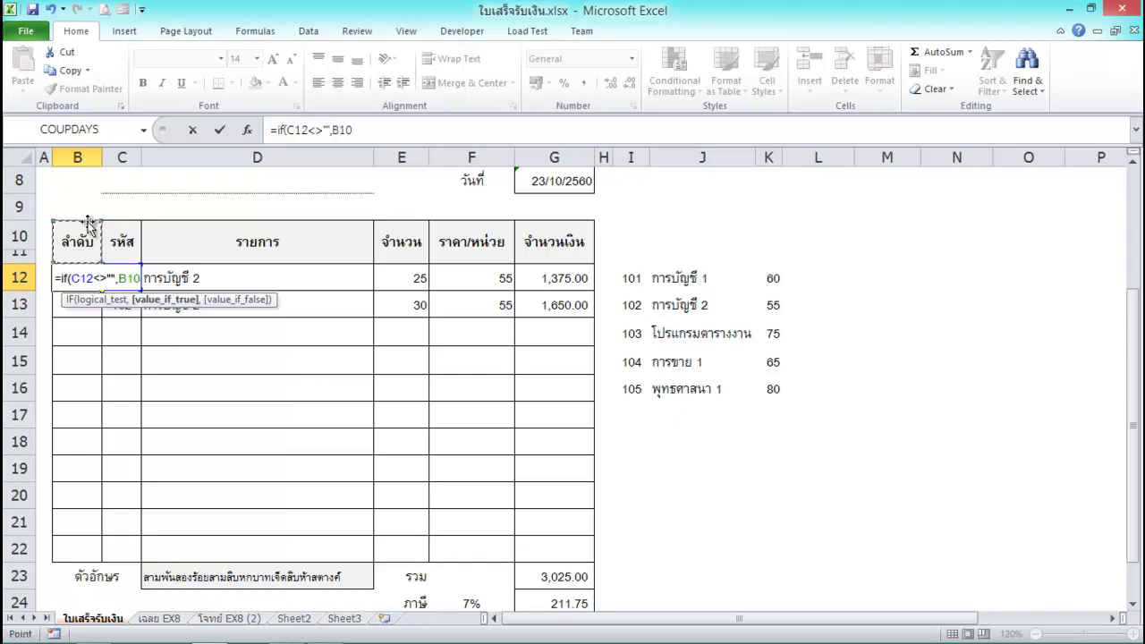
key("BackSpace")
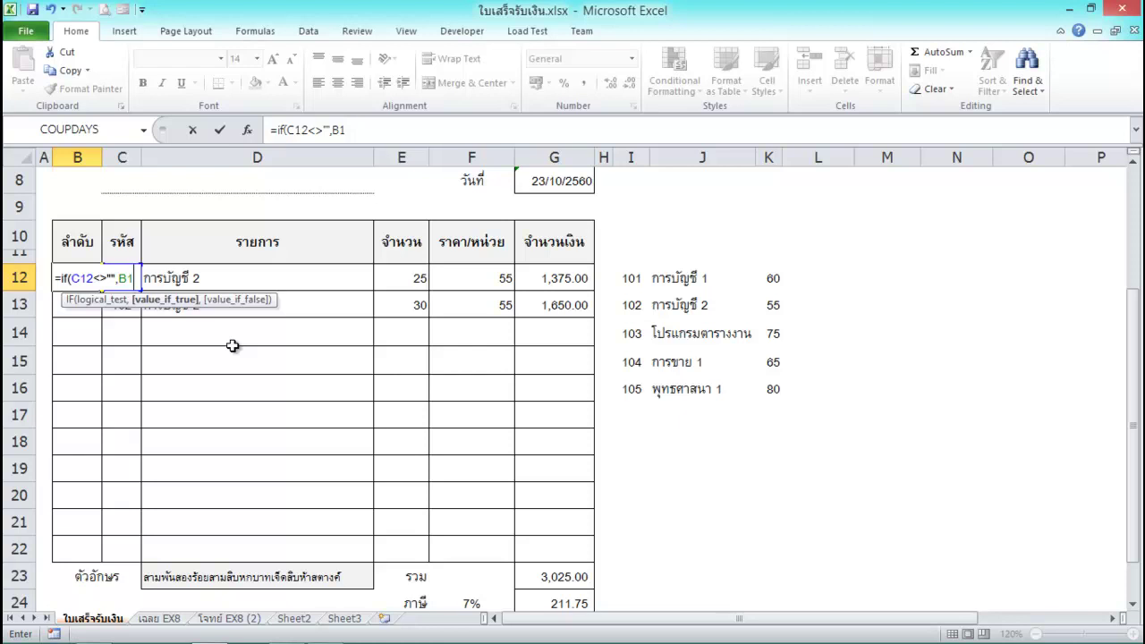
type("1")
type("+1")
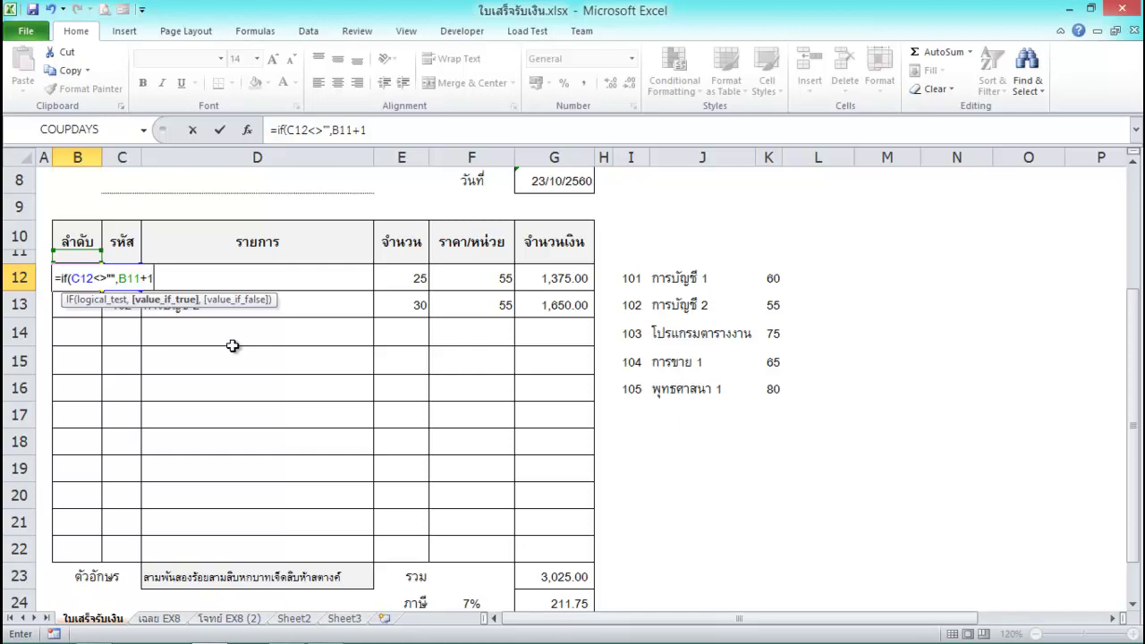
type(")")
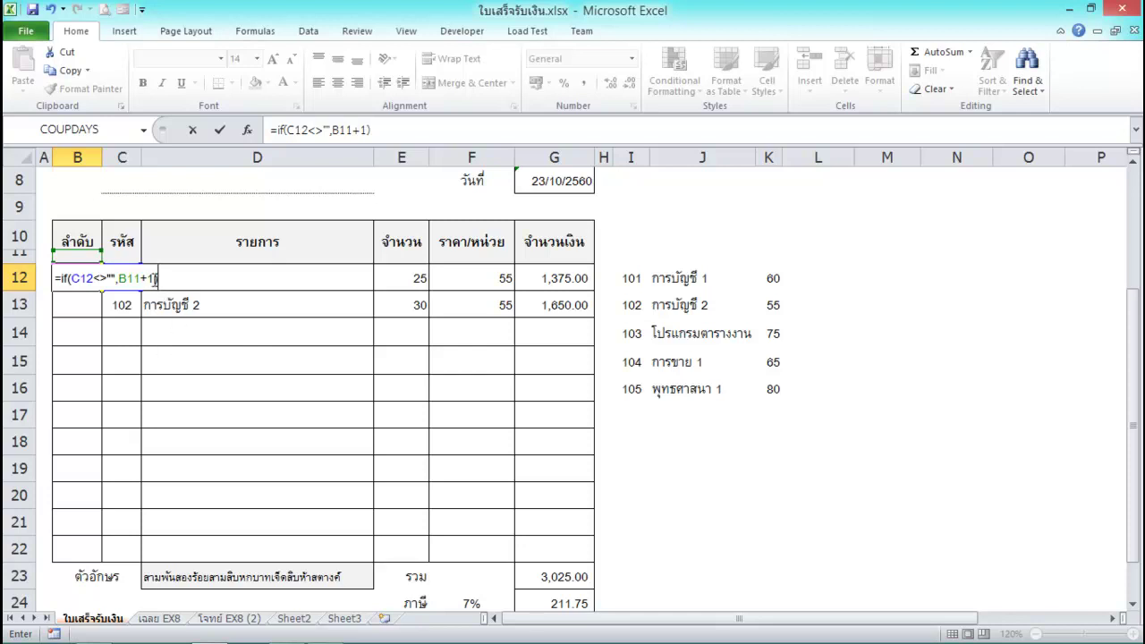
left_click(155, 278)
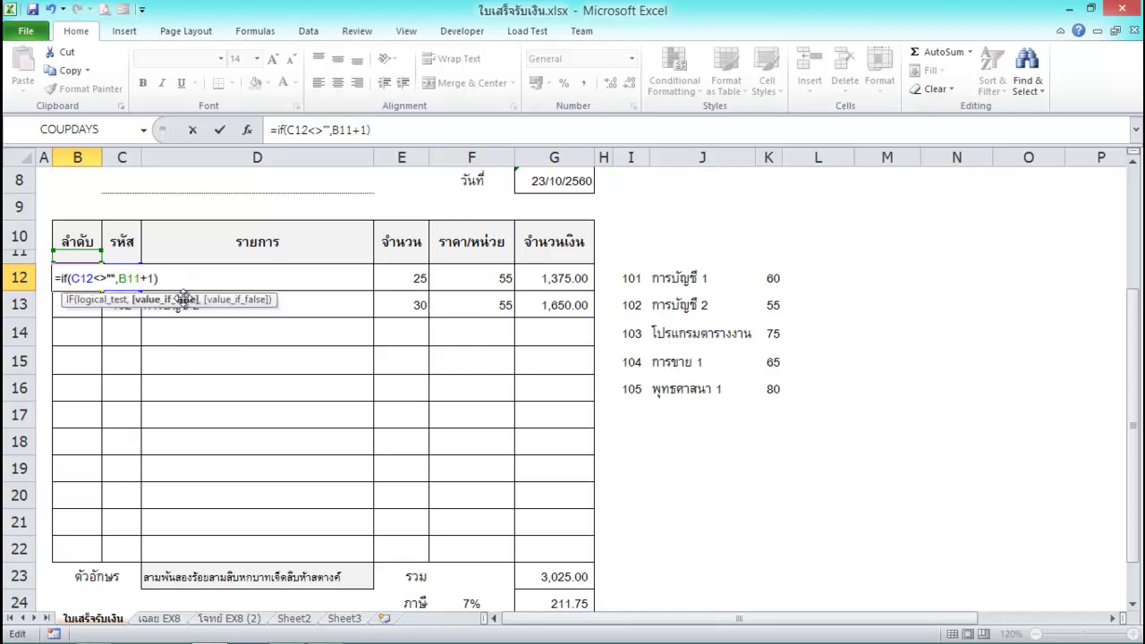
type(",\"\"")
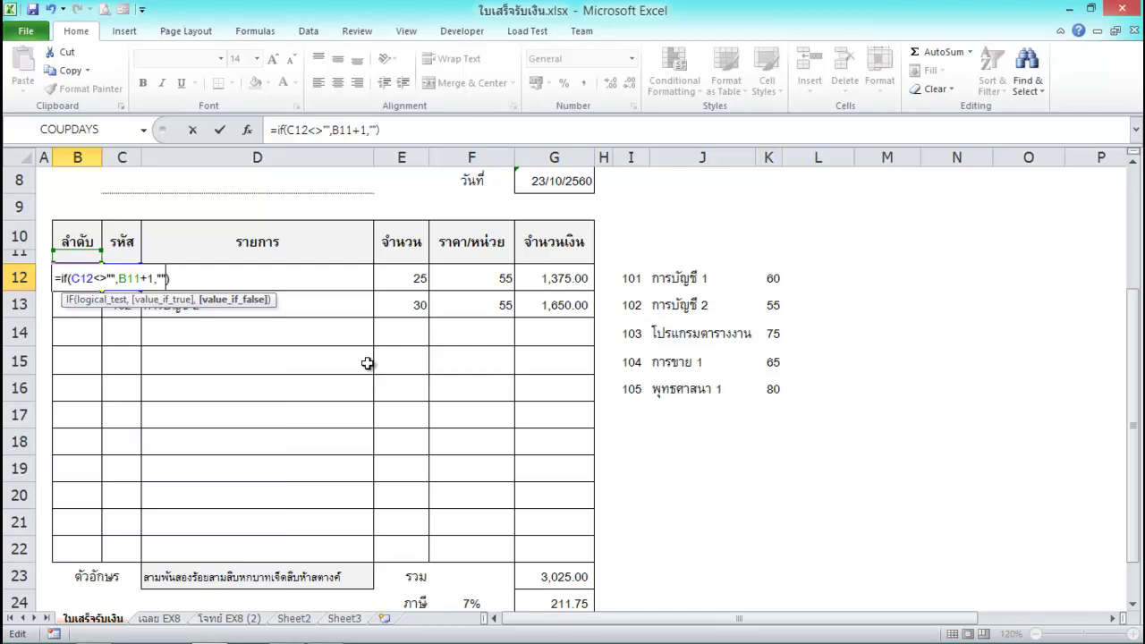
key("Return")
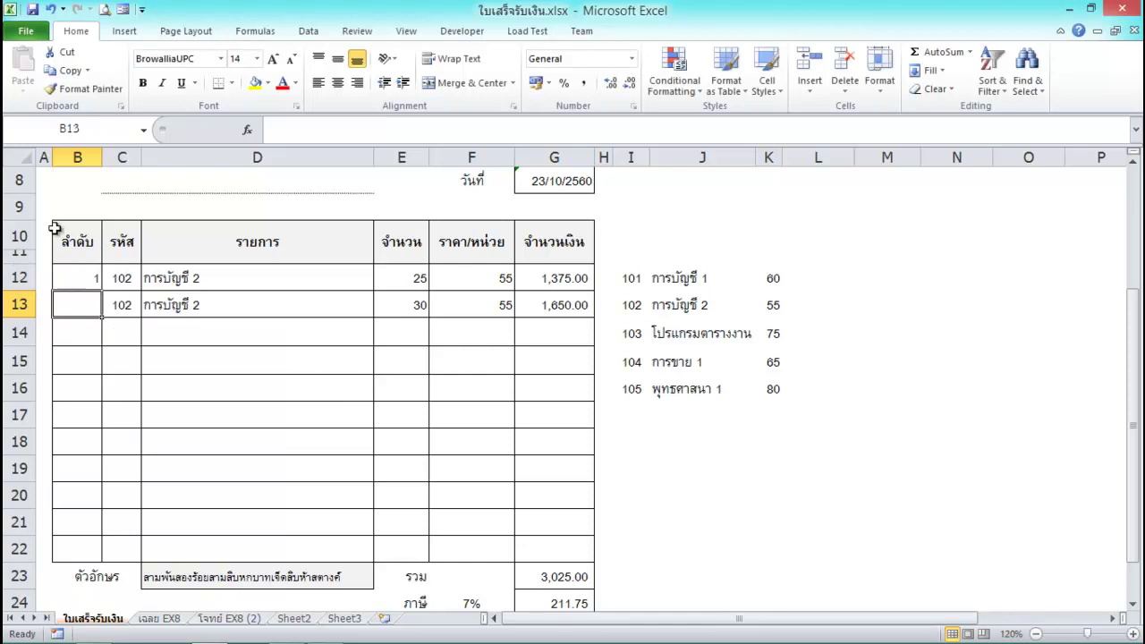
Copy the sequence formula down to B22 and add item 104 การขาย 1 with quantity 30 in row 14.
left_click(81, 284)
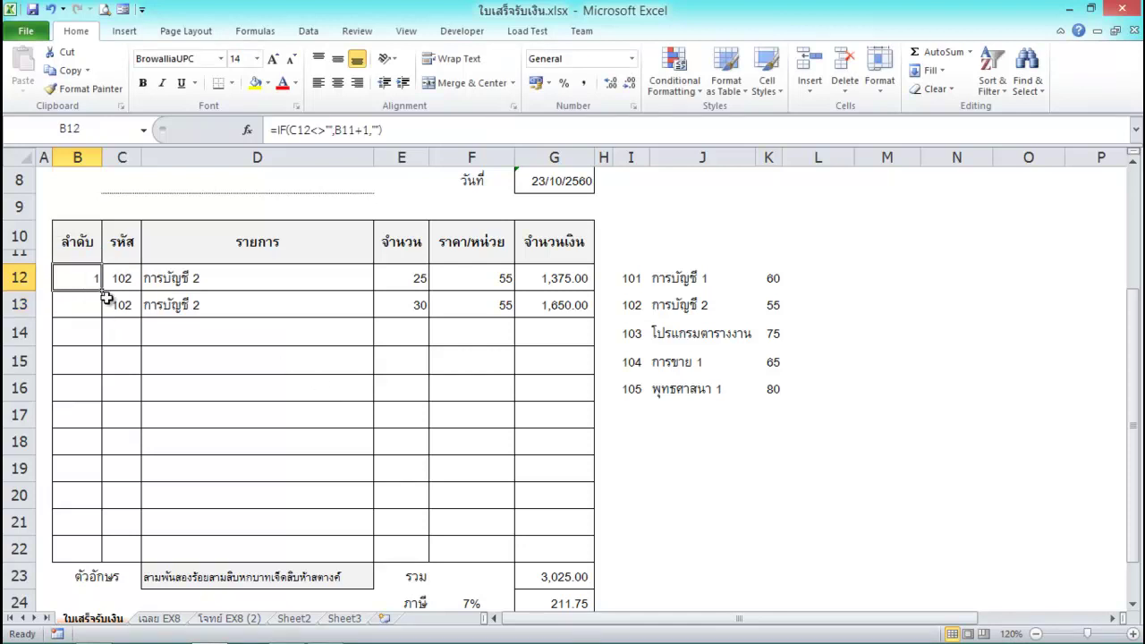
left_click_drag(102, 296, 107, 548)
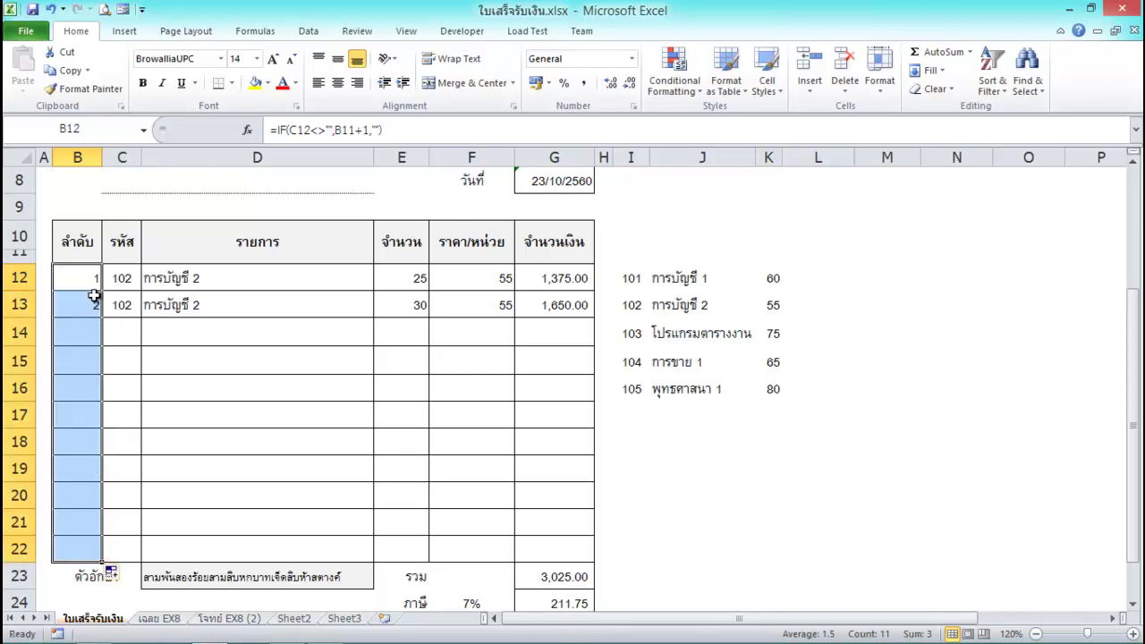
left_click(125, 331)
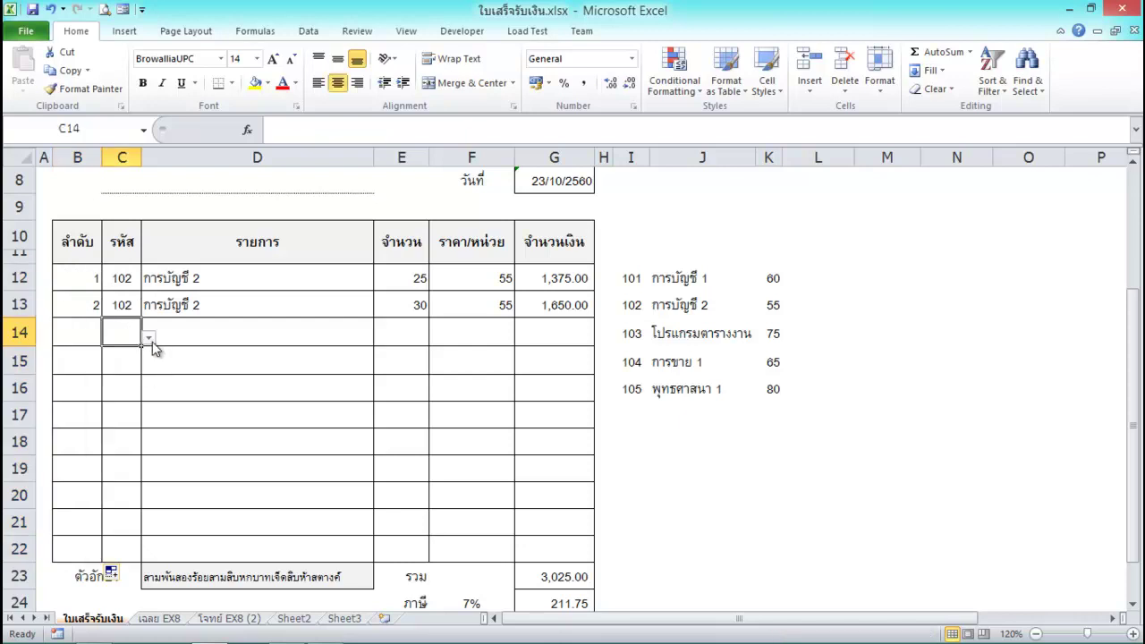
left_click(150, 342)
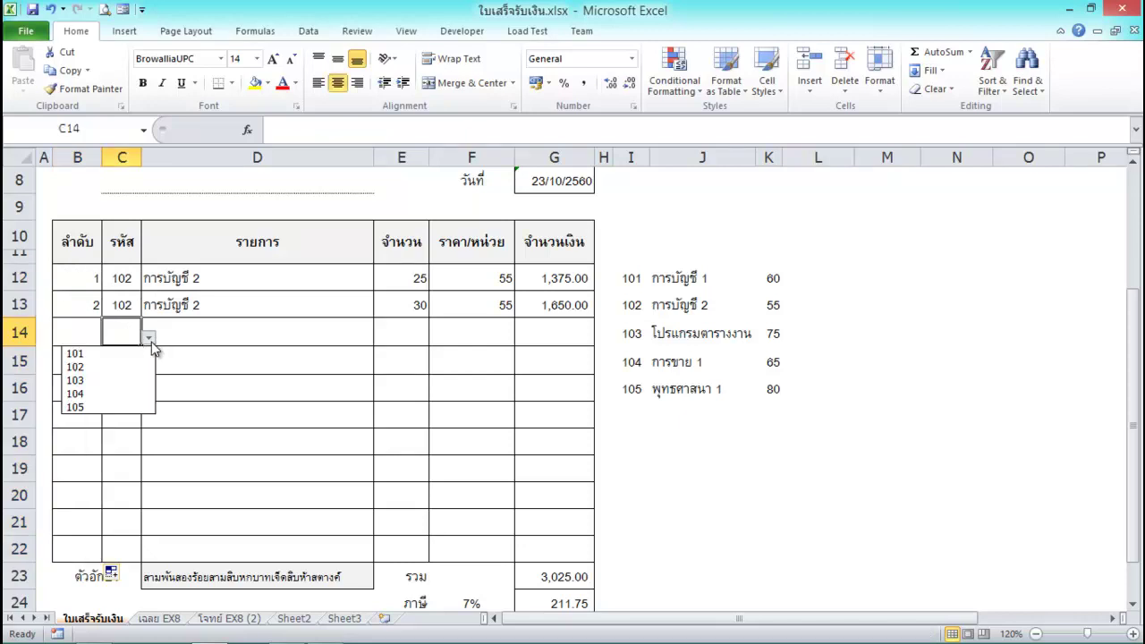
left_click(139, 394)
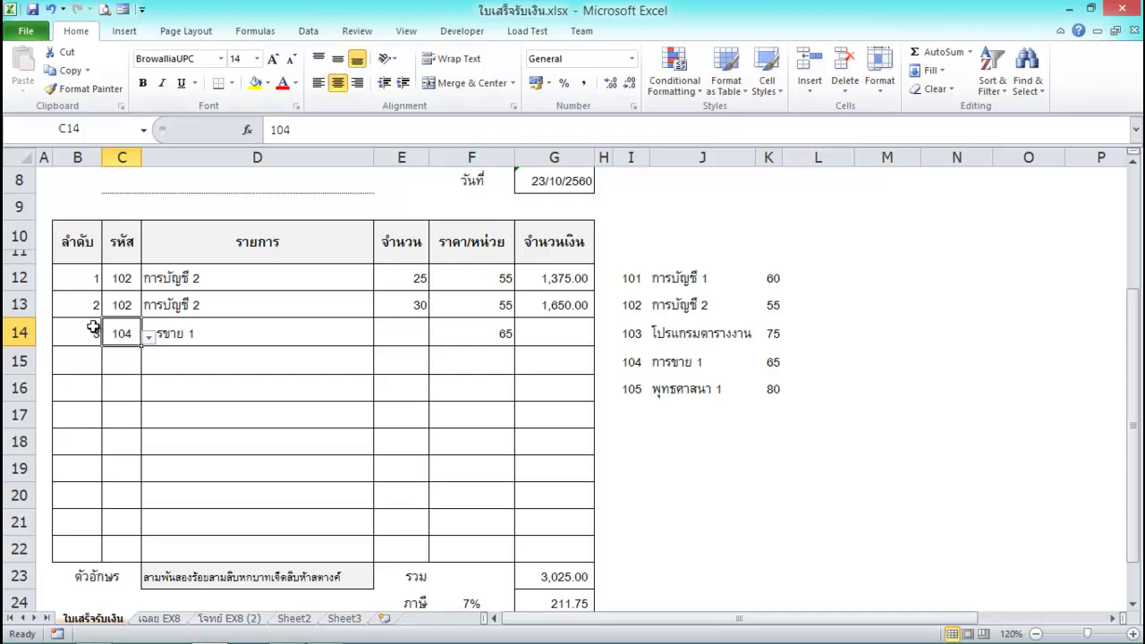
left_click(408, 329)
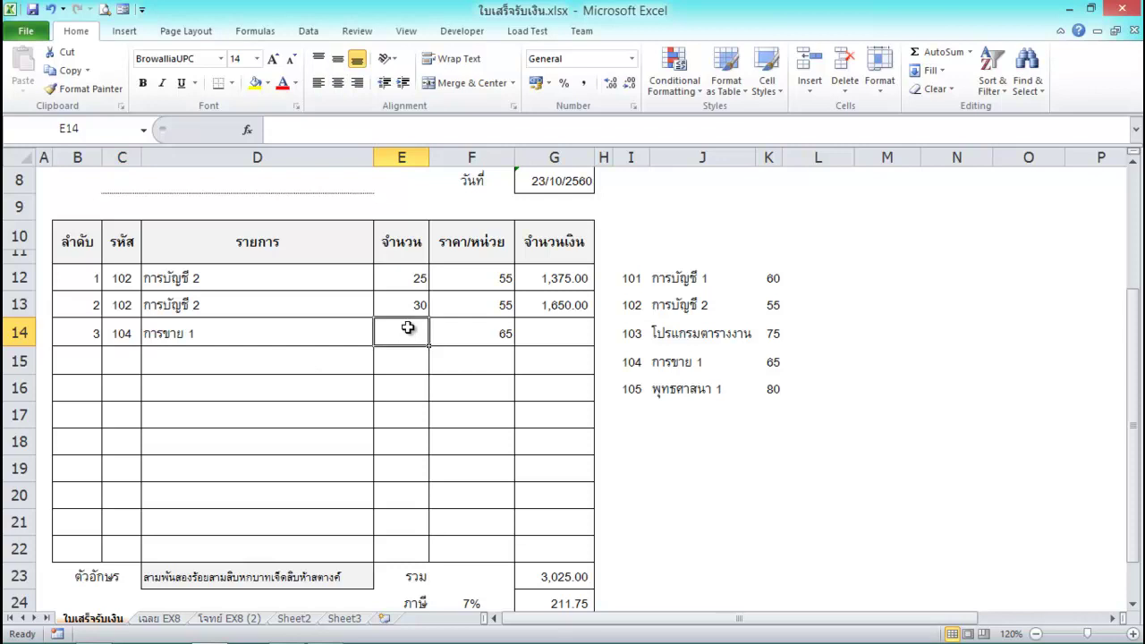
type("30")
key("Return")
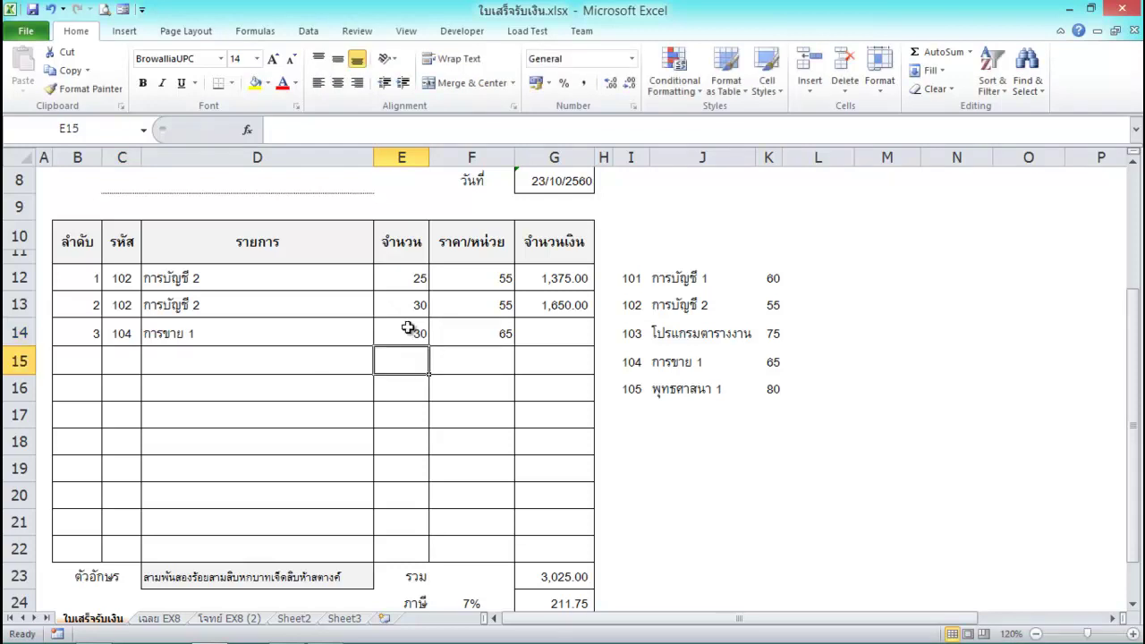
Copy G13's line-amount formula down to G22 and clear the #VALUE! cells in G15:G22.
left_click(558, 308)
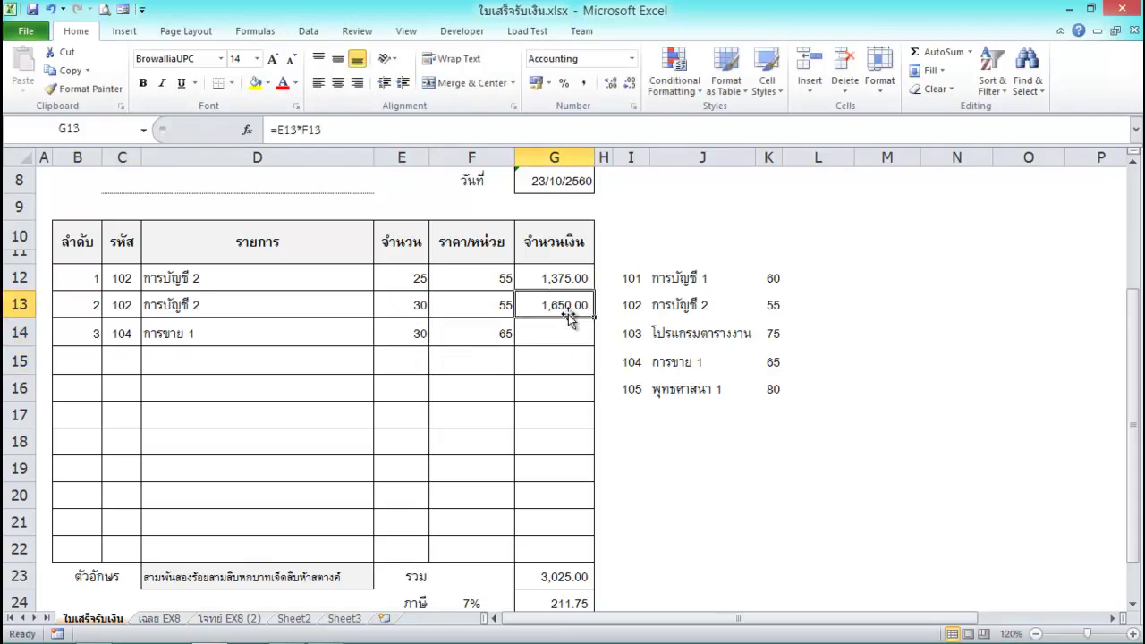
mouse_move(593, 318)
left_mouse_down()
mouse_move(607, 557)
mouse_move(599, 541)
left_mouse_up()
left_click_drag(549, 360, 558, 549)
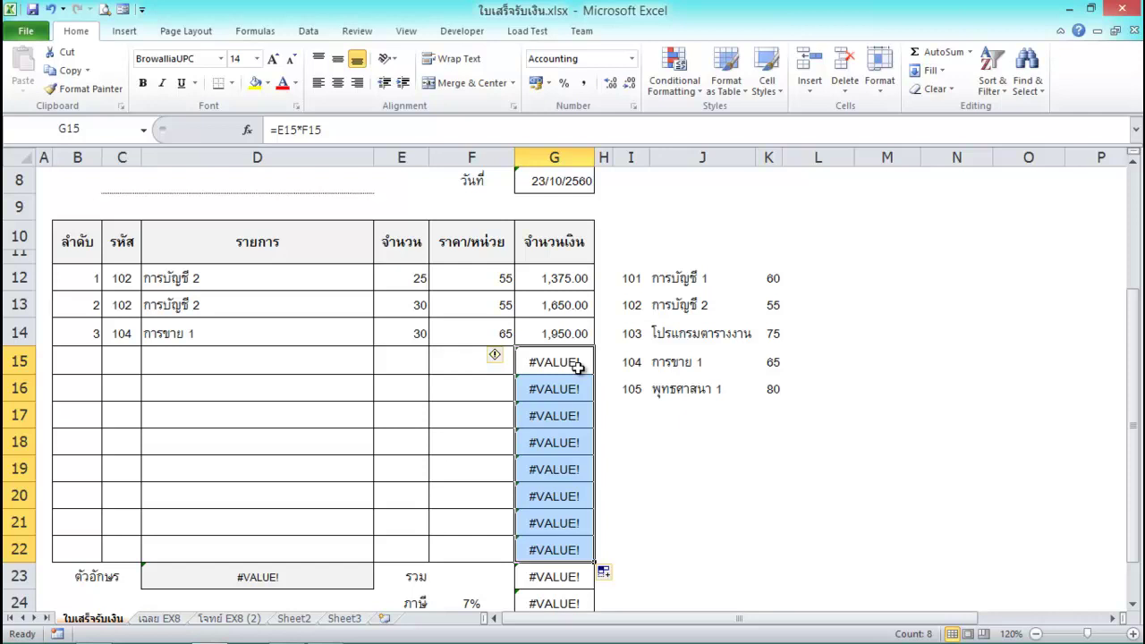
key("Delete")
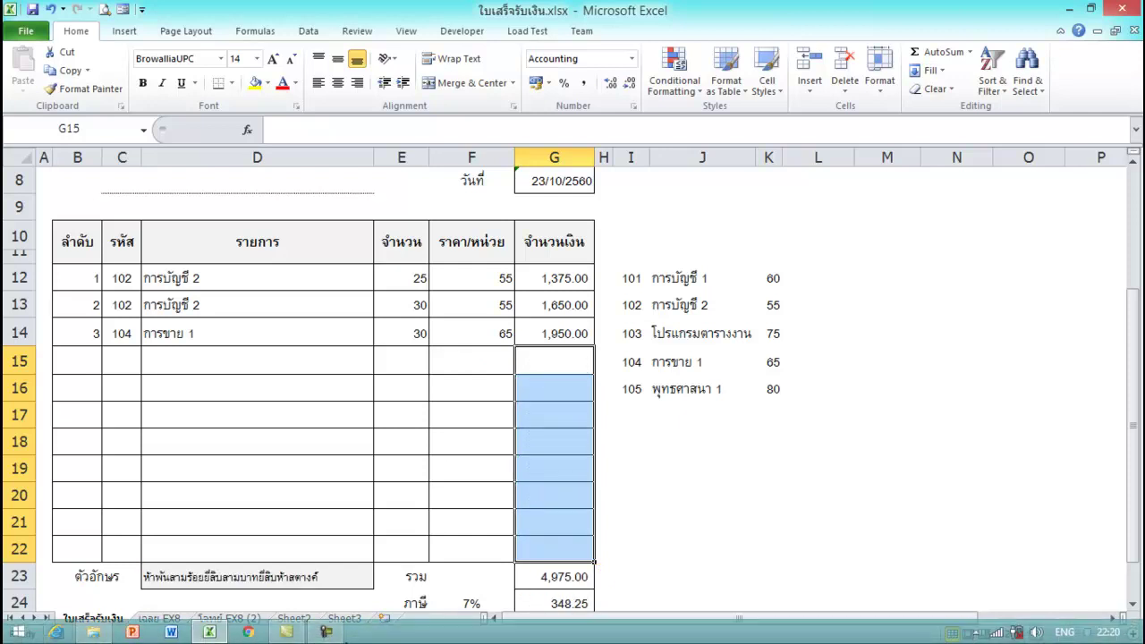
left_click(325, 632)
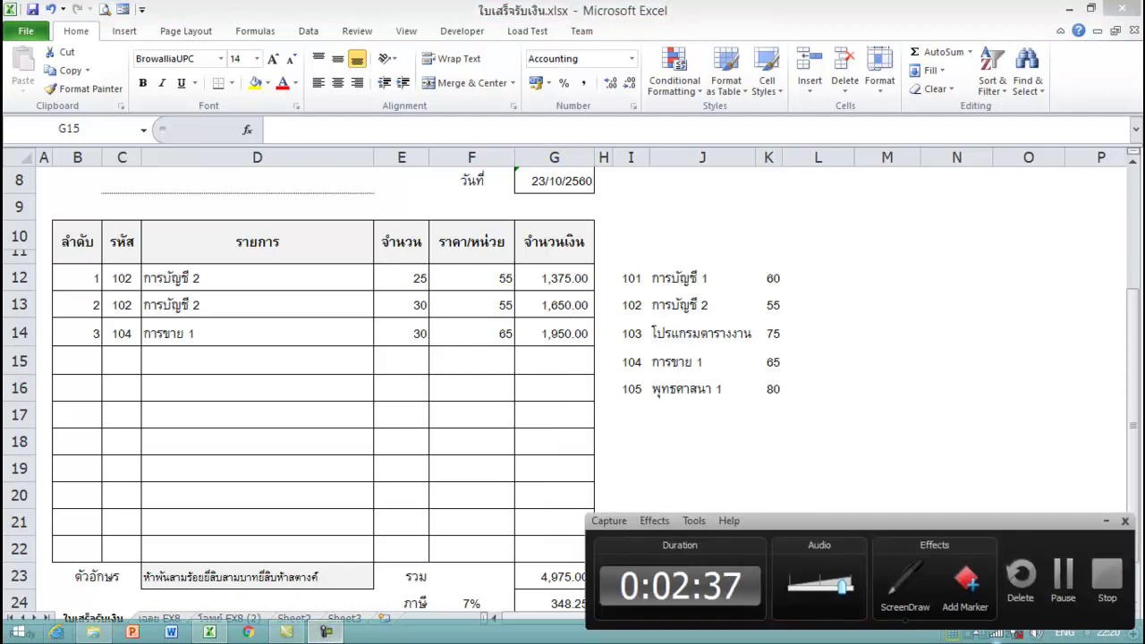